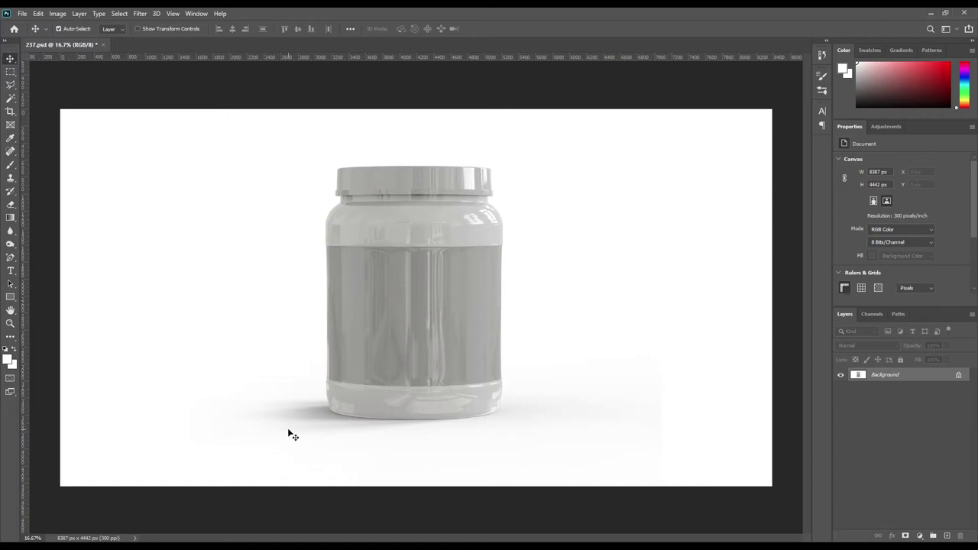
Choose the Pen Tool and set its drawing mode to Shape.
{"action": "left_click", "coordinate": [14, 265]}
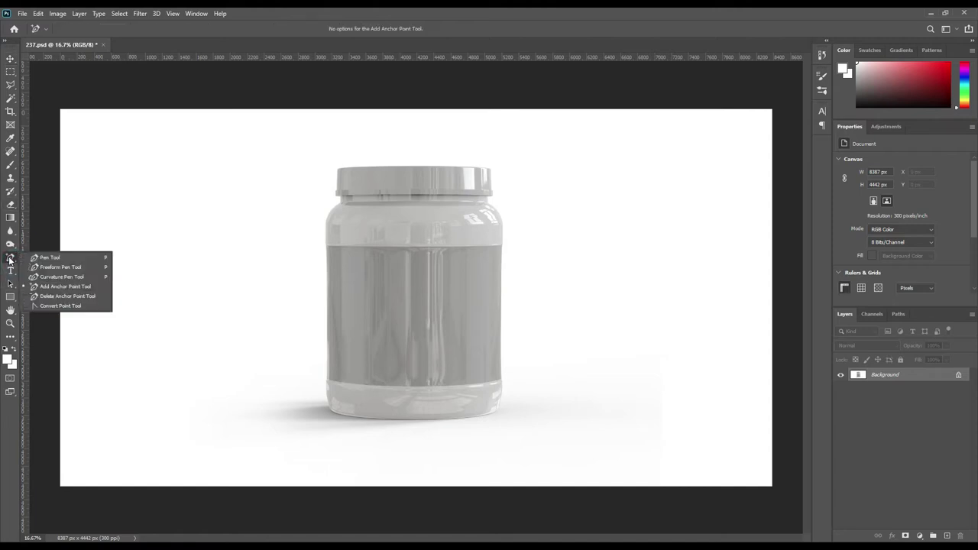
{"action": "left_click", "coordinate": [54, 258]}
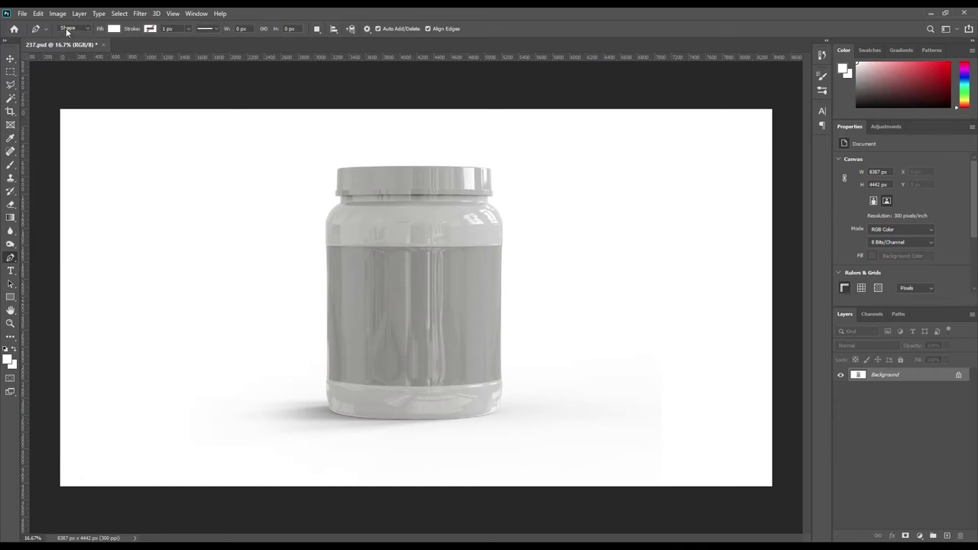
{"action": "left_click", "coordinate": [76, 30]}
{"action": "left_click", "coordinate": [83, 37]}
Zoom in to about 66.7% so the jar lid fills the view.
{"action": "key", "text": "ctrl+plus"}
{"action": "key", "text": "ctrl+plus"}
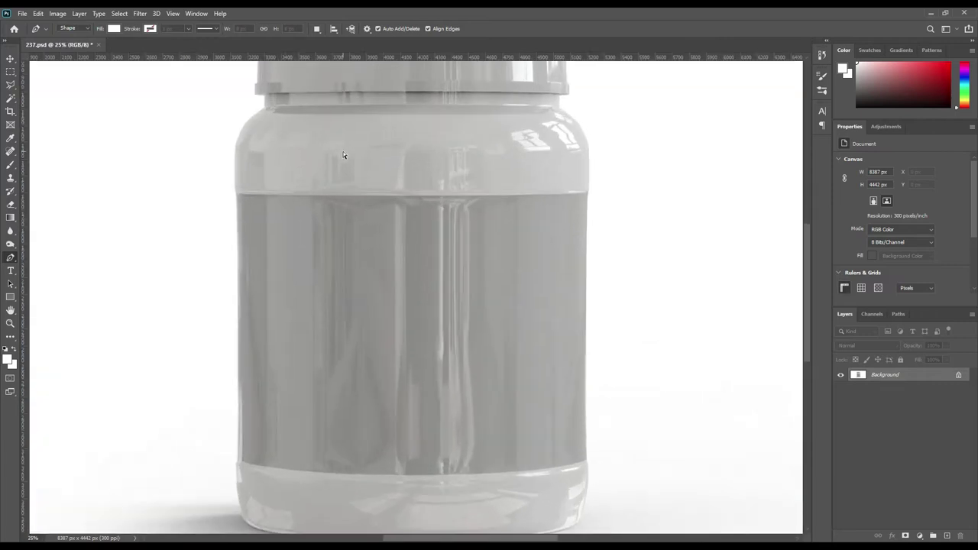
{"action": "key", "text": "ctrl+plus"}
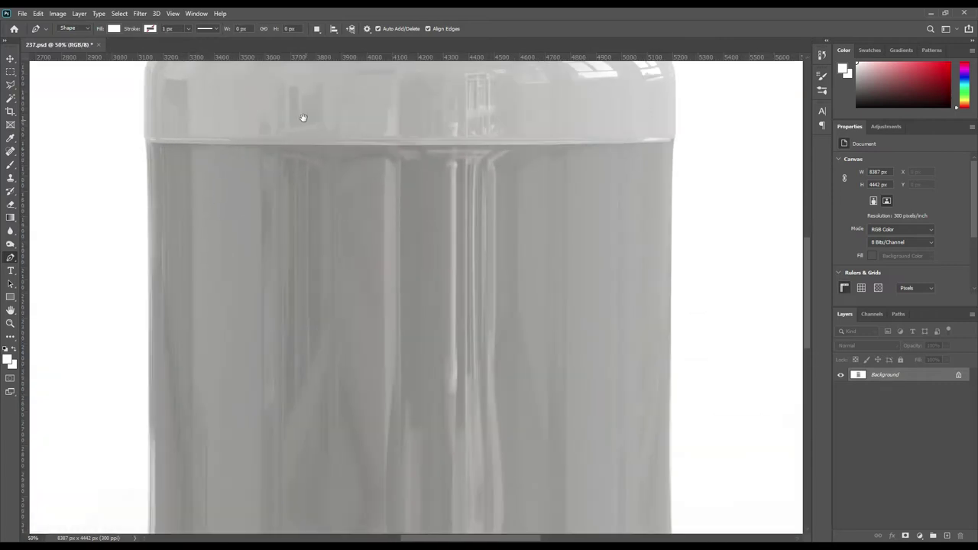
{"action": "left_click_drag", "start_coordinate": [294, 106], "coordinate": [356, 304]}
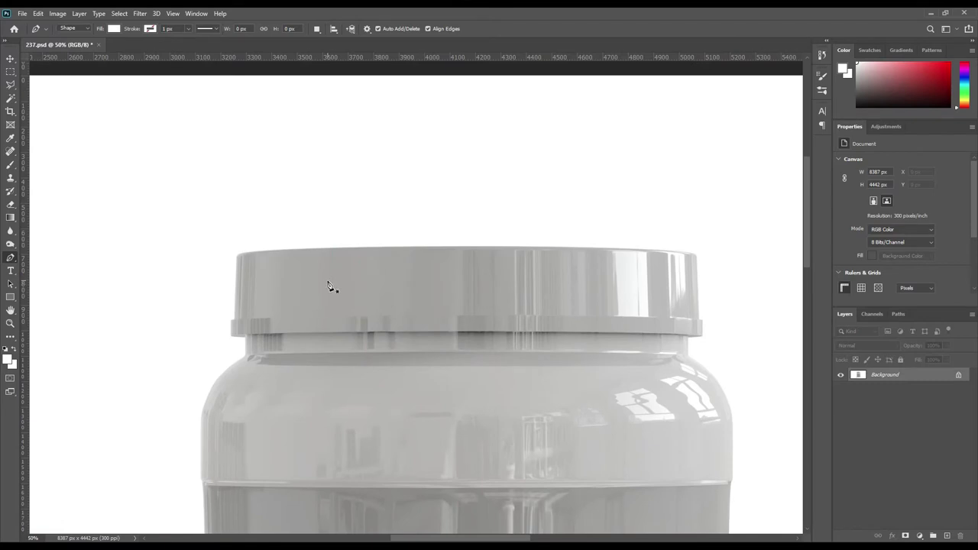
{"action": "key", "text": "ctrl+plus"}
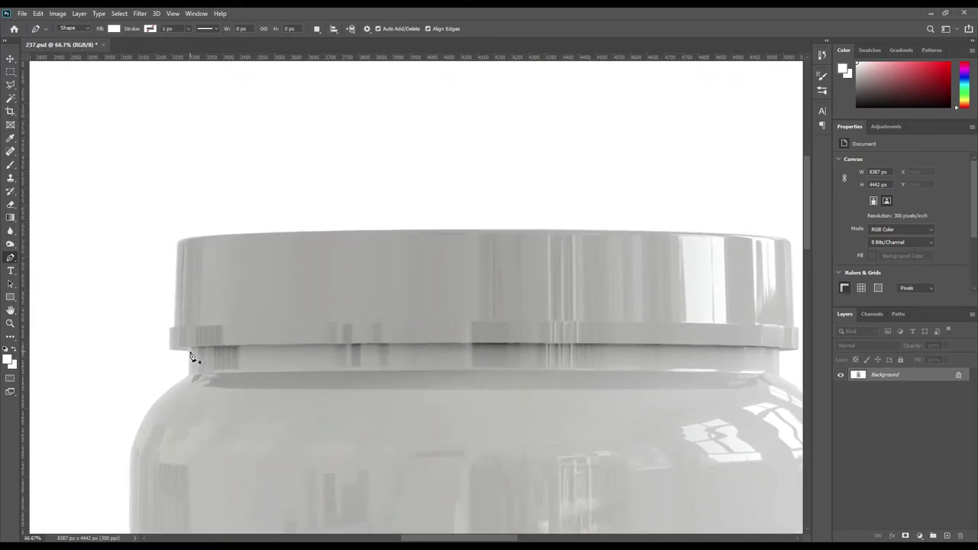
Trace the lid's left edge up to its rounded top-left corner with pen points.
{"action": "left_click", "coordinate": [177, 353]}
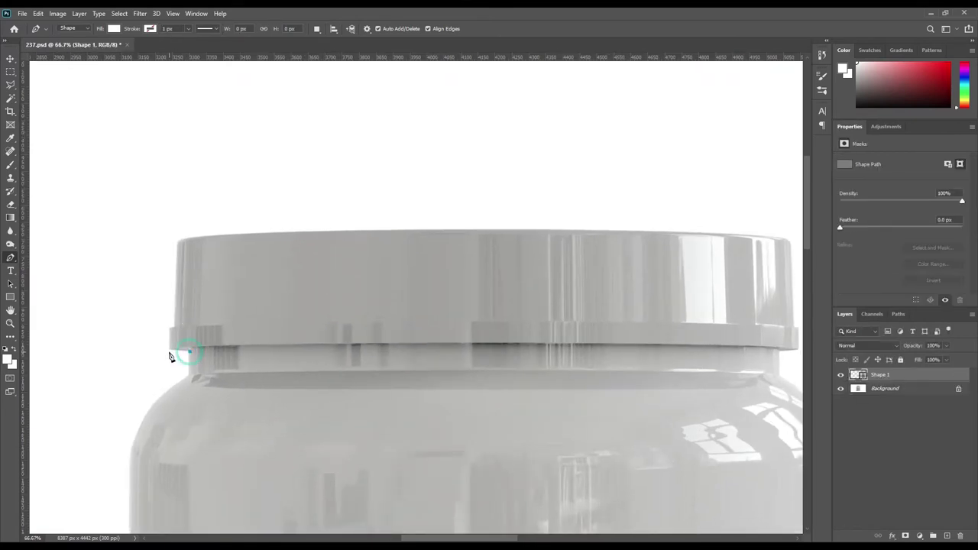
{"action": "left_click", "coordinate": [170, 347]}
{"action": "left_click", "coordinate": [169, 329]}
{"action": "left_click_drag", "start_coordinate": [174, 331], "coordinate": [175, 315]}
{"action": "left_click", "coordinate": [177, 247]}
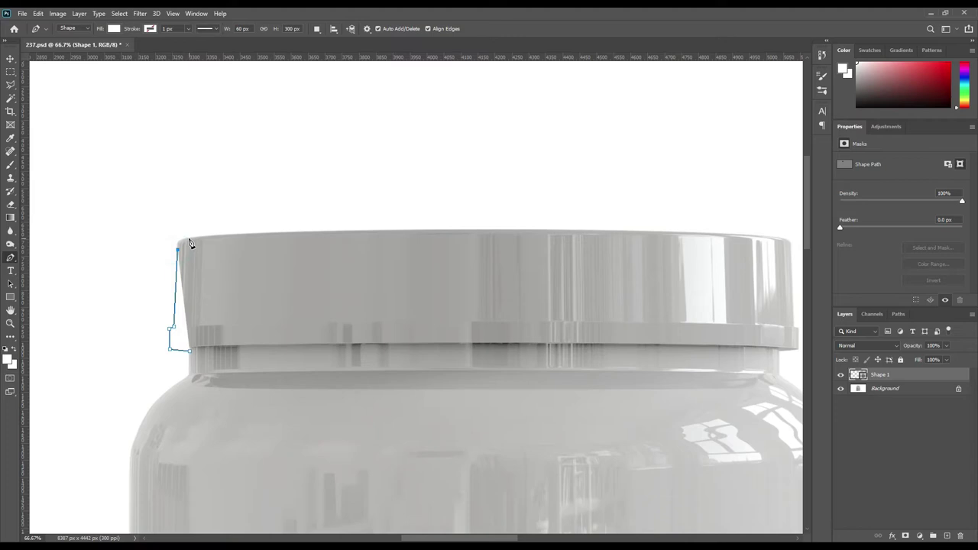
{"action": "left_click", "coordinate": [187, 239]}
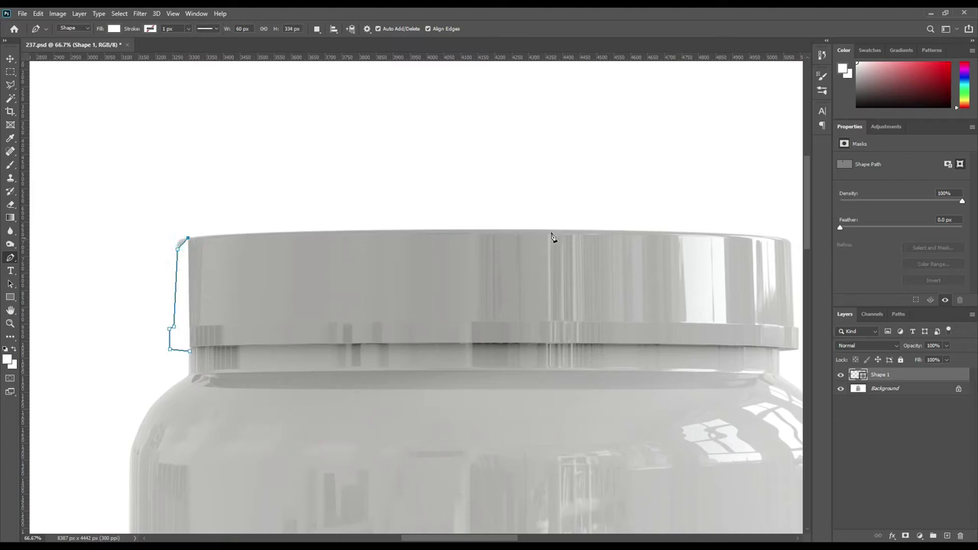
Carry the lid outline across the top and down the right side, then close it along the bottom.
{"action": "left_click", "coordinate": [780, 238]}
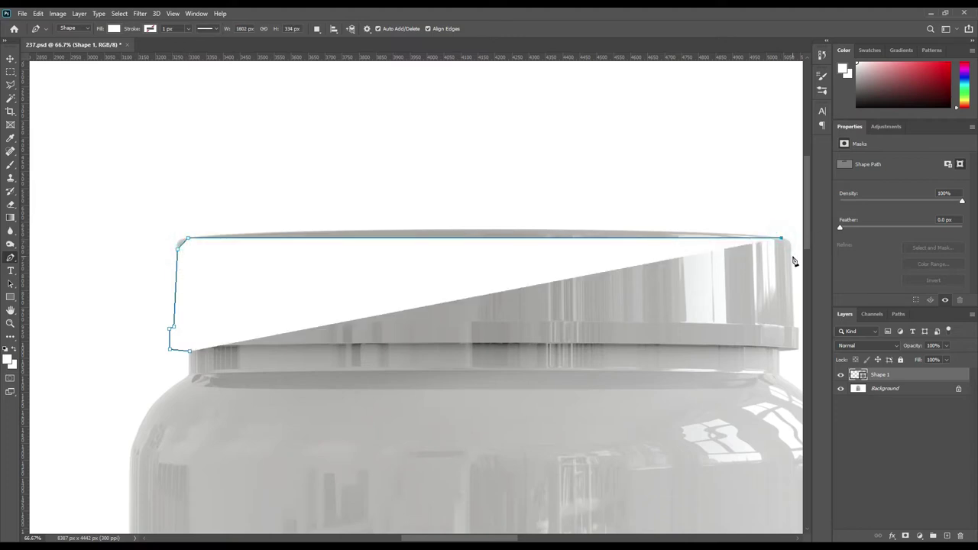
{"action": "left_click", "coordinate": [790, 250]}
{"action": "left_click", "coordinate": [793, 327]}
{"action": "left_click", "coordinate": [797, 328]}
{"action": "left_click", "coordinate": [799, 349]}
{"action": "left_click", "coordinate": [780, 351]}
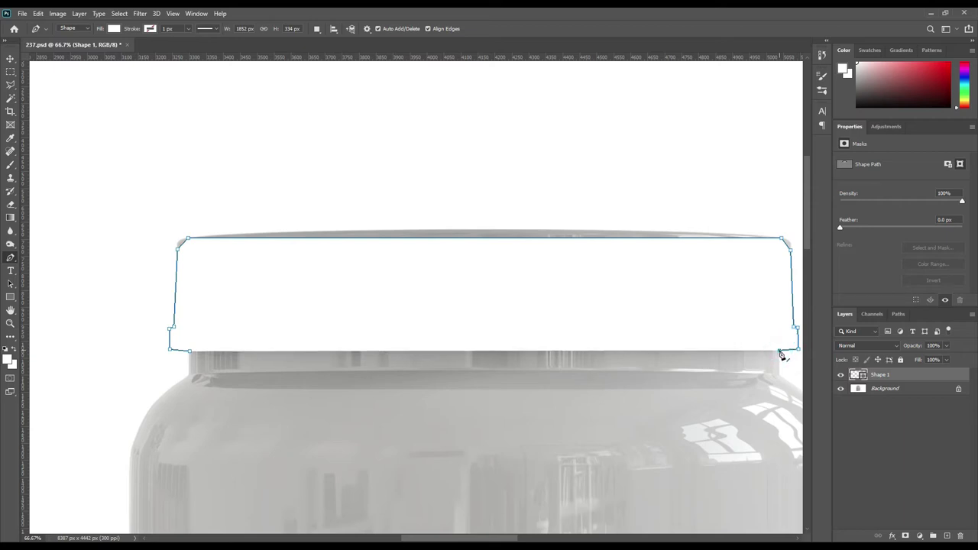
{"action": "left_click", "coordinate": [191, 351]}
Set Shape 1 opacity to 0% and raise a new mid-point so the lid's top edge bows upward.
{"action": "key", "text": "0"}
{"action": "key", "text": "0"}
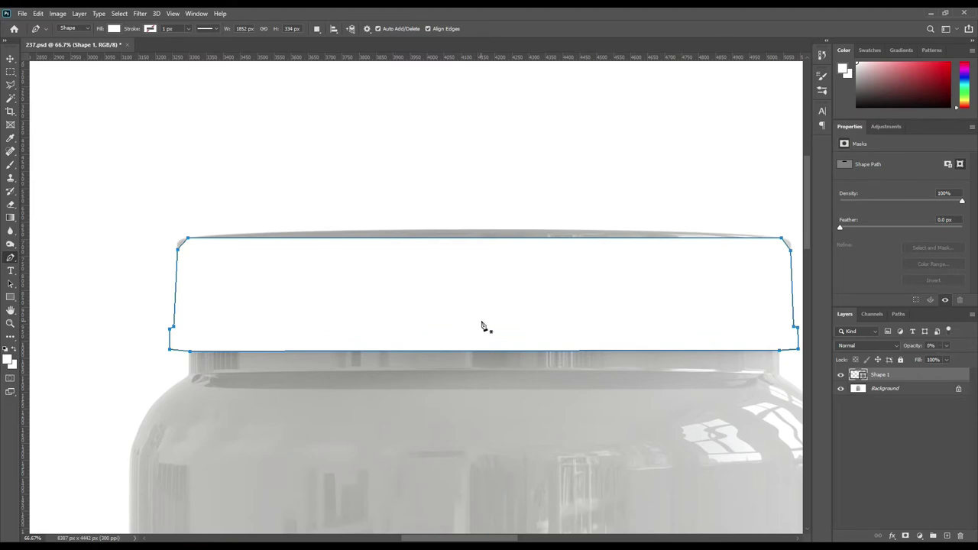
{"action": "right_click", "coordinate": [11, 258]}
{"action": "left_click", "coordinate": [48, 288]}
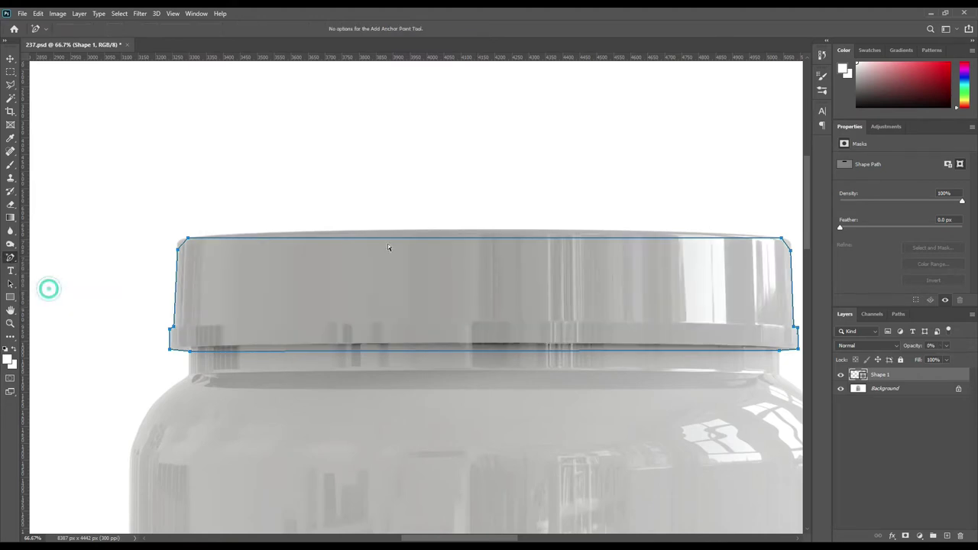
{"action": "left_click", "coordinate": [520, 238]}
{"action": "key", "text": "Up"}
{"action": "key", "text": "Up"}
{"action": "key", "text": "Up"}
{"action": "key", "text": "Up"}
{"action": "key", "text": "Up"}
{"action": "key", "text": "Up"}
{"action": "key", "text": "Up"}
{"action": "key", "text": "Up"}
{"action": "key", "text": "Up"}
{"action": "key", "text": "Up"}
{"action": "key", "text": "Up"}
{"action": "key", "text": "Up"}
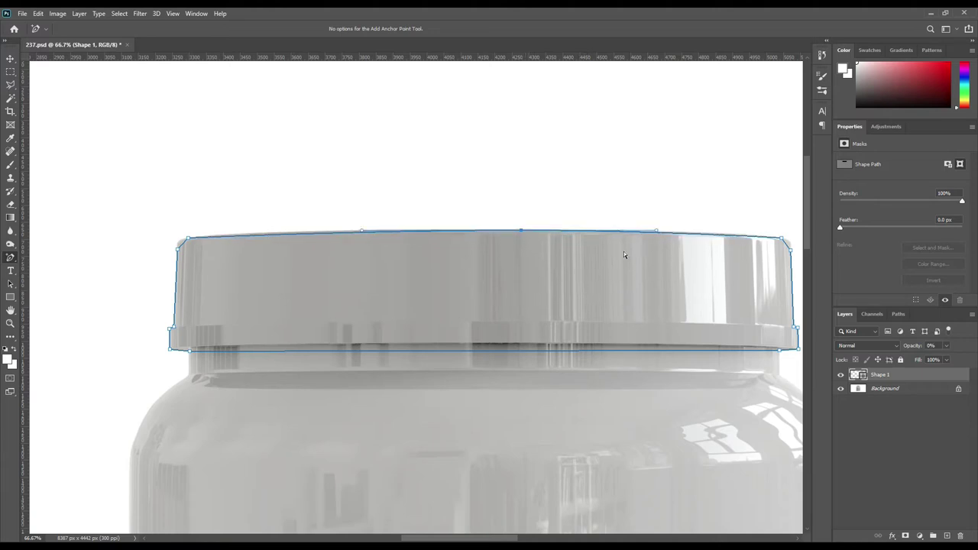
Add and refine anchor points along the lid's top edge near both corners.
{"action": "left_click", "coordinate": [686, 232]}
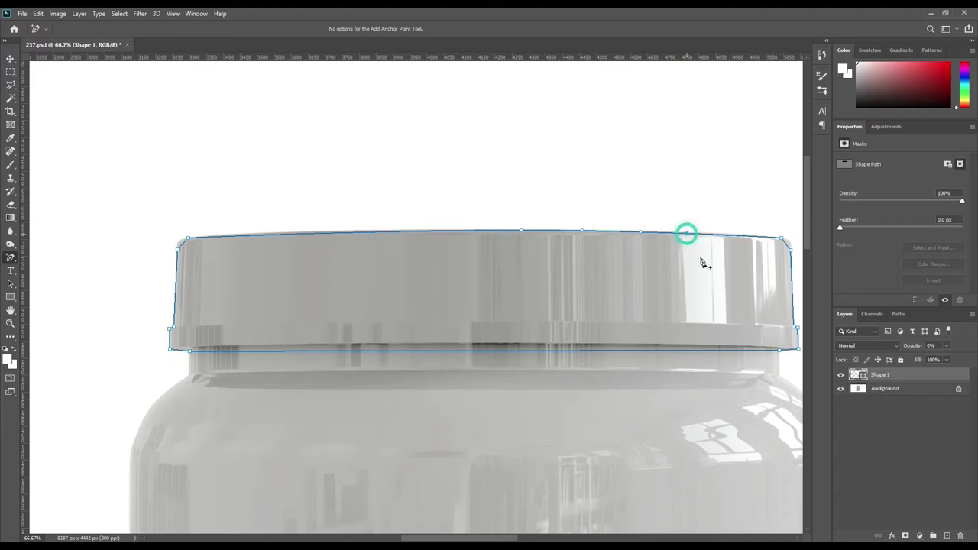
{"action": "left_click", "coordinate": [781, 238]}
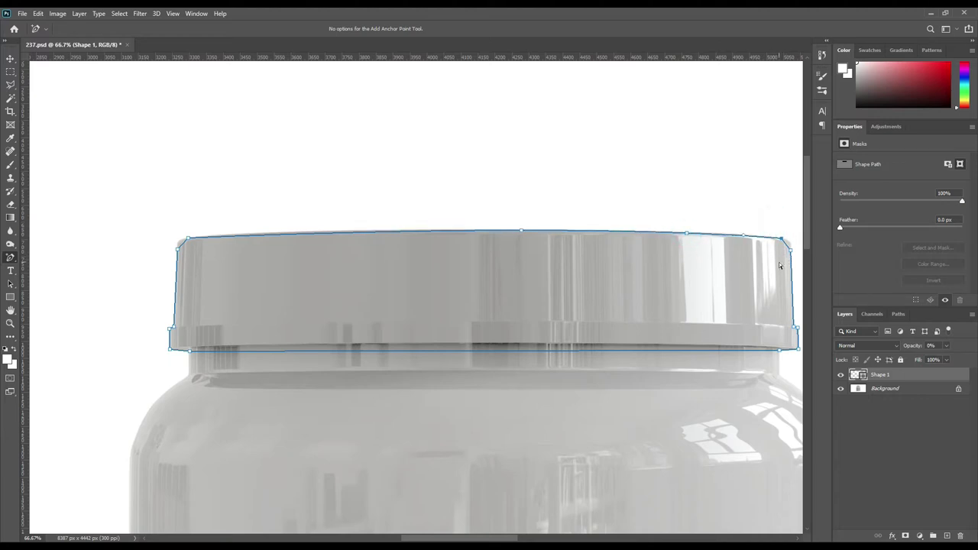
{"action": "left_click", "coordinate": [687, 233]}
{"action": "left_click", "coordinate": [787, 245]}
{"action": "left_click", "coordinate": [289, 232]}
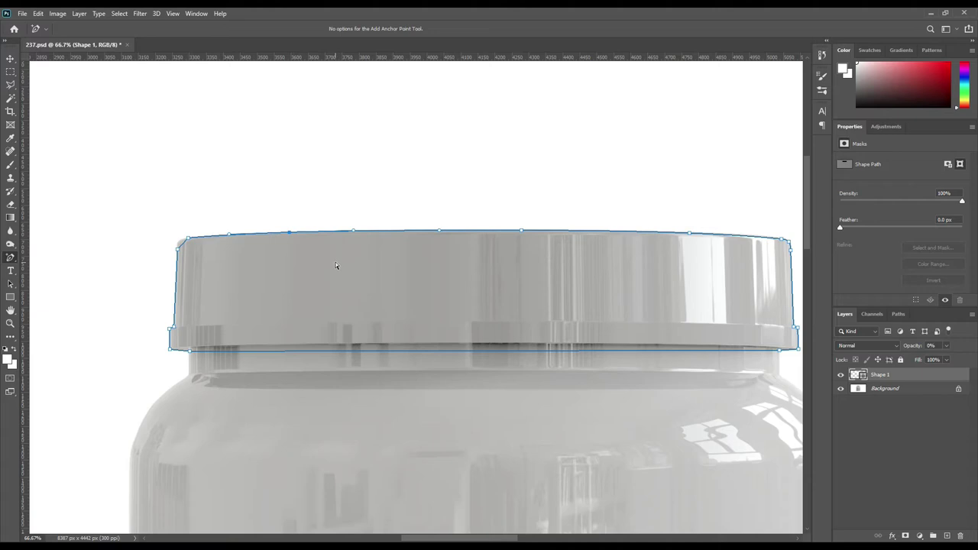
{"action": "left_click", "coordinate": [182, 244]}
Add anchors at the middle, right and left of the lid's bottom edge, nudge them up, and deselect.
{"action": "left_click", "coordinate": [502, 350]}
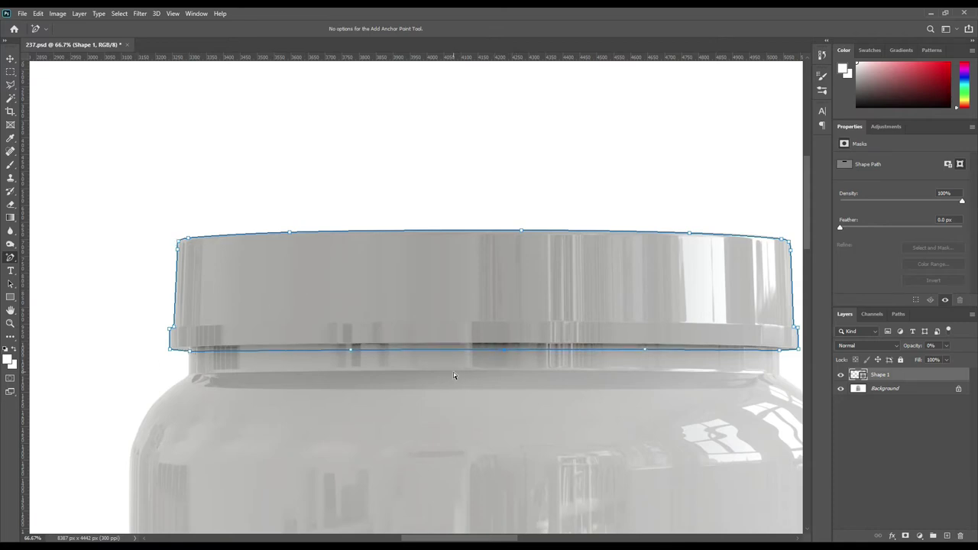
{"action": "key", "text": "shift+Up"}
{"action": "key", "text": "Up"}
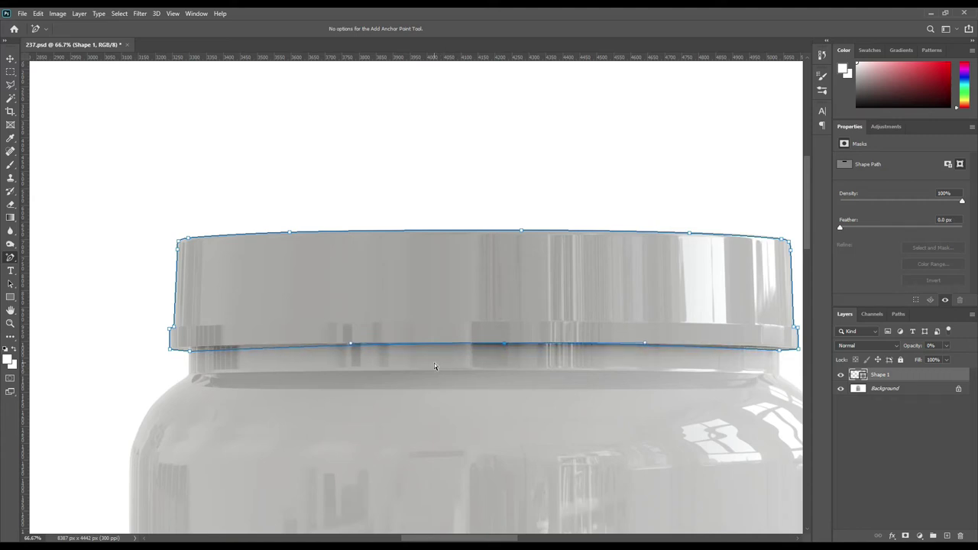
{"action": "left_click", "coordinate": [718, 347]}
{"action": "key", "text": "Up"}
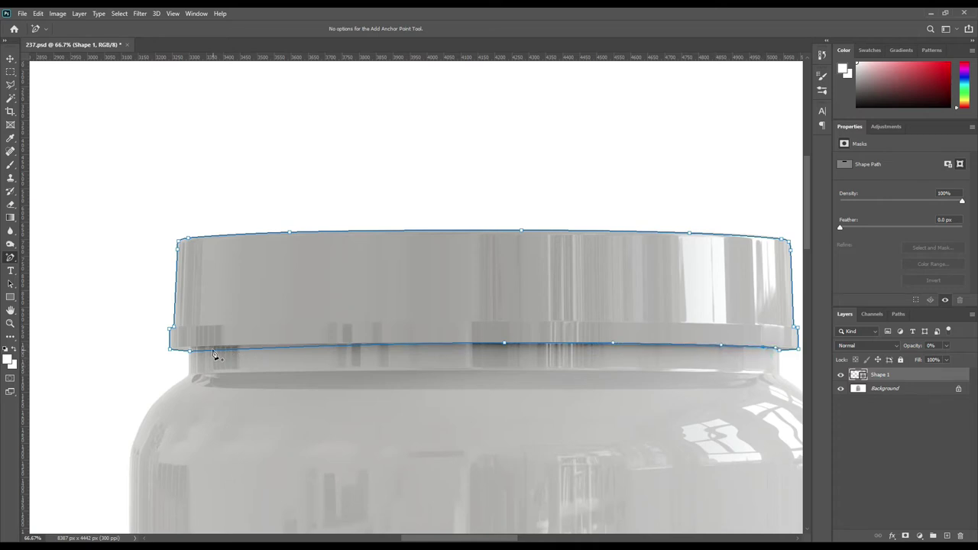
{"action": "left_click", "coordinate": [204, 349]}
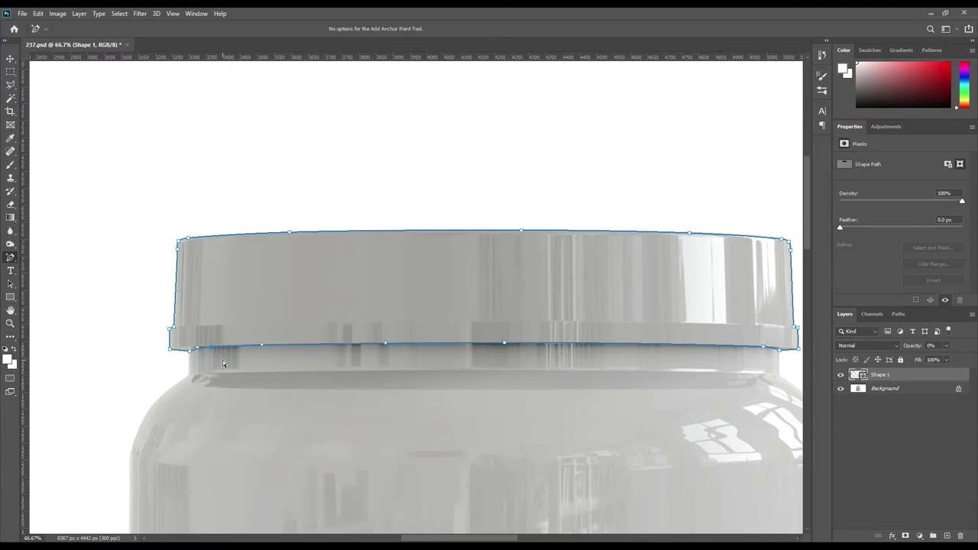
{"action": "key", "text": "Up"}
{"action": "mouse_move", "coordinate": [622, 367]}
{"action": "left_mouse_down"}
{"action": "mouse_move", "coordinate": [572, 292]}
{"action": "mouse_move", "coordinate": [570, 243]}
{"action": "left_mouse_up"}
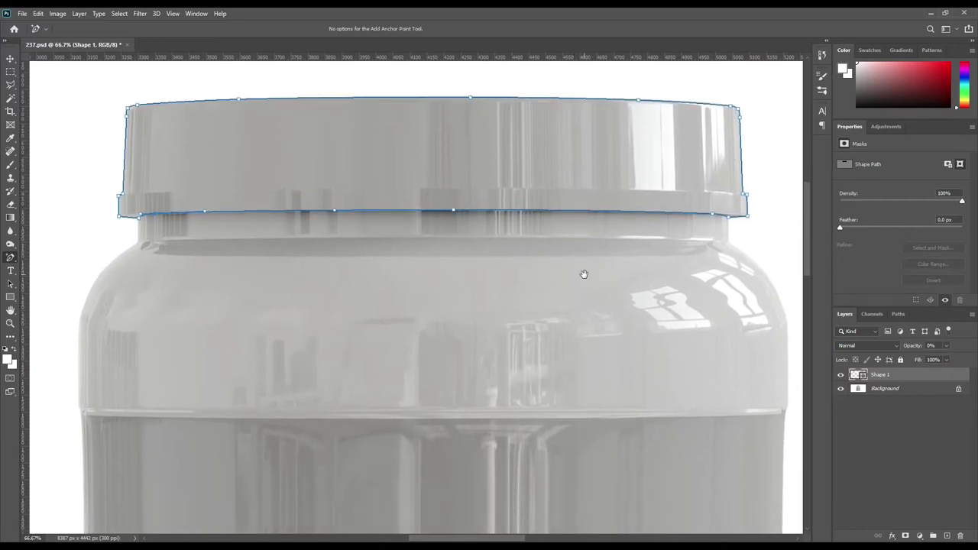
{"action": "key", "text": "Return"}
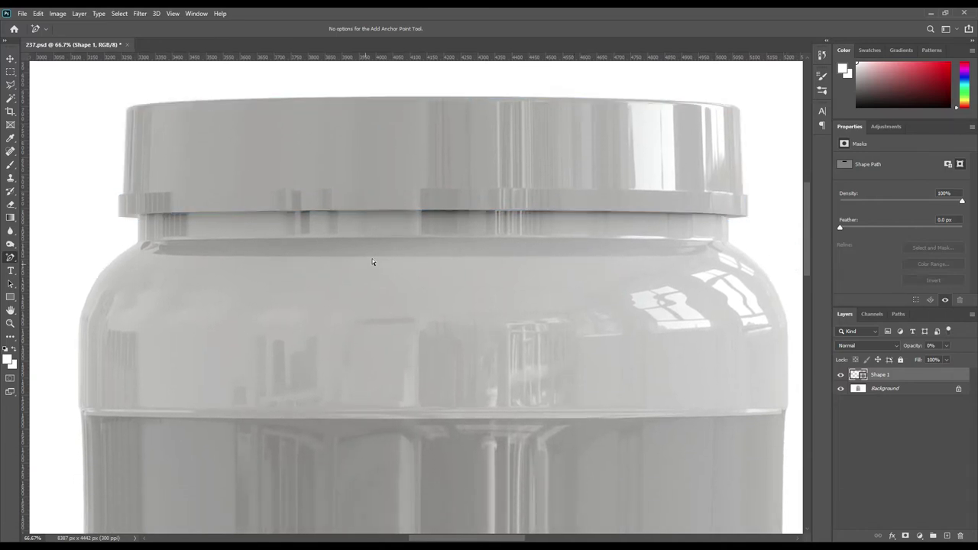
Start a new Pen shape below the lid and trace down the jar's left side.
{"action": "right_click", "coordinate": [10, 258]}
{"action": "left_click", "coordinate": [44, 256]}
{"action": "left_click", "coordinate": [138, 196]}
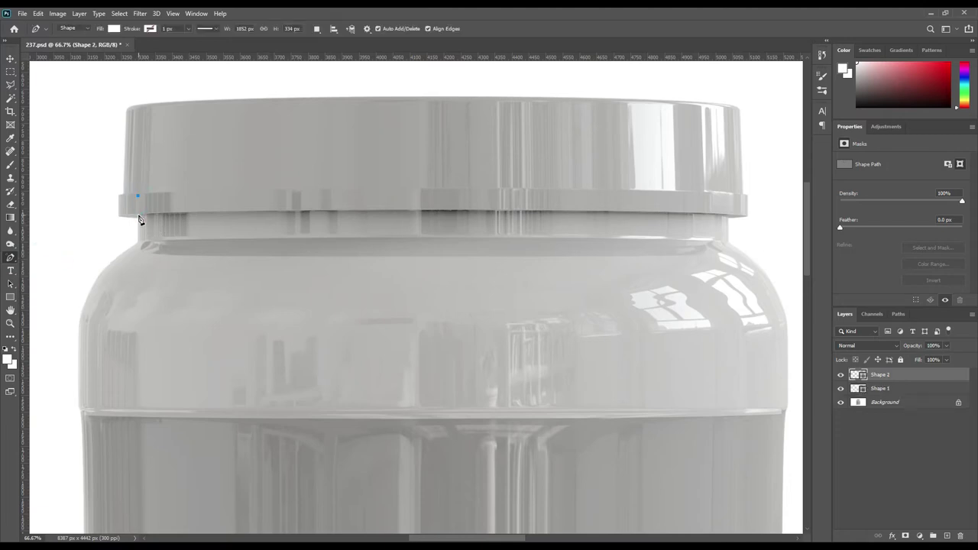
{"action": "left_click", "coordinate": [138, 214]}
{"action": "left_click", "coordinate": [138, 242]}
{"action": "left_click", "coordinate": [81, 415]}
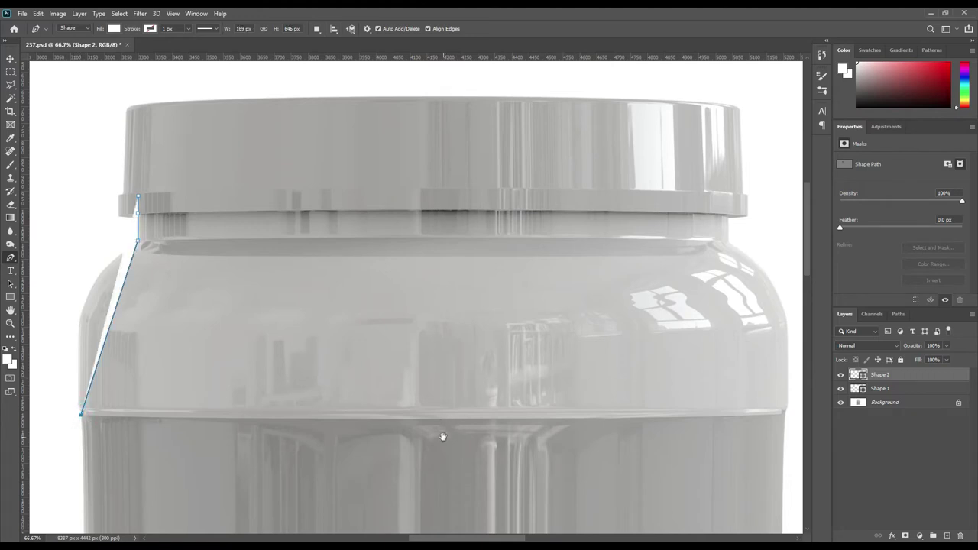
Trace the jar's base from its lower-left edge across to the bottom-right.
{"action": "scroll", "coordinate": [441, 436], "scroll_direction": "down", "scroll_amount": 3}
{"action": "scroll", "coordinate": [482, 417], "scroll_direction": "down", "scroll_amount": 3}
{"action": "scroll", "coordinate": [496, 323], "scroll_direction": "down", "scroll_amount": 3}
{"action": "left_click_drag", "start_coordinate": [480, 401], "coordinate": [509, 350]}
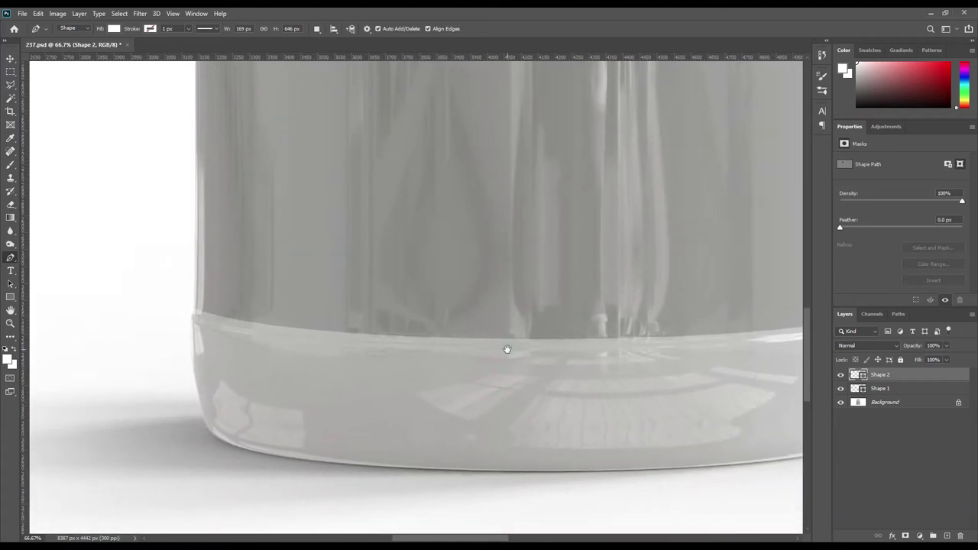
{"action": "left_click", "coordinate": [193, 306]}
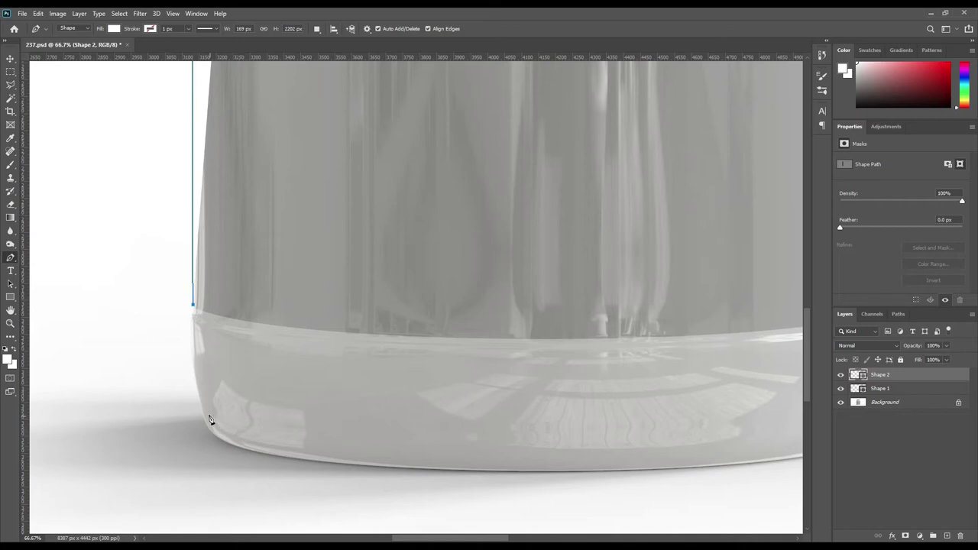
{"action": "left_click", "coordinate": [272, 452]}
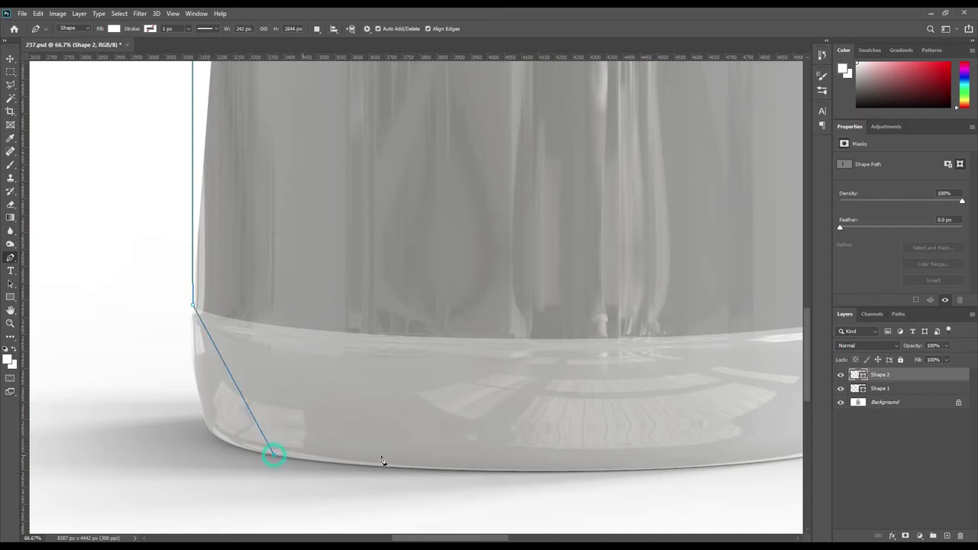
{"action": "left_click_drag", "start_coordinate": [502, 428], "coordinate": [313, 400]}
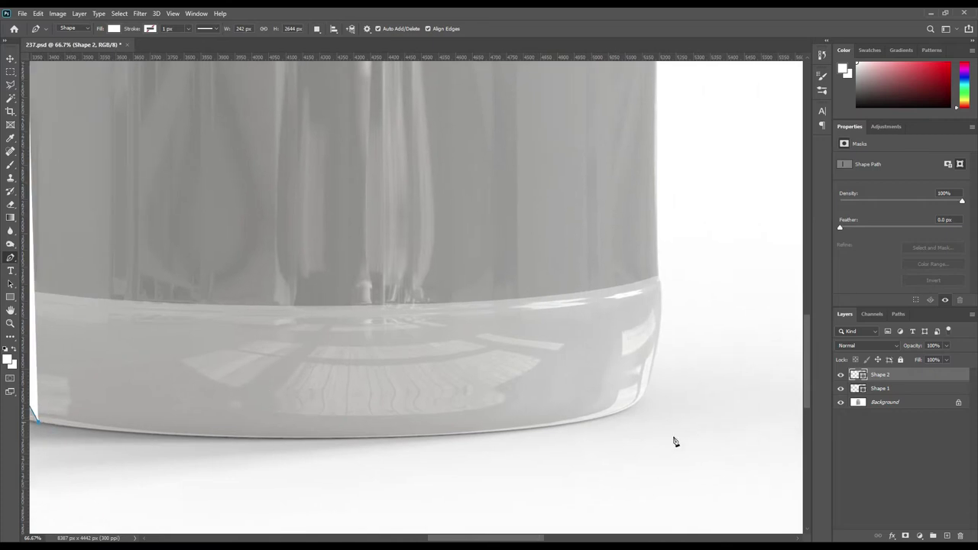
{"action": "left_click", "coordinate": [588, 419]}
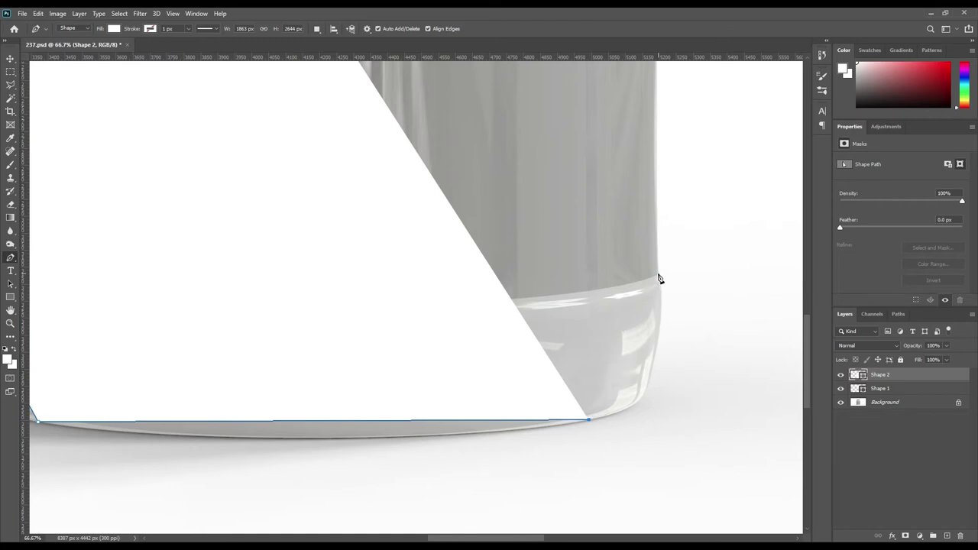
Trace up the jar's right side to the cap and close the outline at its start.
{"action": "left_click", "coordinate": [660, 279]}
{"action": "left_click_drag", "start_coordinate": [695, 186], "coordinate": [713, 425]}
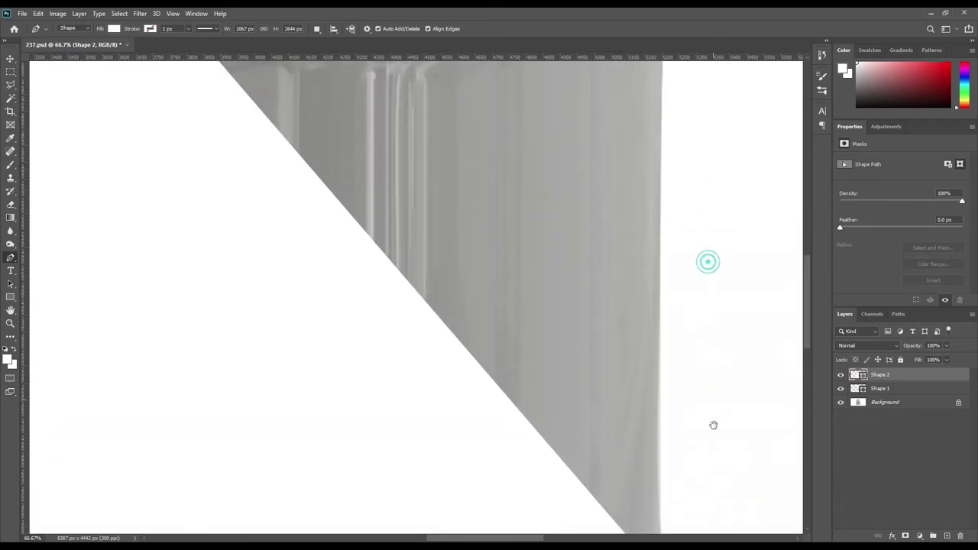
{"action": "left_click", "coordinate": [673, 382]}
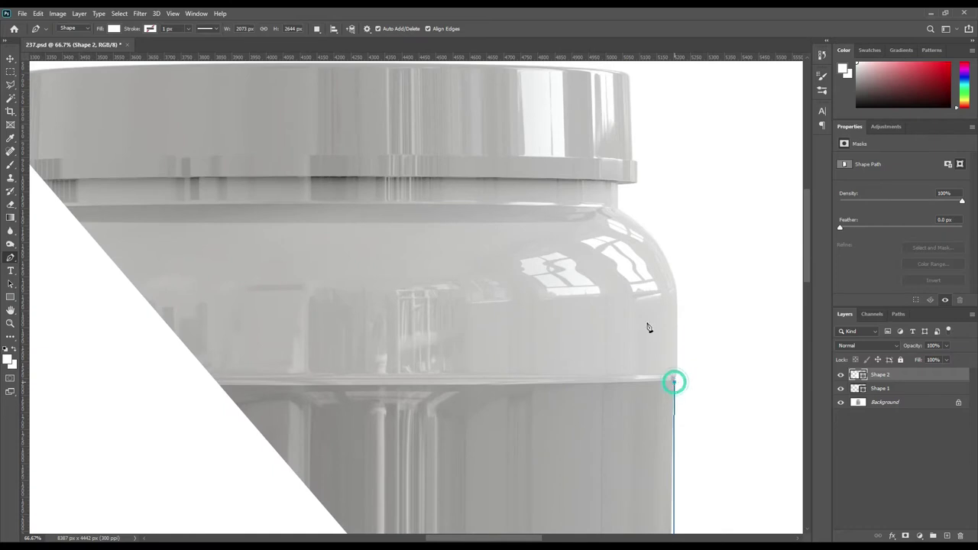
{"action": "left_click", "coordinate": [618, 208]}
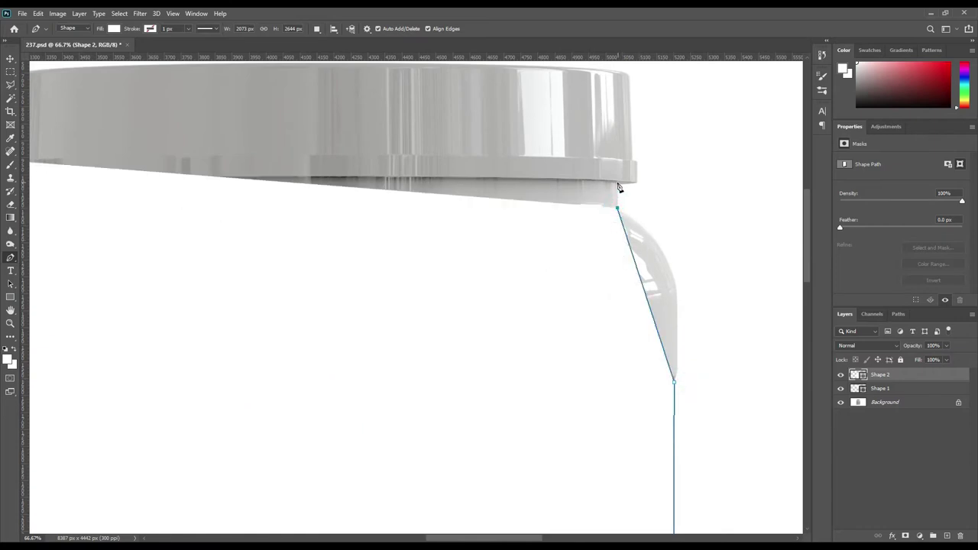
{"action": "left_click", "coordinate": [618, 160]}
{"action": "mouse_move", "coordinate": [563, 183]}
{"action": "left_mouse_down"}
{"action": "mouse_move", "coordinate": [569, 202]}
{"action": "mouse_move", "coordinate": [802, 211]}
{"action": "left_mouse_up"}
{"action": "left_click", "coordinate": [284, 179]}
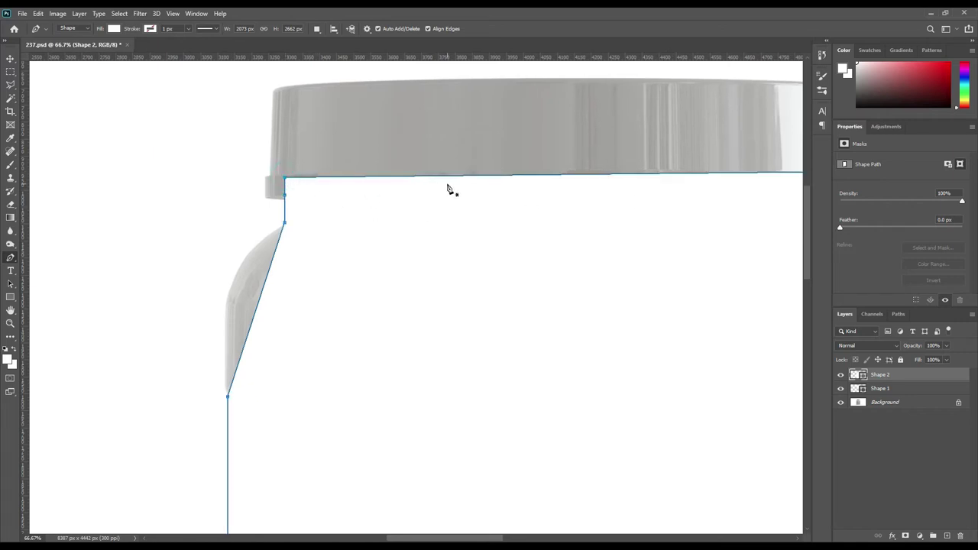
Make Shape 2 fully transparent and curve its outline along the jar's left shoulder.
{"action": "key", "text": "0"}
{"action": "key", "text": "0"}
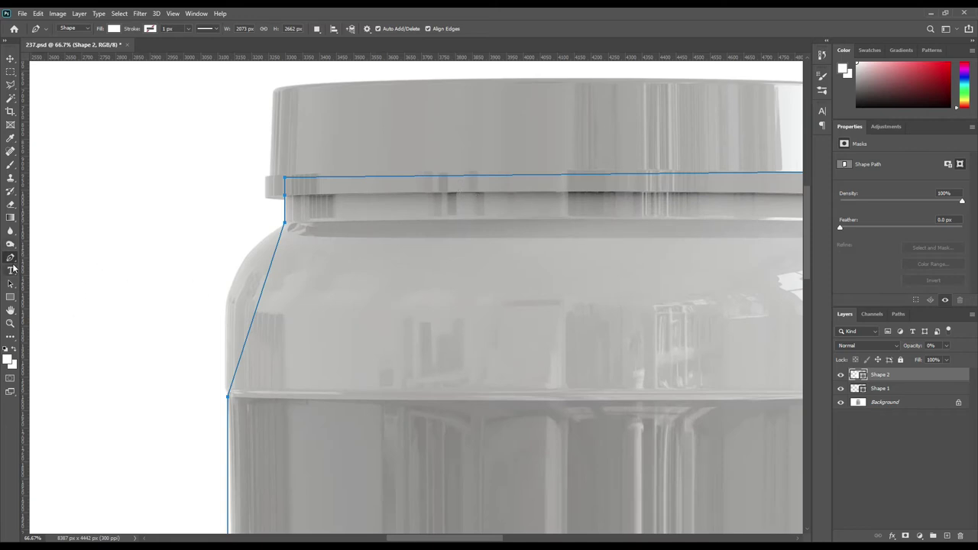
{"action": "right_click", "coordinate": [11, 258]}
{"action": "left_click", "coordinate": [54, 289]}
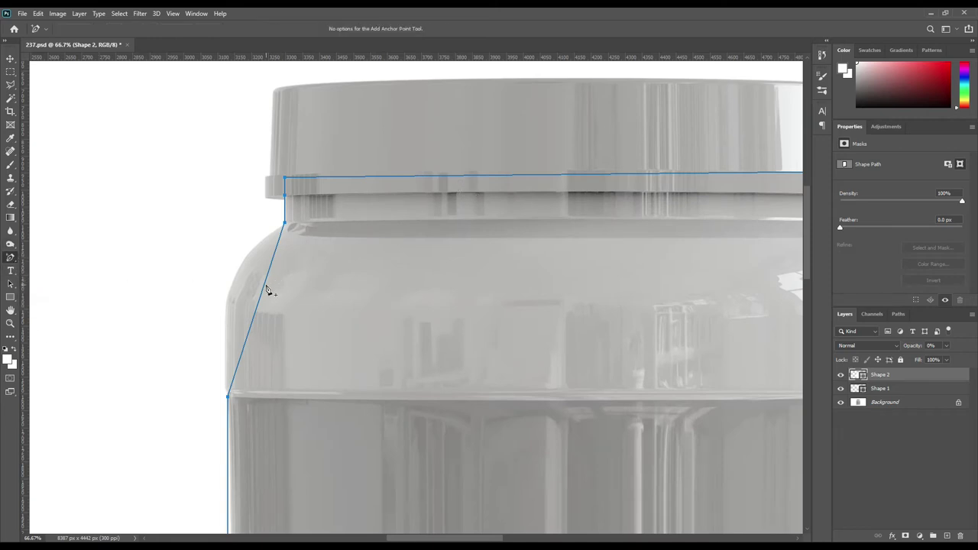
{"action": "left_click_drag", "start_coordinate": [264, 285], "coordinate": [232, 284]}
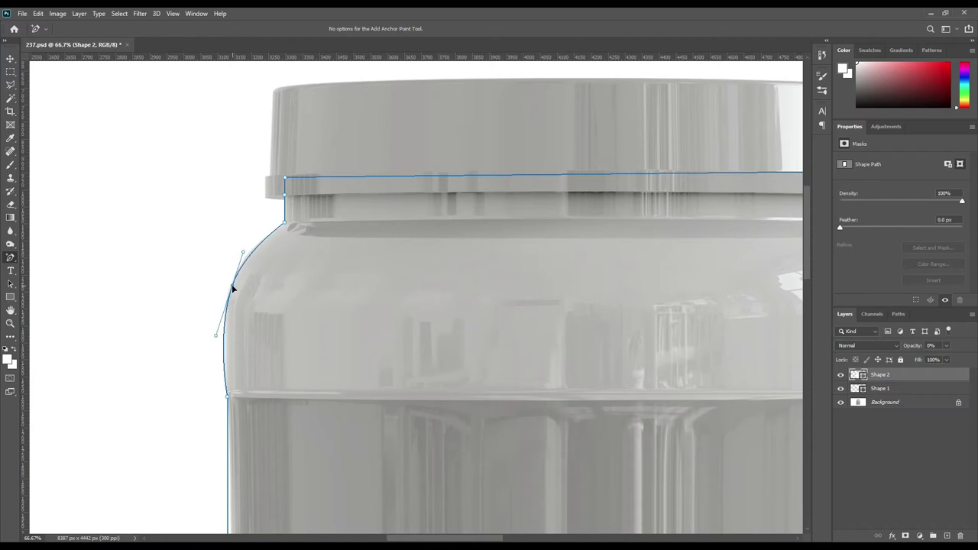
{"action": "left_click", "coordinate": [247, 261]}
{"action": "left_click", "coordinate": [276, 229]}
Add an anchor on the jar's left edge and nudge the lower-left corner anchor onto the edge.
{"action": "scroll", "coordinate": [345, 454], "scroll_direction": "down", "scroll_amount": 5}
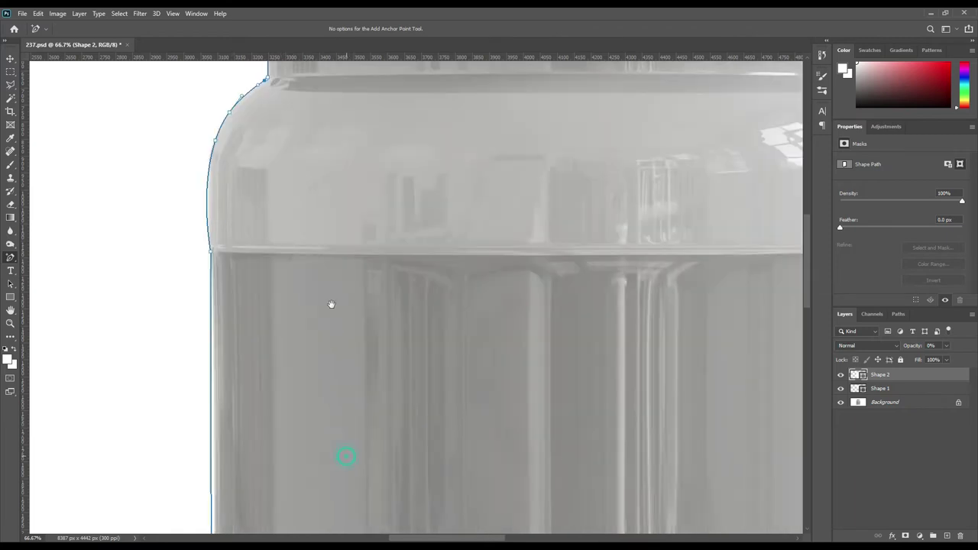
{"action": "scroll", "coordinate": [342, 412], "scroll_direction": "down", "scroll_amount": 5}
{"action": "left_click_drag", "start_coordinate": [355, 435], "coordinate": [387, 529]}
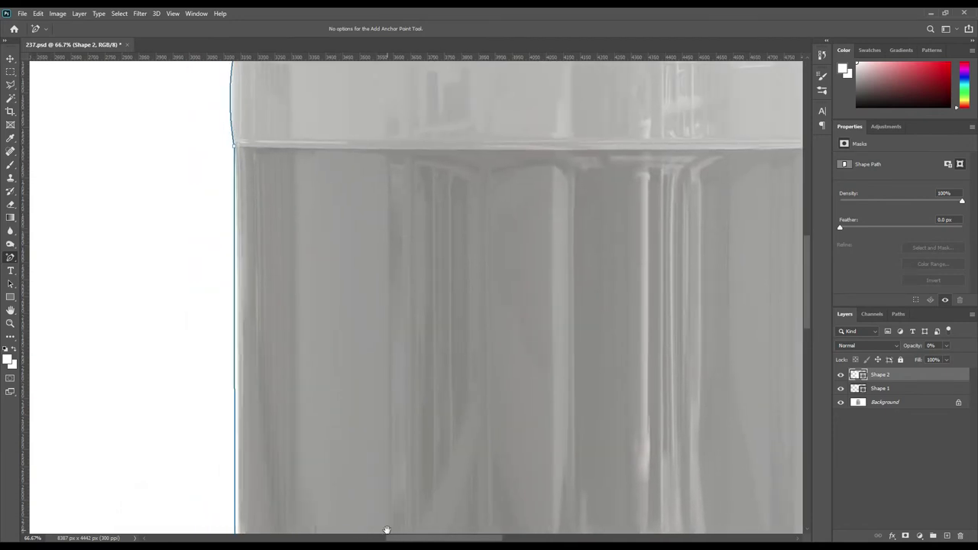
{"action": "left_click", "coordinate": [236, 175]}
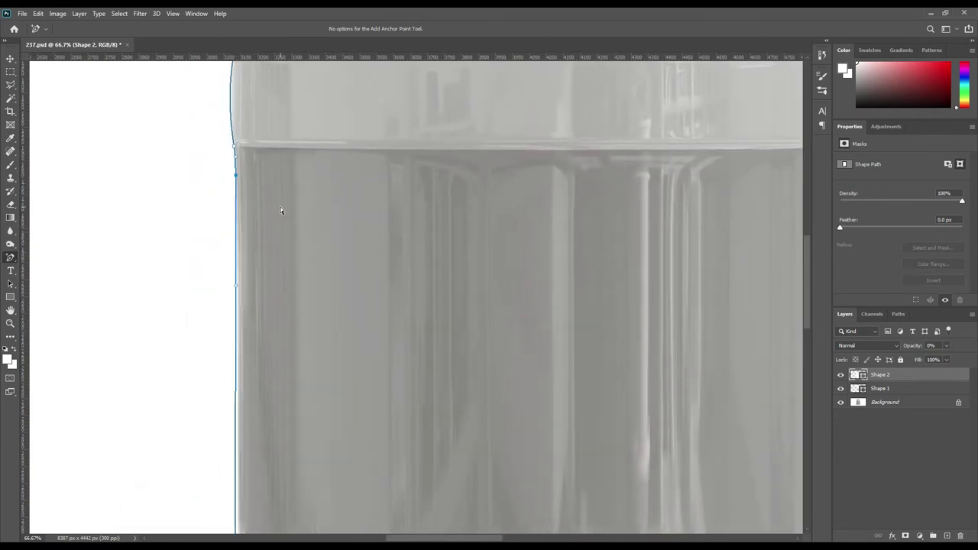
{"action": "left_click_drag", "start_coordinate": [328, 461], "coordinate": [367, 242]}
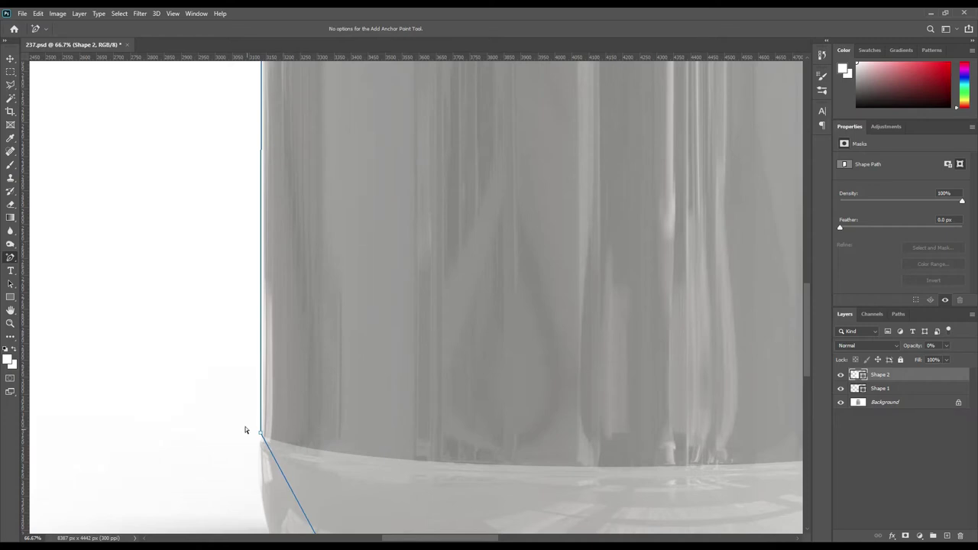
{"action": "key", "text": "Right"}
{"action": "key", "text": "Right"}
{"action": "key", "text": "Right"}
{"action": "key", "text": "Right"}
{"action": "key", "text": "Right"}
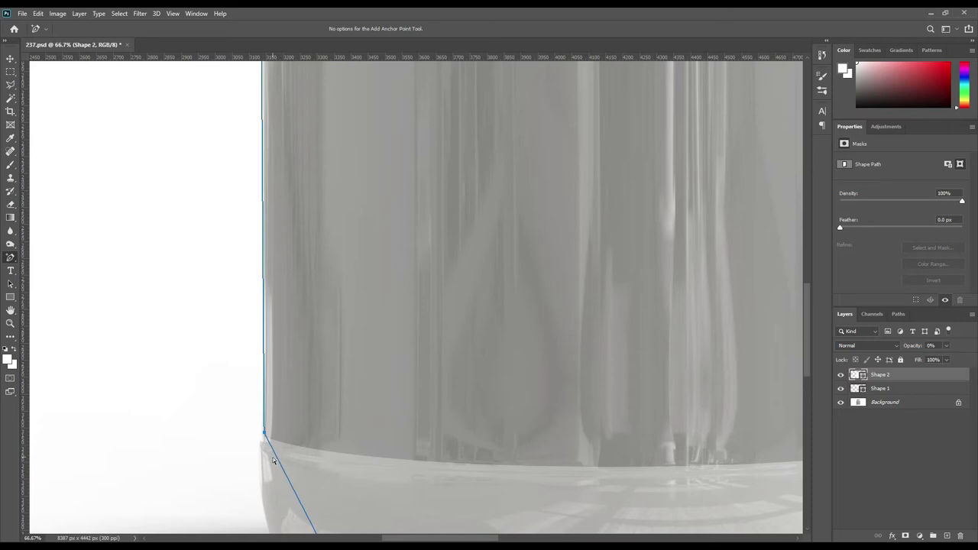
{"action": "key", "text": "Left"}
{"action": "key", "text": "Left"}
{"action": "key", "text": "Left"}
{"action": "key", "text": "Left"}
{"action": "key", "text": "Left"}
{"action": "key", "text": "Left"}
{"action": "key", "text": "Down"}
{"action": "key", "text": "Down"}
{"action": "key", "text": "Down"}
{"action": "key", "text": "Down"}
{"action": "key", "text": "Down"}
{"action": "key", "text": "Down"}
{"action": "key", "text": "Down"}
{"action": "key", "text": "Down"}
{"action": "key", "text": "Left"}
{"action": "left_click", "coordinate": [263, 448]}
{"action": "left_click", "coordinate": [262, 432]}
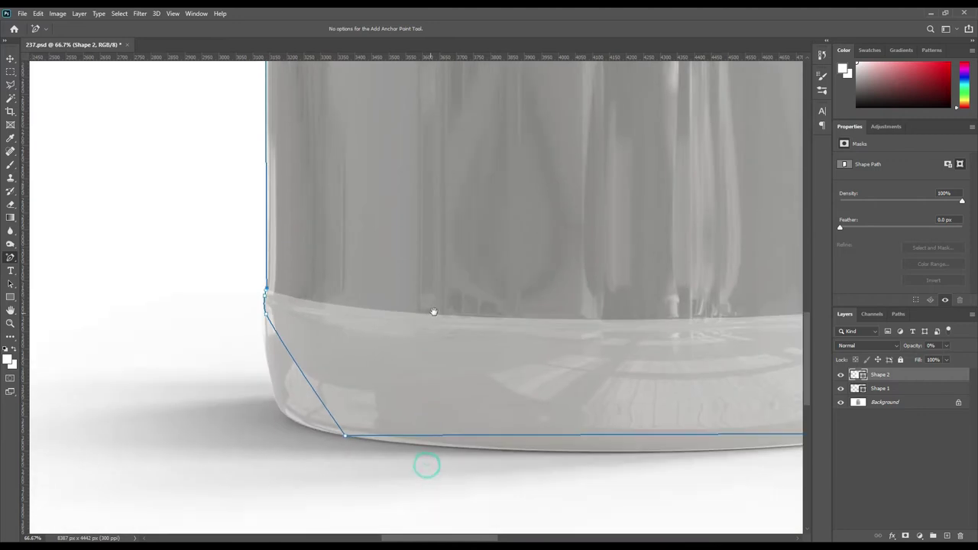
Curve the outline around the jar's bottom-left corner and left edge with added anchors.
{"action": "left_click_drag", "start_coordinate": [426, 465], "coordinate": [447, 337]}
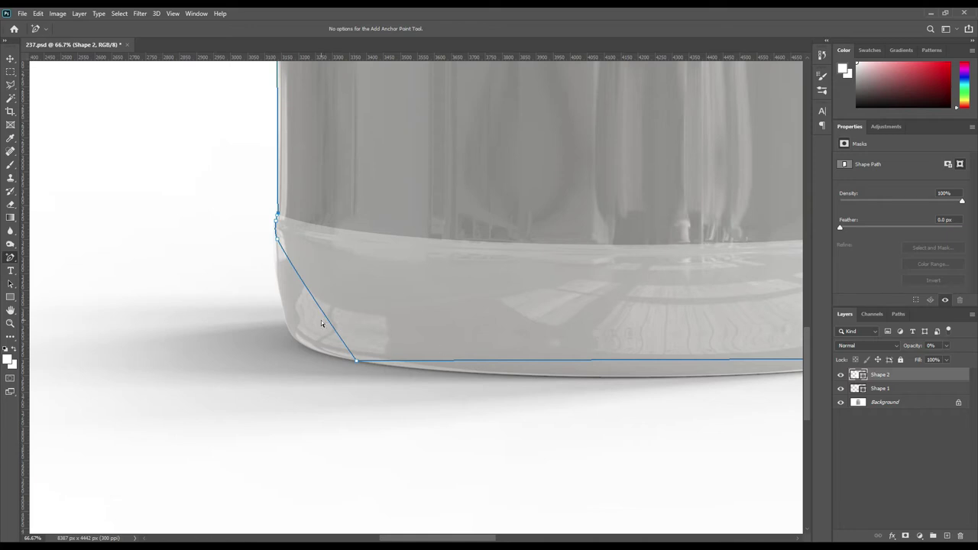
{"action": "left_click_drag", "start_coordinate": [327, 321], "coordinate": [292, 339]}
{"action": "mouse_move", "coordinate": [286, 258]}
{"action": "left_mouse_down"}
{"action": "mouse_move", "coordinate": [277, 265]}
{"action": "mouse_move", "coordinate": [276, 243]}
{"action": "left_mouse_up"}
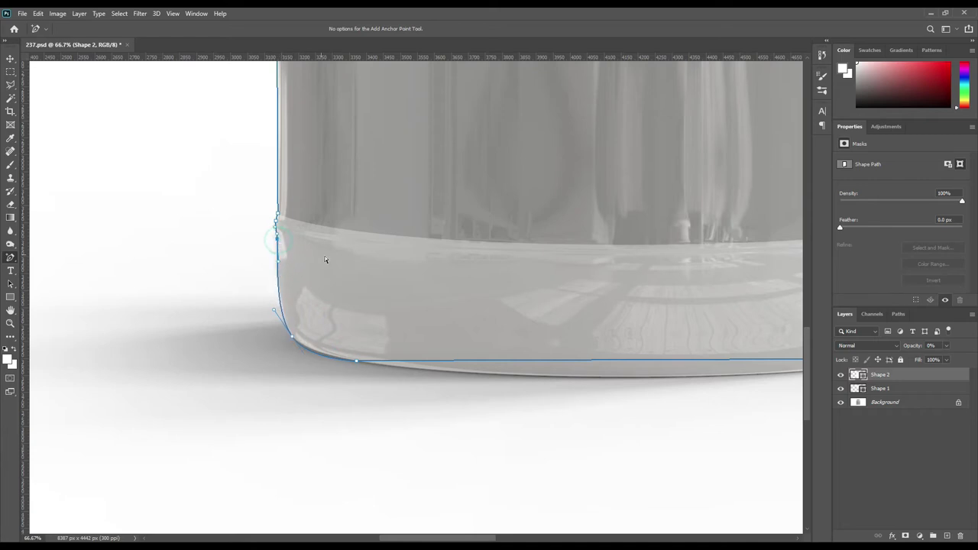
{"action": "left_click", "coordinate": [282, 306]}
{"action": "left_click", "coordinate": [291, 337]}
Bow the bottom edge down to follow the base and delete a stray anchor near the bottom-left.
{"action": "left_click_drag", "start_coordinate": [658, 420], "coordinate": [377, 354]}
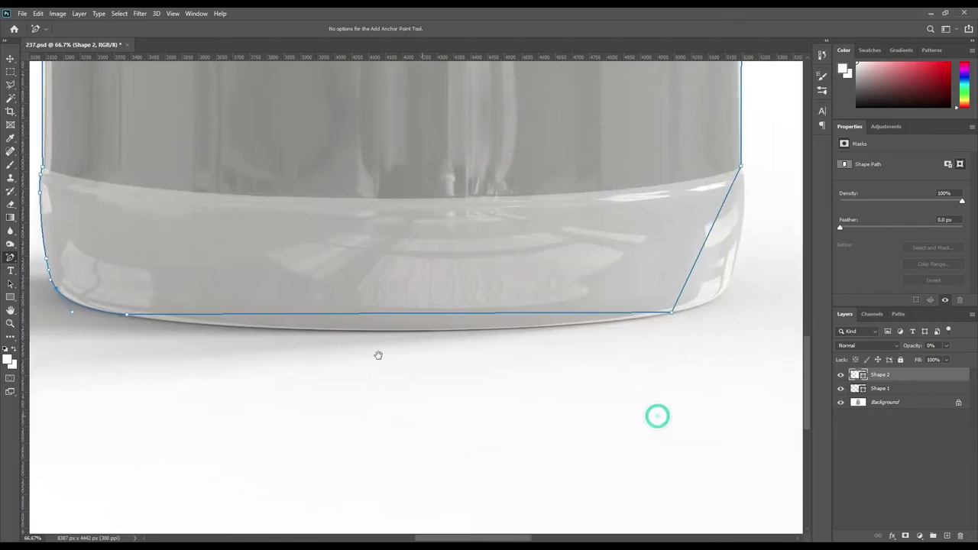
{"action": "left_click_drag", "start_coordinate": [420, 304], "coordinate": [442, 374]}
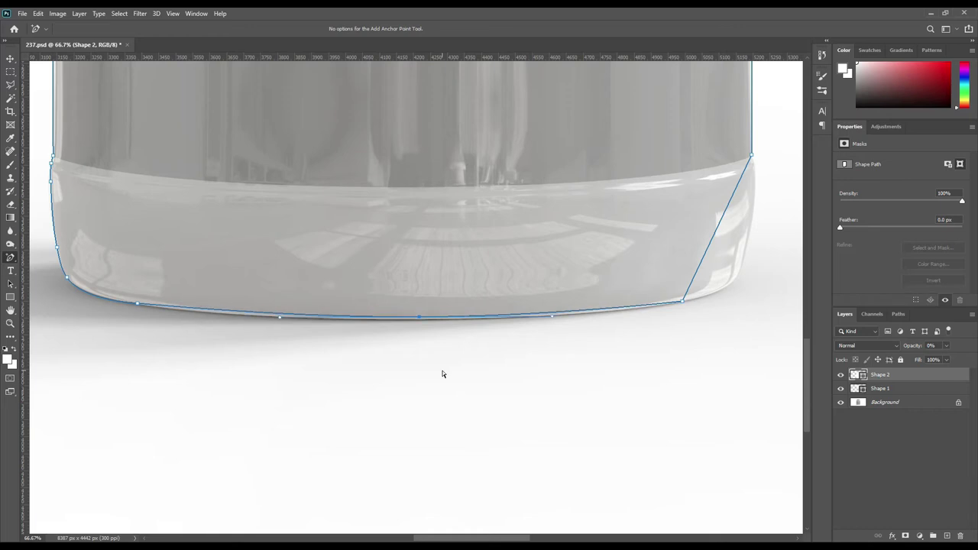
{"action": "left_click", "coordinate": [201, 311]}
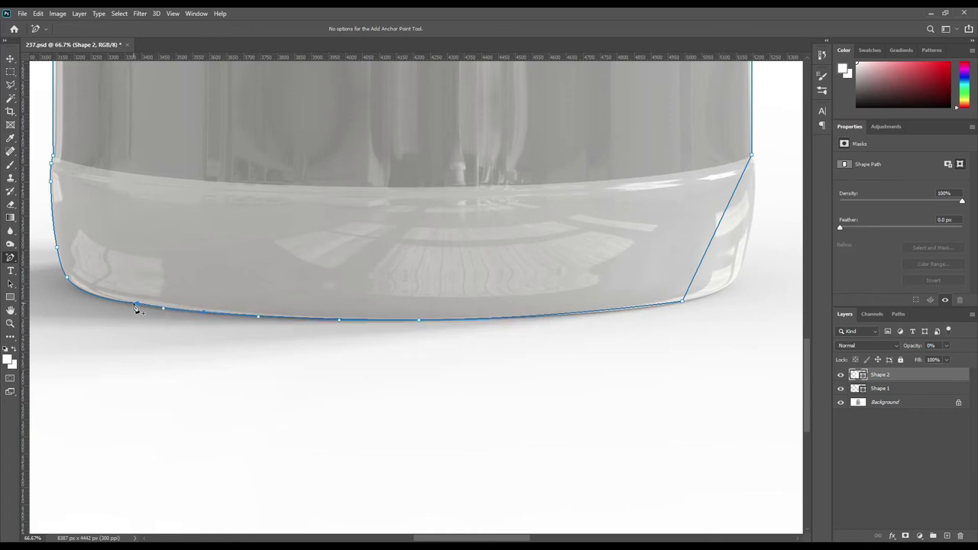
{"action": "key", "text": "Return"}
{"action": "left_click_drag", "start_coordinate": [131, 277], "coordinate": [162, 340]}
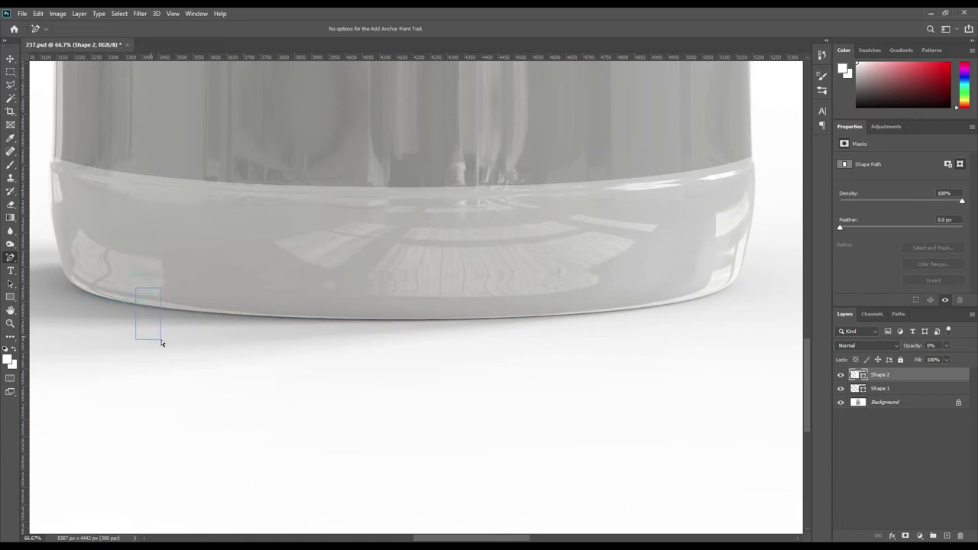
{"action": "right_click", "coordinate": [139, 306]}
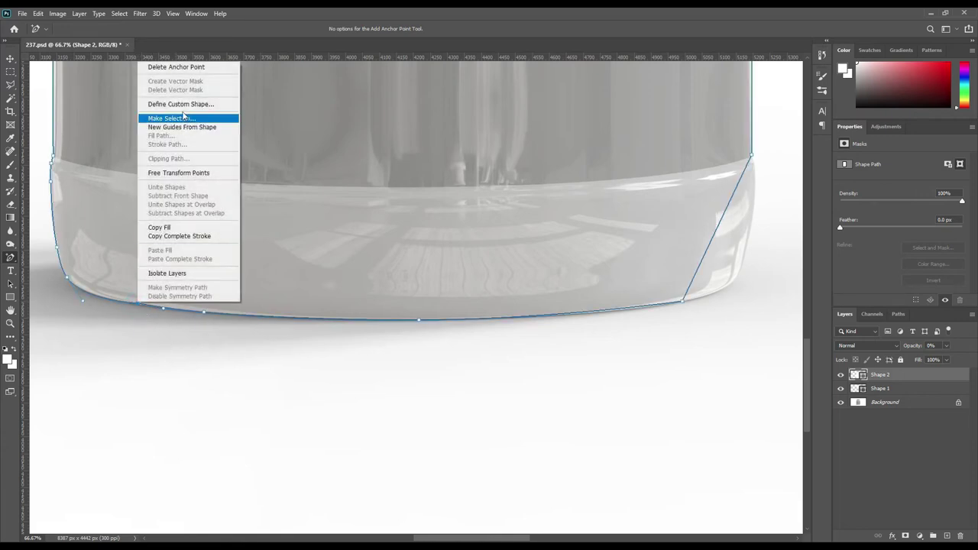
{"action": "left_click", "coordinate": [181, 69]}
Add anchors along the bottom and curve the outline around the jar's bottom-right corner.
{"action": "left_click", "coordinate": [109, 301]}
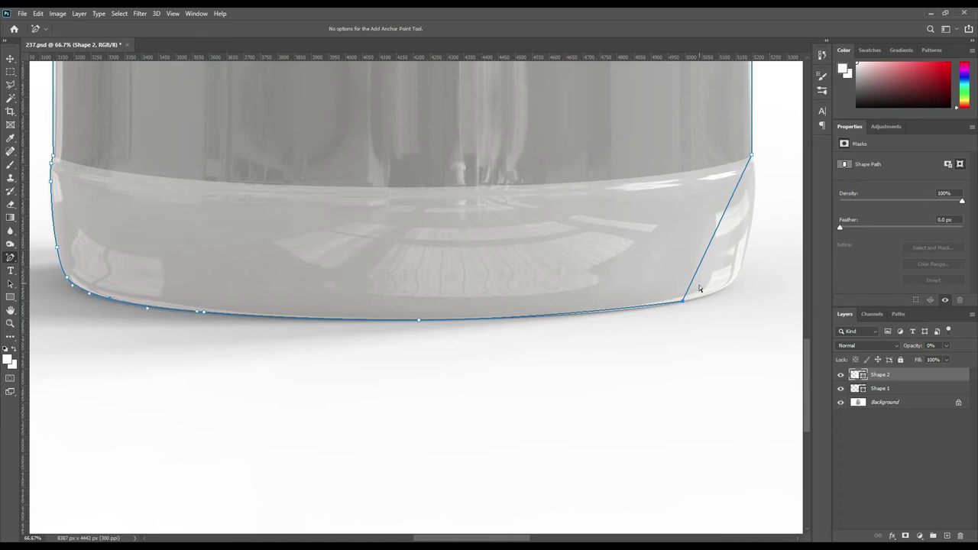
{"action": "left_click", "coordinate": [633, 308]}
{"action": "left_click", "coordinate": [716, 229]}
{"action": "left_click", "coordinate": [715, 232]}
{"action": "left_click_drag", "start_coordinate": [716, 232], "coordinate": [736, 278]}
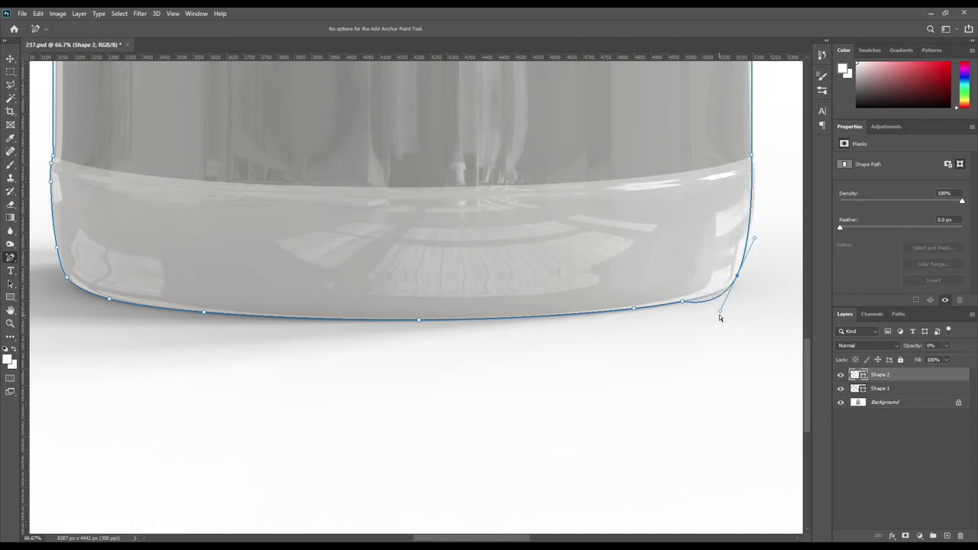
{"action": "left_click_drag", "start_coordinate": [720, 311], "coordinate": [727, 297]}
{"action": "left_click", "coordinate": [752, 199]}
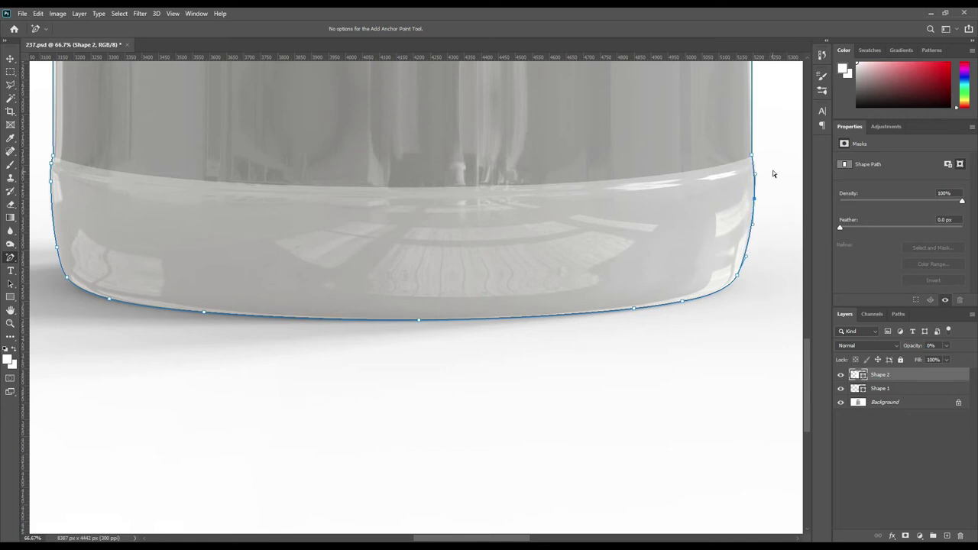
Add and drag anchors on the jar's right shoulder so Shape 2 hugs its curve, then fit on screen.
{"action": "scroll", "coordinate": [745, 298], "scroll_direction": "up", "scroll_amount": 4}
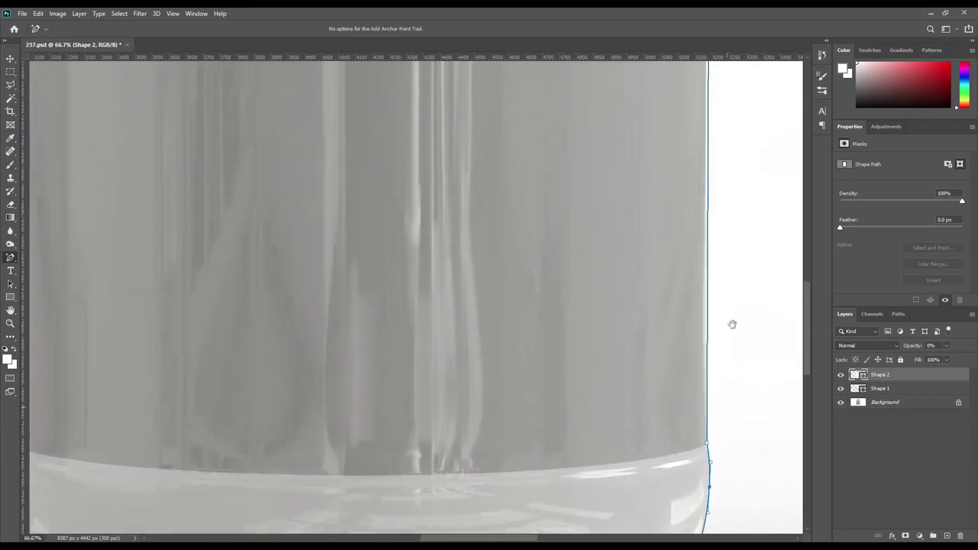
{"action": "scroll", "coordinate": [731, 323], "scroll_direction": "up", "scroll_amount": 5}
{"action": "scroll", "coordinate": [739, 312], "scroll_direction": "up", "scroll_amount": 2}
{"action": "left_click", "coordinate": [701, 321]}
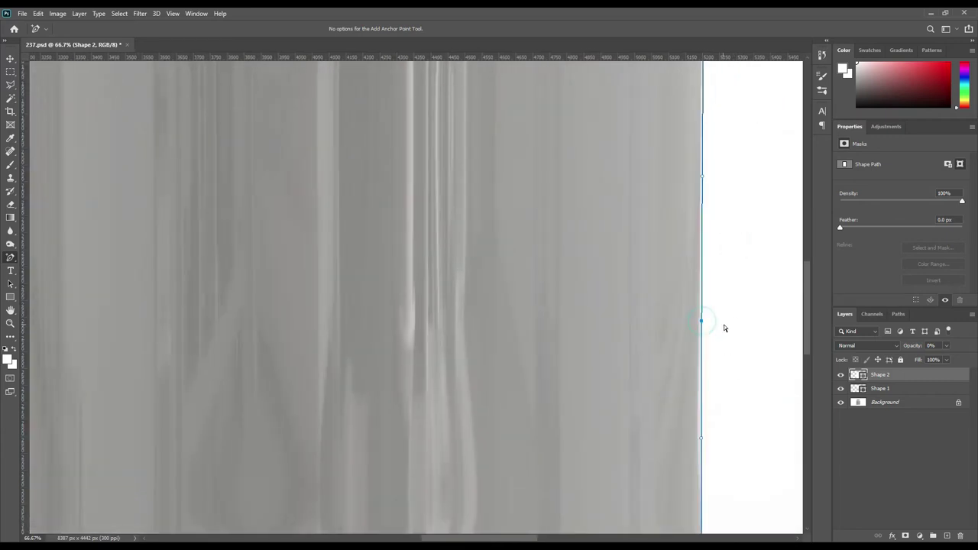
{"action": "left_click_drag", "start_coordinate": [746, 183], "coordinate": [736, 417]}
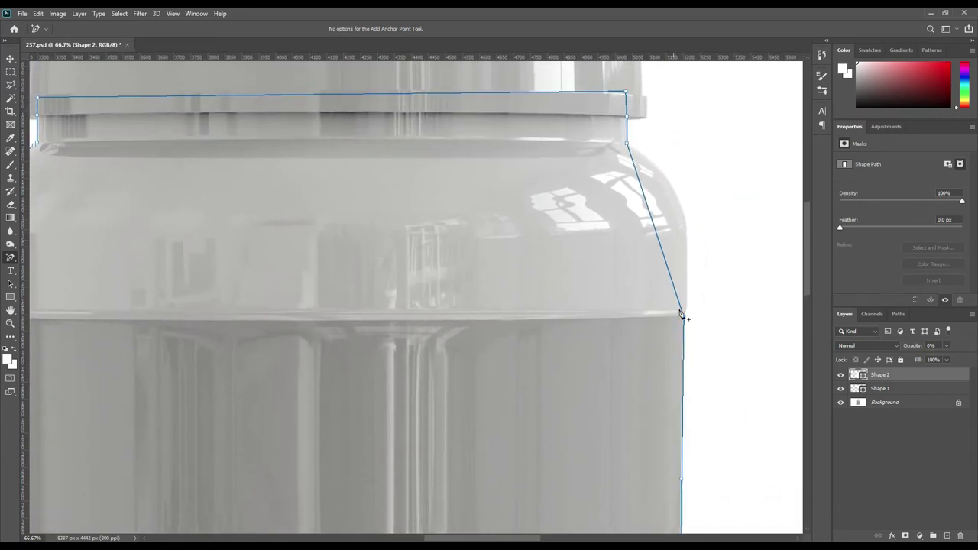
{"action": "left_click_drag", "start_coordinate": [666, 228], "coordinate": [682, 214]}
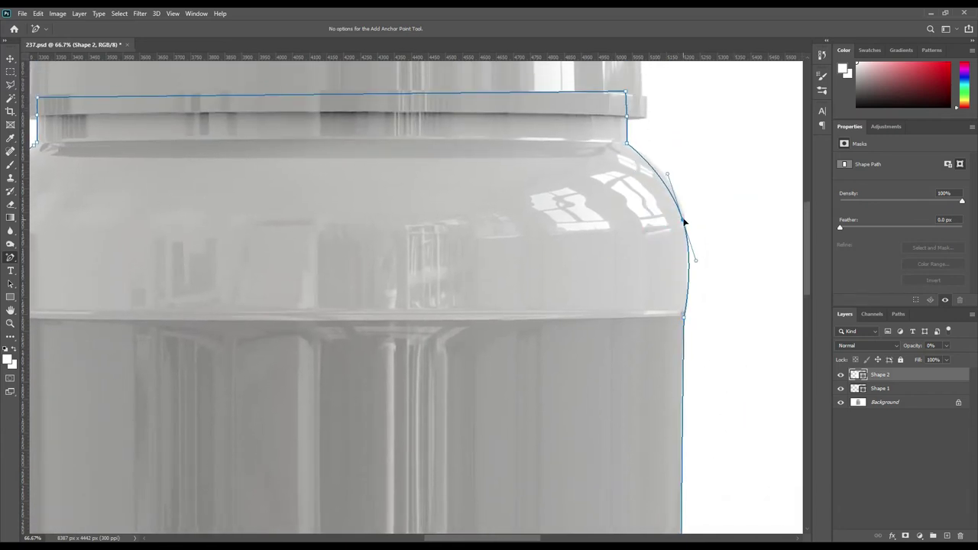
{"action": "left_click", "coordinate": [687, 263]}
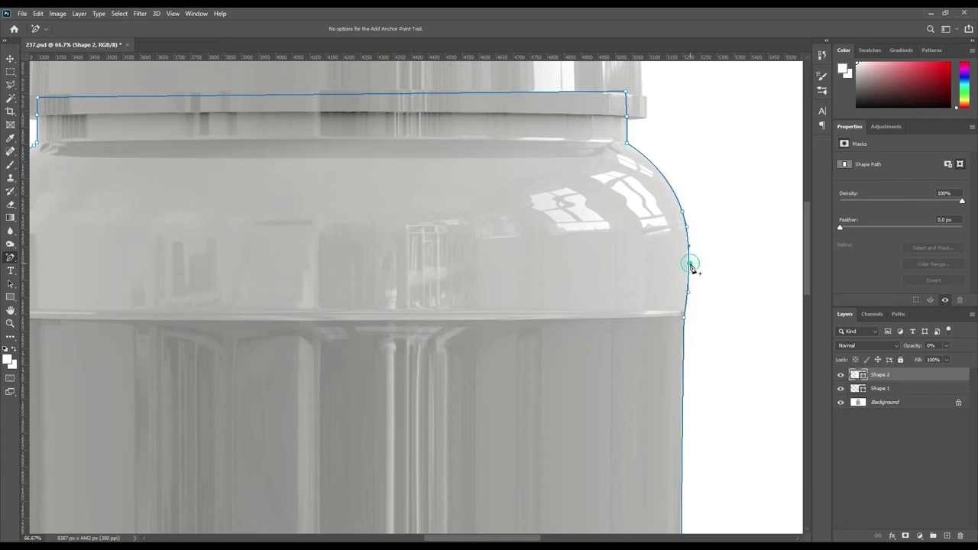
{"action": "left_click", "coordinate": [666, 183]}
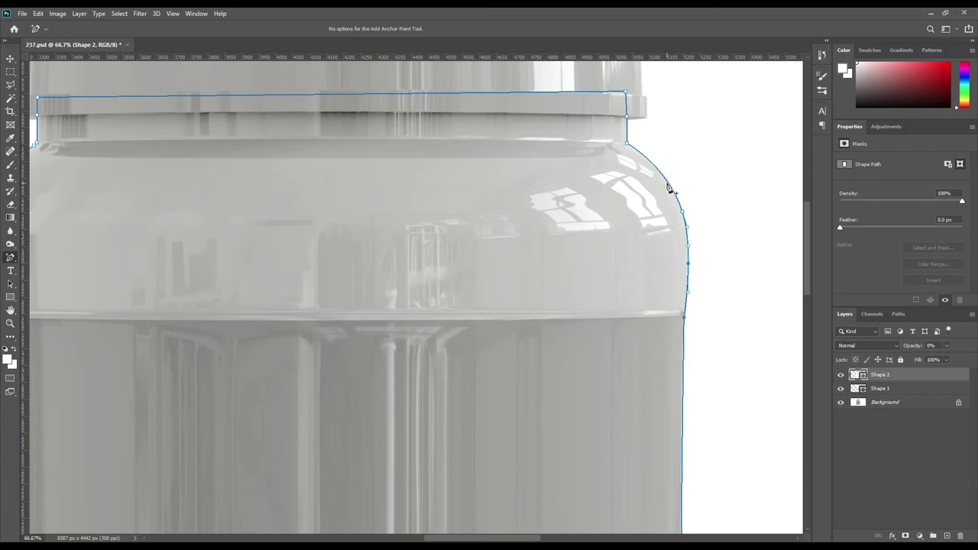
{"action": "left_click", "coordinate": [626, 142]}
{"action": "left_click_drag", "start_coordinate": [631, 146], "coordinate": [647, 162]}
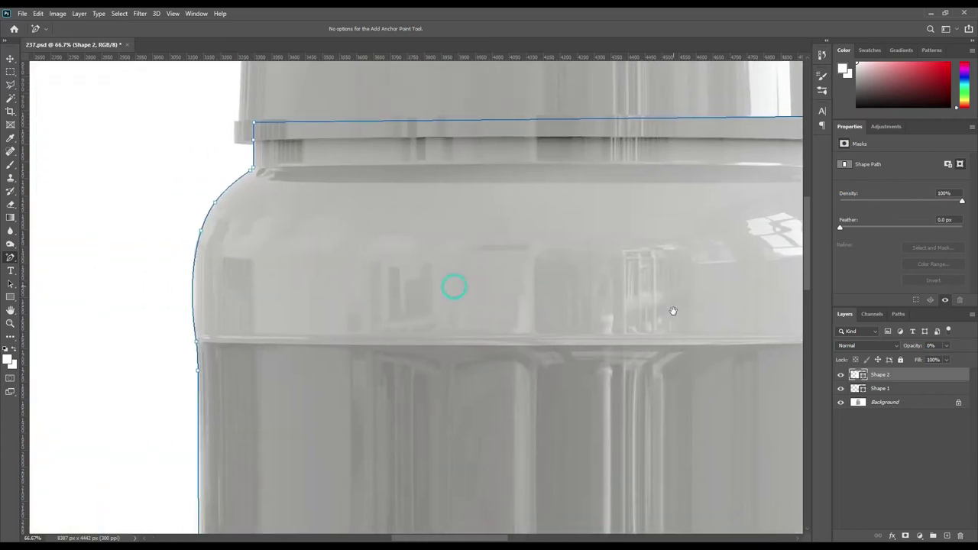
{"action": "mouse_move", "coordinate": [454, 286]}
{"action": "left_mouse_down"}
{"action": "mouse_move", "coordinate": [631, 312]}
{"action": "mouse_move", "coordinate": [578, 292]}
{"action": "left_mouse_up"}
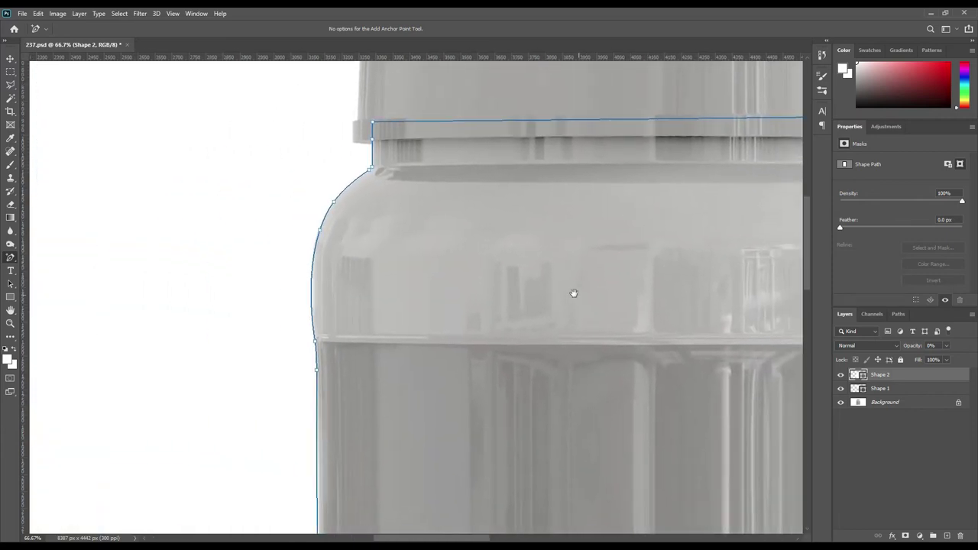
{"action": "key", "text": "ctrl+0"}
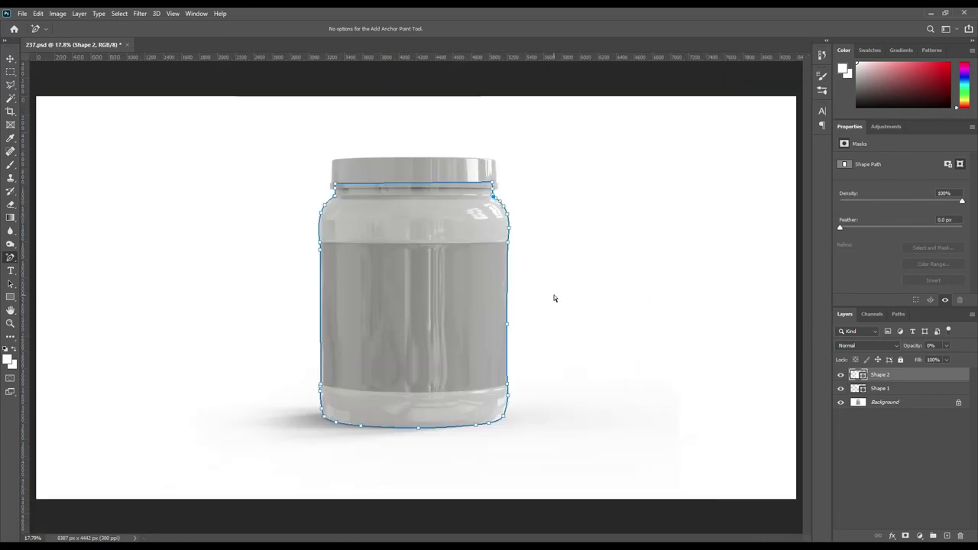
With the Background layer active, zoom in and start a Pen outline along the label band's top edge.
{"action": "left_click", "coordinate": [882, 402]}
{"action": "key", "text": "ctrl+plus"}
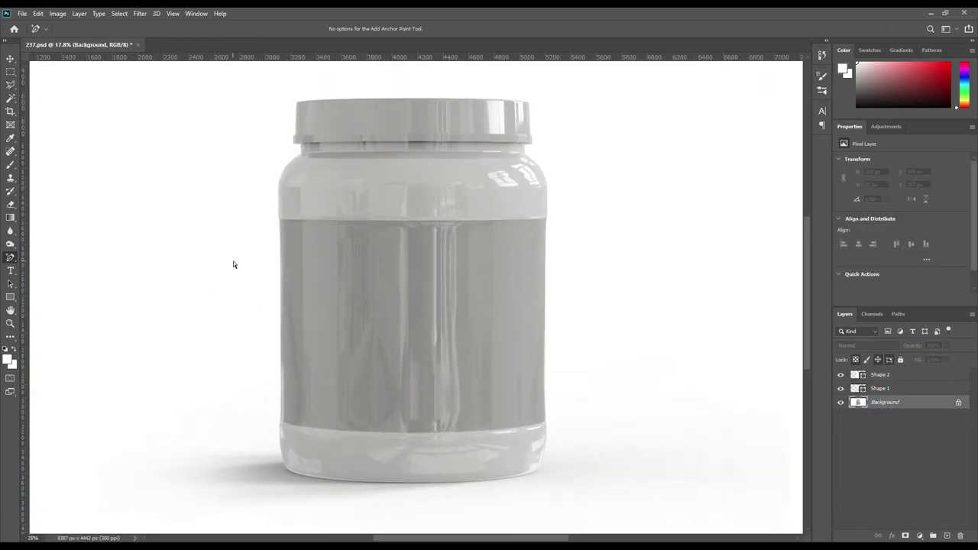
{"action": "key", "text": "ctrl+plus"}
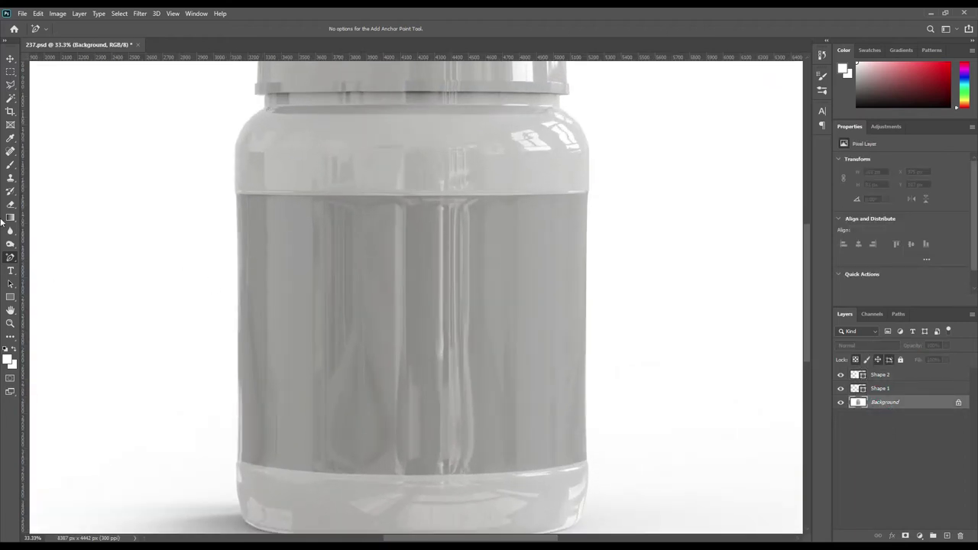
{"action": "right_click", "coordinate": [12, 260]}
{"action": "left_click", "coordinate": [56, 260]}
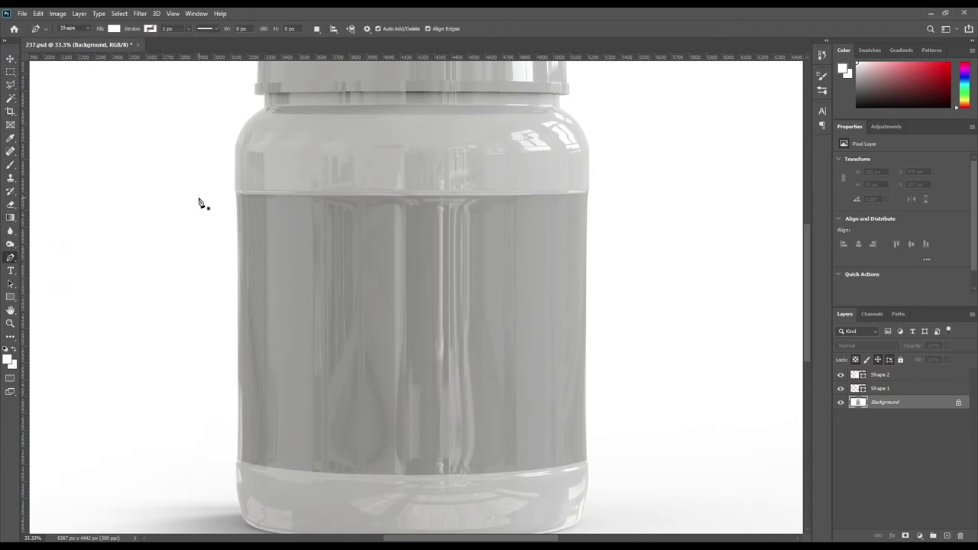
{"action": "left_click", "coordinate": [198, 197]}
{"action": "left_click", "coordinate": [236, 193]}
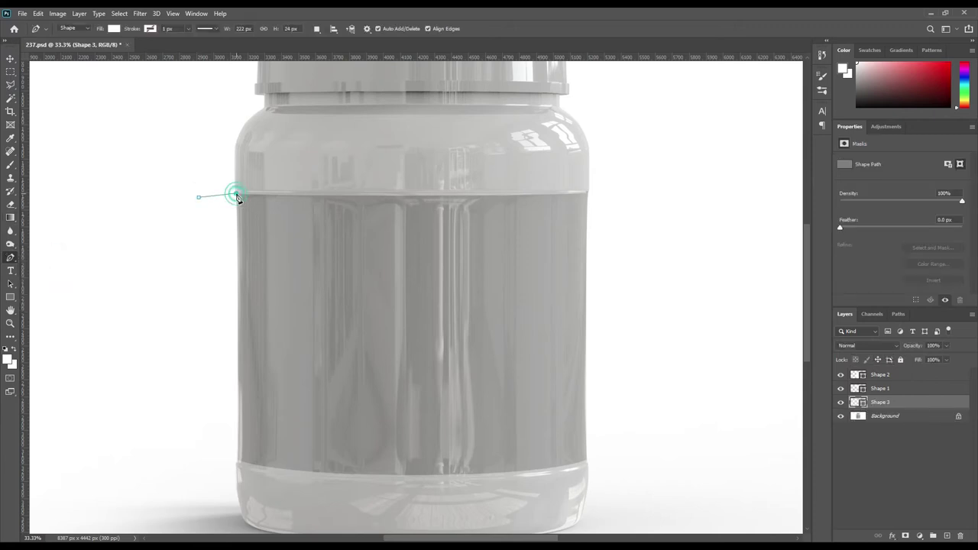
{"action": "left_click", "coordinate": [589, 194]}
Run the label outline down the right side, along the bottom, and close it at the start.
{"action": "left_click", "coordinate": [612, 194]}
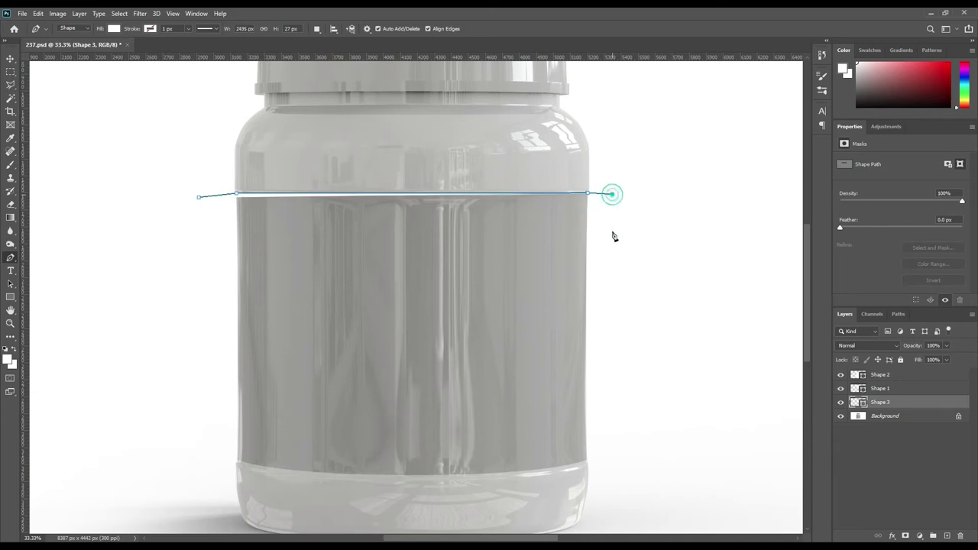
{"action": "left_click", "coordinate": [623, 454]}
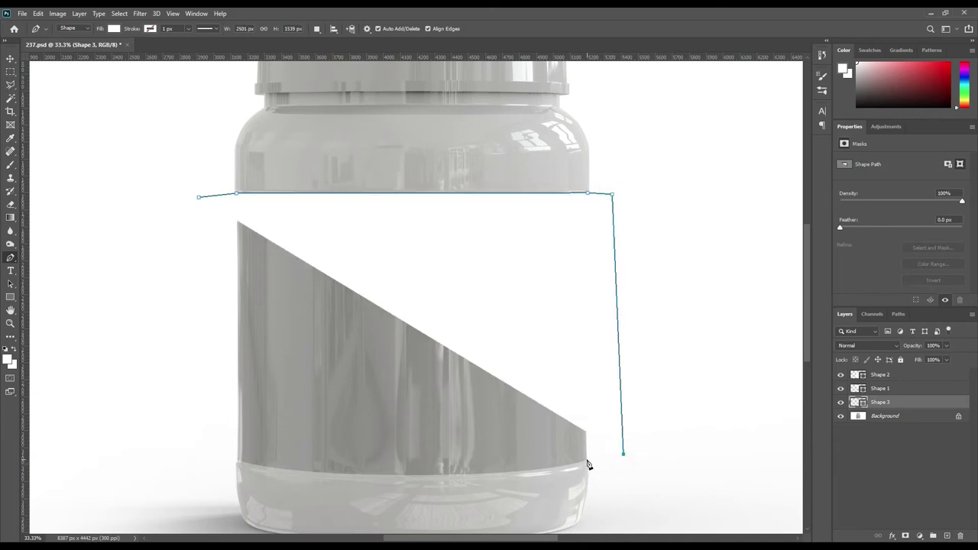
{"action": "left_click", "coordinate": [585, 459]}
{"action": "left_click", "coordinate": [236, 459]}
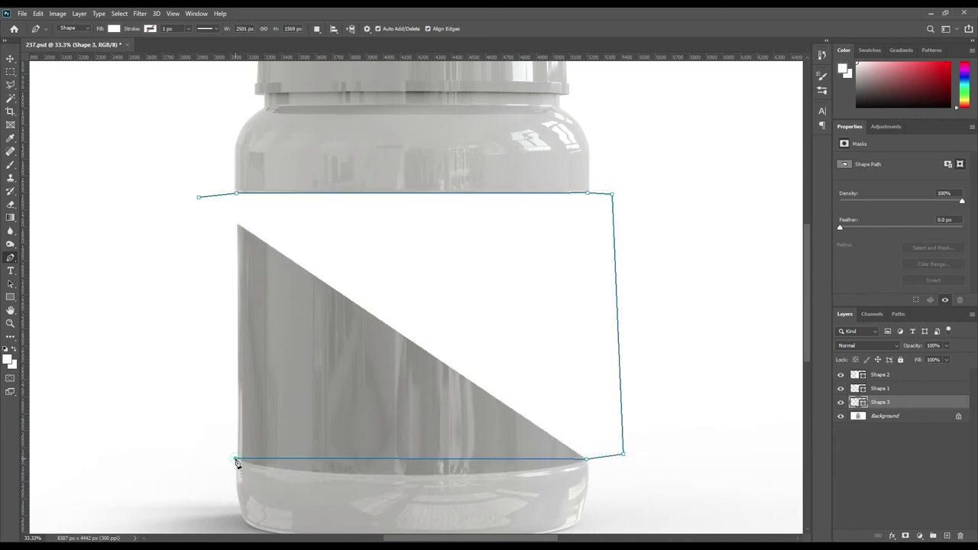
{"action": "left_click", "coordinate": [210, 457]}
{"action": "left_click", "coordinate": [199, 197]}
Set Shape 3 to 0% opacity and bow its top and bottom edges with added, nudged anchors.
{"action": "key", "text": "0"}
{"action": "key", "text": "0"}
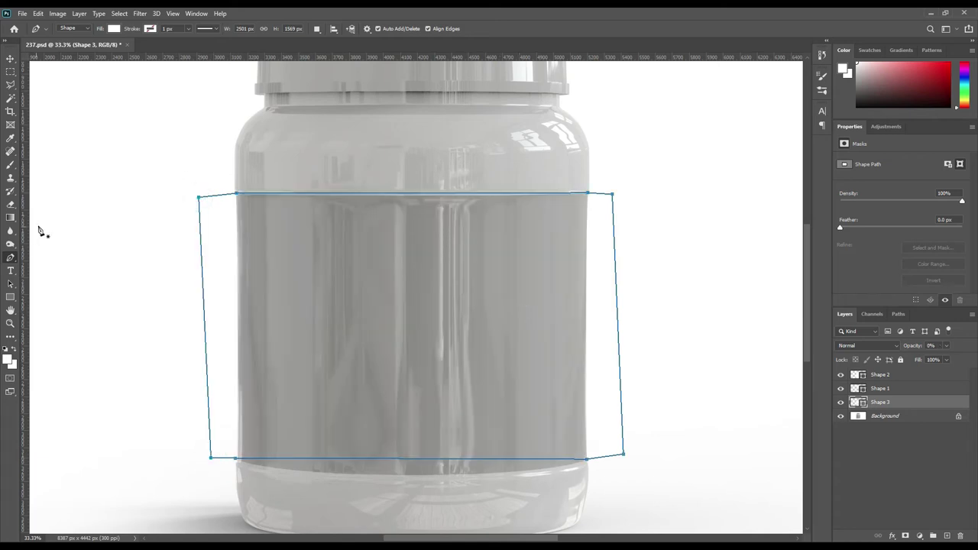
{"action": "right_click", "coordinate": [11, 257]}
{"action": "left_click", "coordinate": [52, 286]}
{"action": "left_click", "coordinate": [418, 195]}
{"action": "key", "text": "Down"}
{"action": "key", "text": "Down"}
{"action": "key", "text": "Down"}
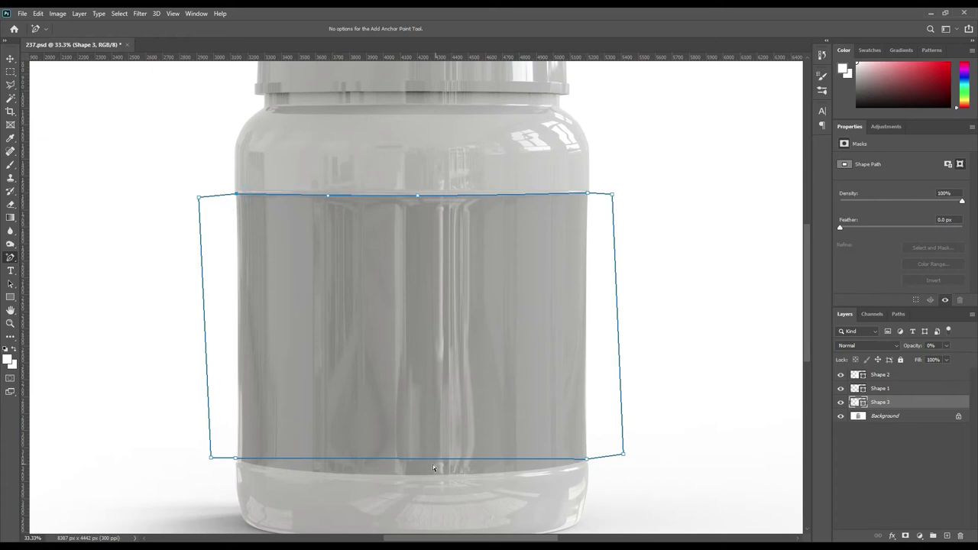
{"action": "key", "text": "Down"}
{"action": "key", "text": "Down"}
{"action": "key", "text": "Down"}
{"action": "key", "text": "Down"}
{"action": "key", "text": "Down"}
{"action": "key", "text": "Down"}
{"action": "key", "text": "Down"}
{"action": "key", "text": "Down"}
{"action": "key", "text": "Down"}
{"action": "key", "text": "Down"}
{"action": "key", "text": "Down"}
{"action": "key", "text": "Down"}
{"action": "key", "text": "Down"}
{"action": "key", "text": "Down"}
{"action": "key", "text": "Down"}
{"action": "key", "text": "Down"}
{"action": "key", "text": "Down"}
{"action": "key", "text": "Down"}
{"action": "key", "text": "Down"}
{"action": "key", "text": "Down"}
{"action": "key", "text": "Down"}
{"action": "key", "text": "Down"}
{"action": "key", "text": "Down"}
{"action": "key", "text": "Down"}
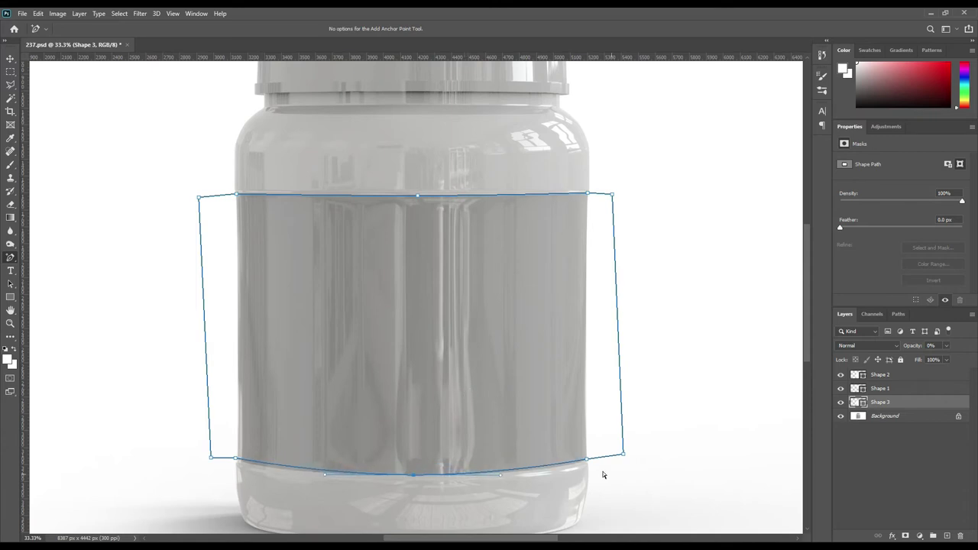
{"action": "left_click", "coordinate": [546, 469]}
{"action": "left_click", "coordinate": [268, 467]}
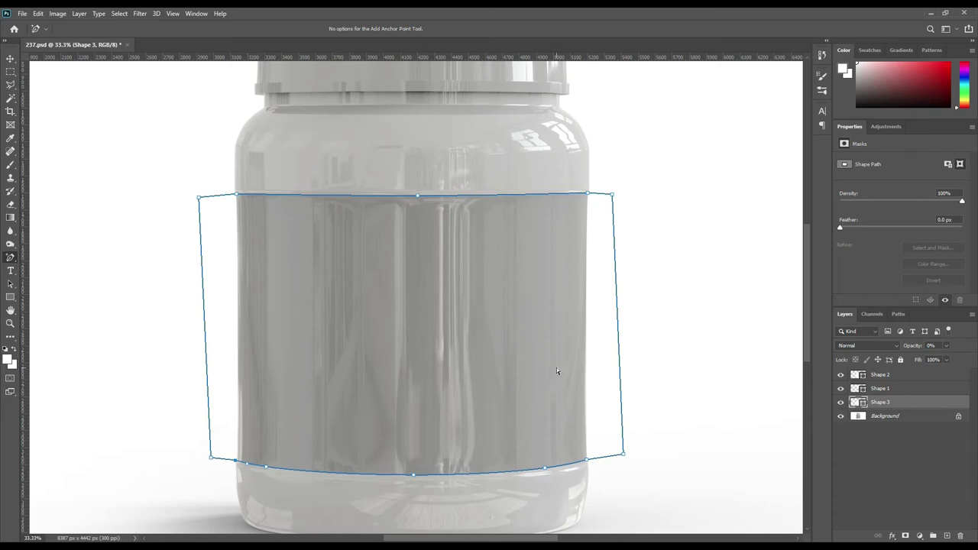
{"action": "left_click", "coordinate": [879, 426]}
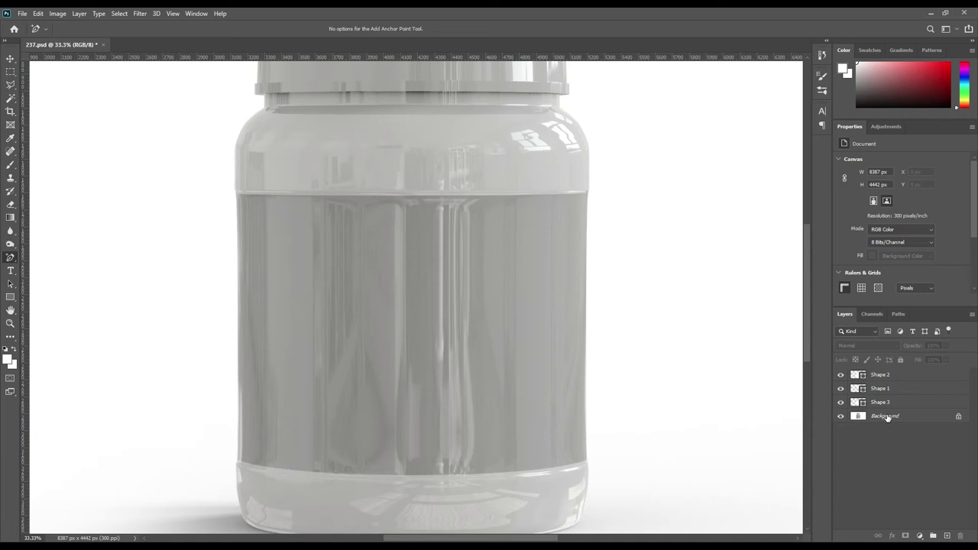
Group the Shape 1–3 layers into a new group named 'Object ID'.
{"action": "scroll", "coordinate": [546, 324], "scroll_direction": "right", "scroll_amount": 2}
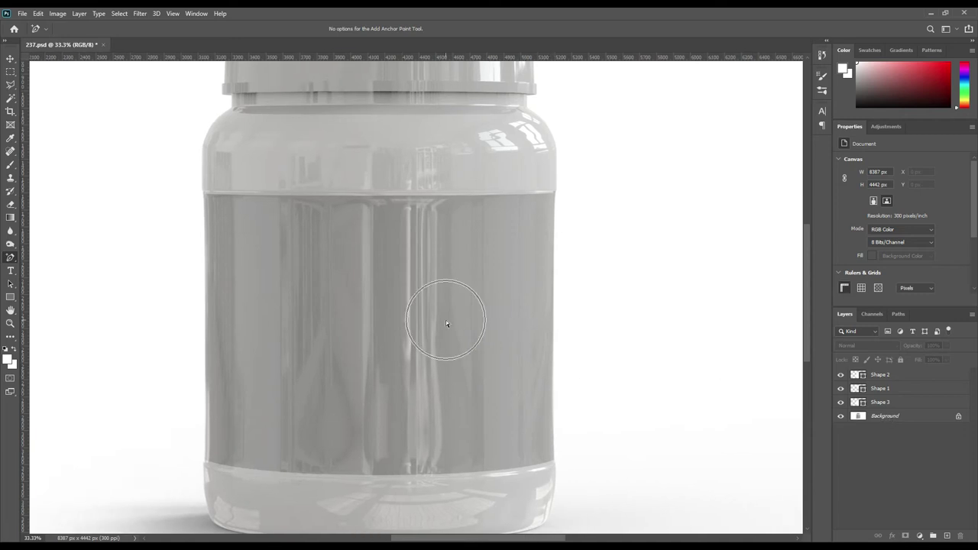
{"action": "scroll", "coordinate": [441, 321], "scroll_direction": "right", "scroll_amount": 1}
{"action": "key", "text": "ctrl+0"}
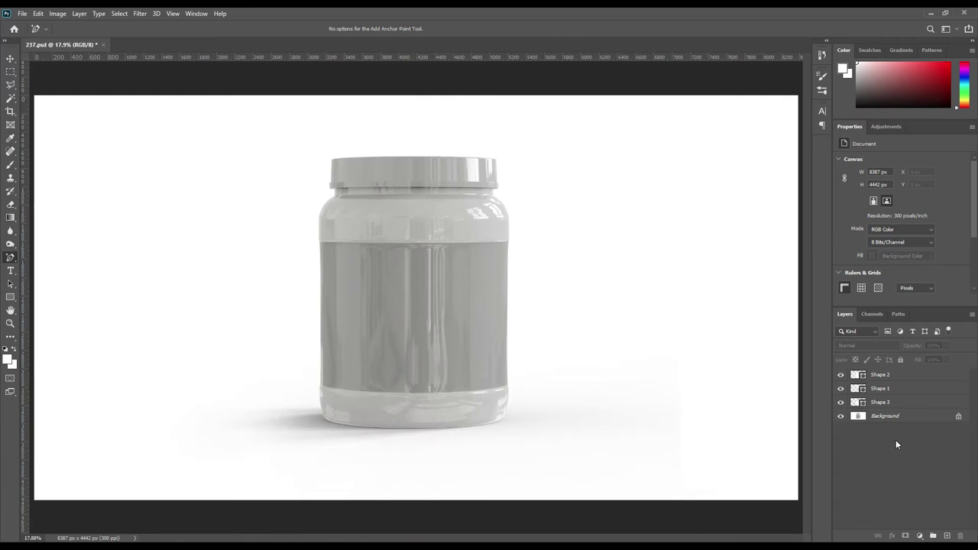
{"action": "left_click", "coordinate": [882, 401]}
{"action": "left_click", "coordinate": [880, 375], "text": "shift"}
{"action": "left_click_drag", "start_coordinate": [906, 392], "coordinate": [933, 536]}
{"action": "double_click", "coordinate": [878, 373]}
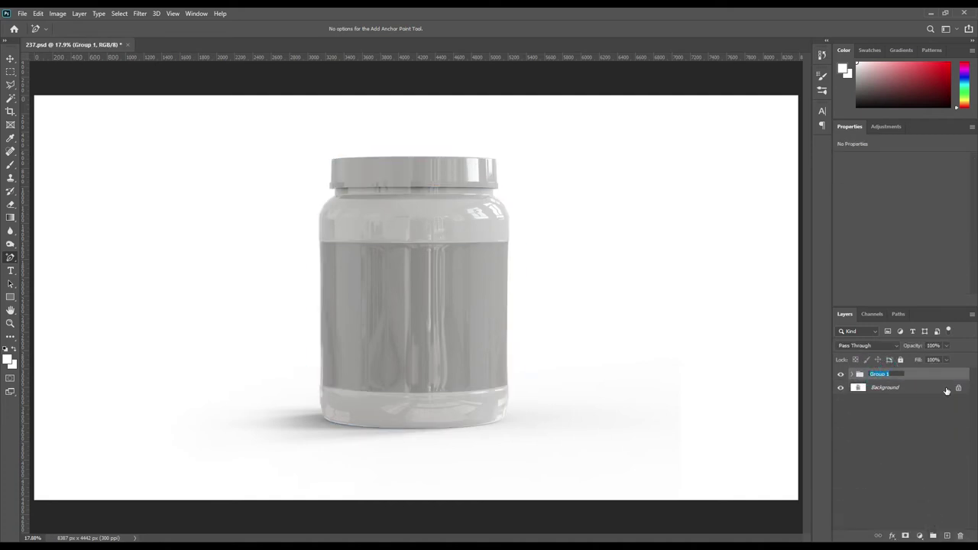
{"action": "type", "text": "Object I"}
{"action": "type", "text": "D"}
{"action": "key", "text": "Return"}
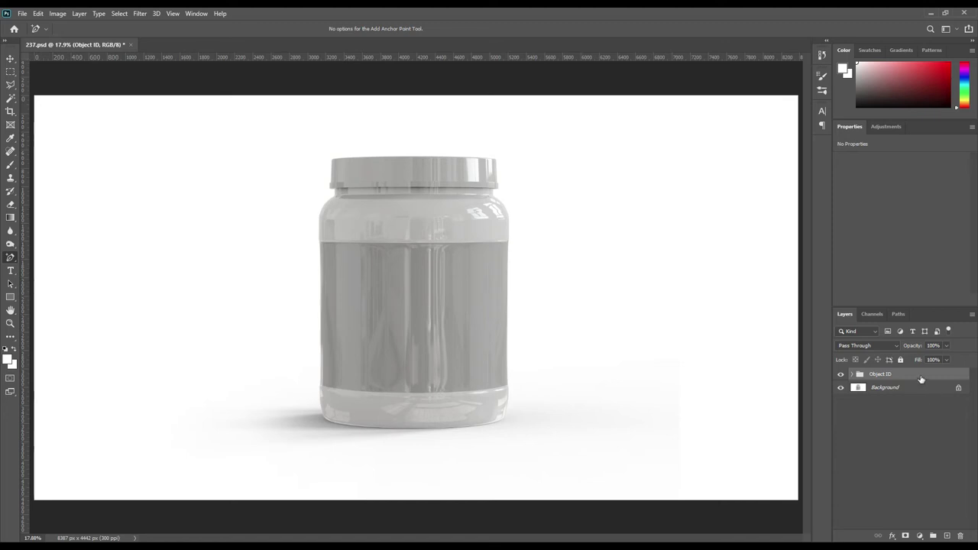
Expand Object ID and load Shape 2's jar body outline as a selection.
{"action": "left_click", "coordinate": [920, 379], "text": "ctrl"}
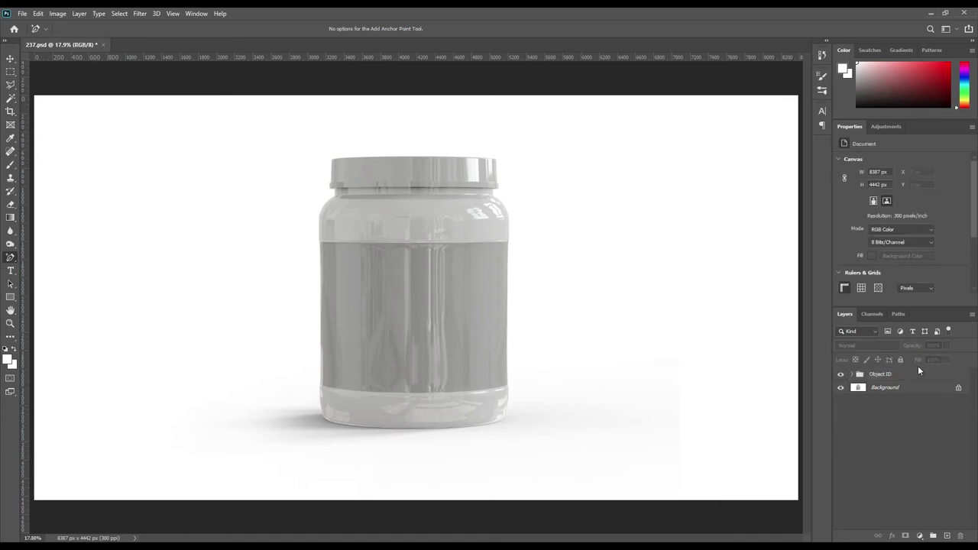
{"action": "left_click", "coordinate": [852, 374]}
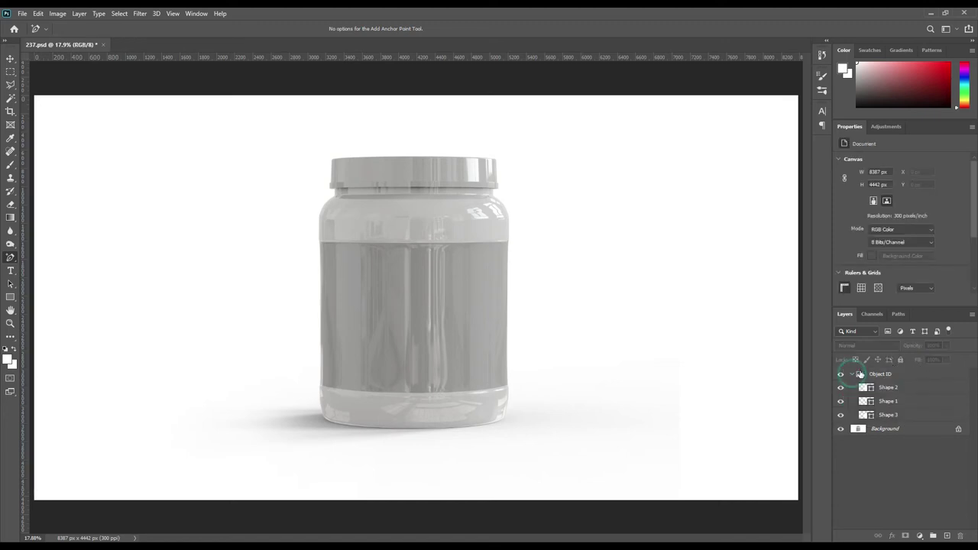
{"action": "left_click", "coordinate": [871, 389], "text": "ctrl"}
Add an orange Solid Color fill layer above the Background layer.
{"action": "left_click", "coordinate": [852, 374]}
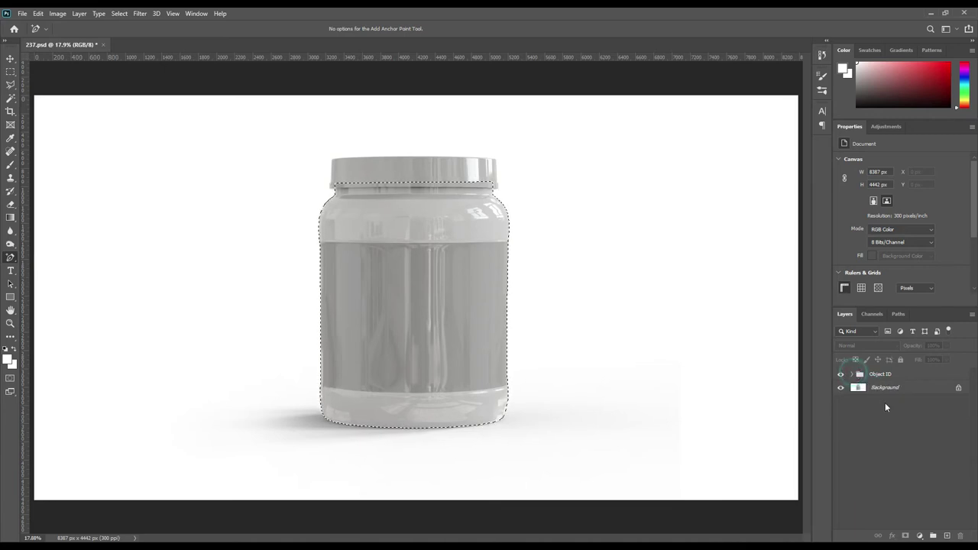
{"action": "left_click", "coordinate": [890, 388]}
{"action": "left_click", "coordinate": [920, 536]}
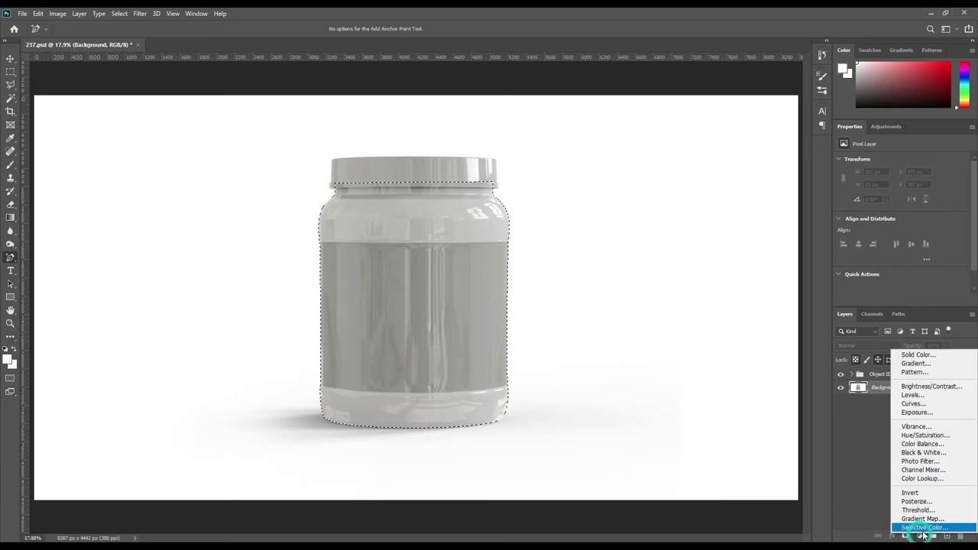
{"action": "left_click", "coordinate": [916, 355]}
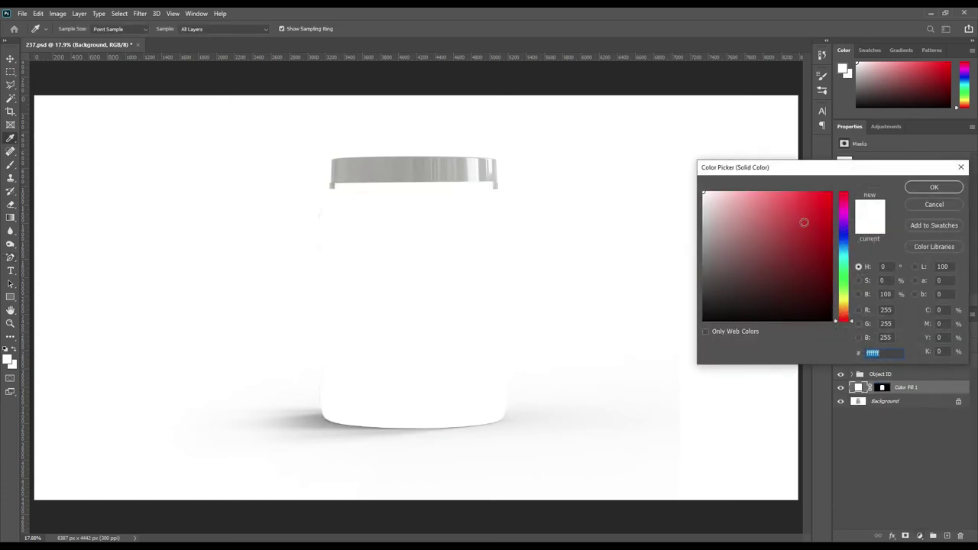
{"action": "type", "text": "ff0000"}
{"action": "left_click_drag", "start_coordinate": [841, 315], "coordinate": [841, 307]}
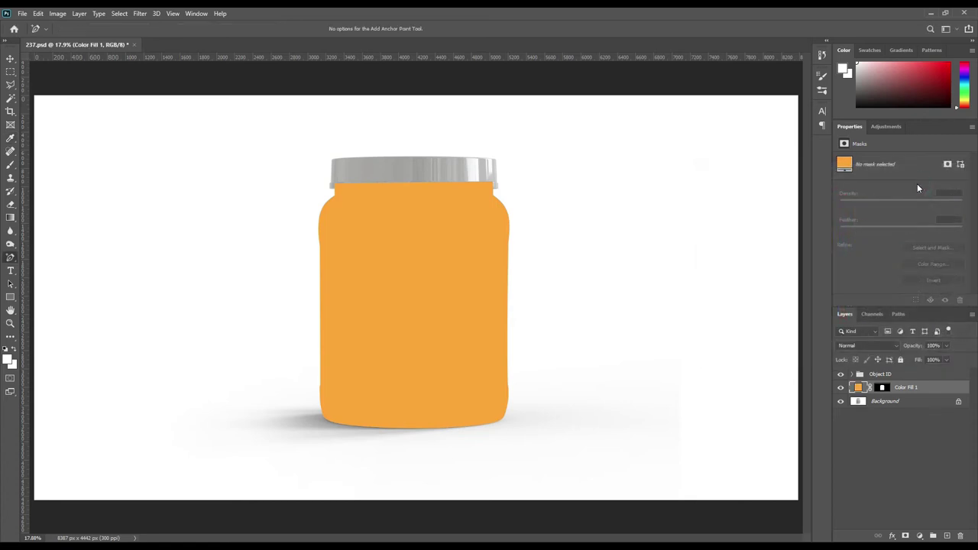
Target the Color Fill 1 layer mask with the Brush and bring up the foreground colour.
{"action": "left_click", "coordinate": [852, 374]}
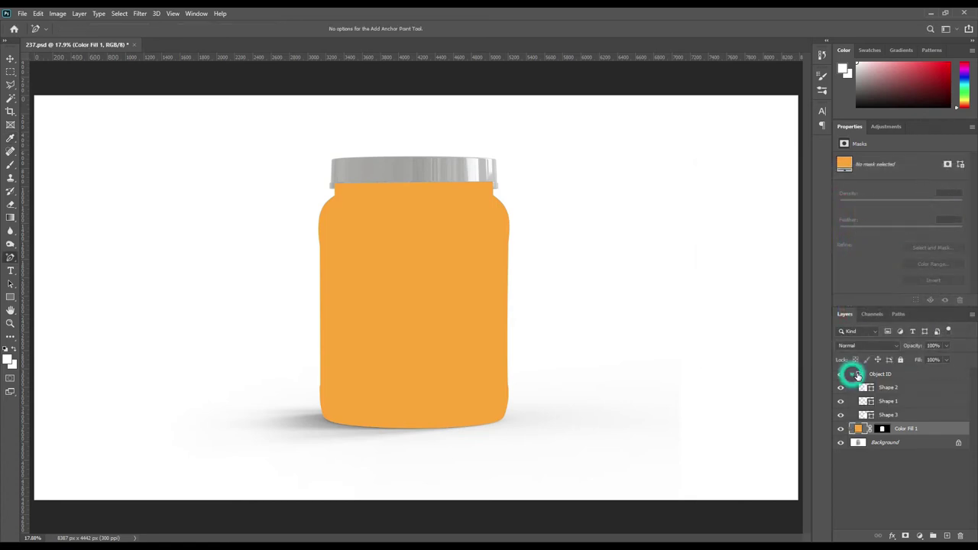
{"action": "left_click", "coordinate": [883, 429]}
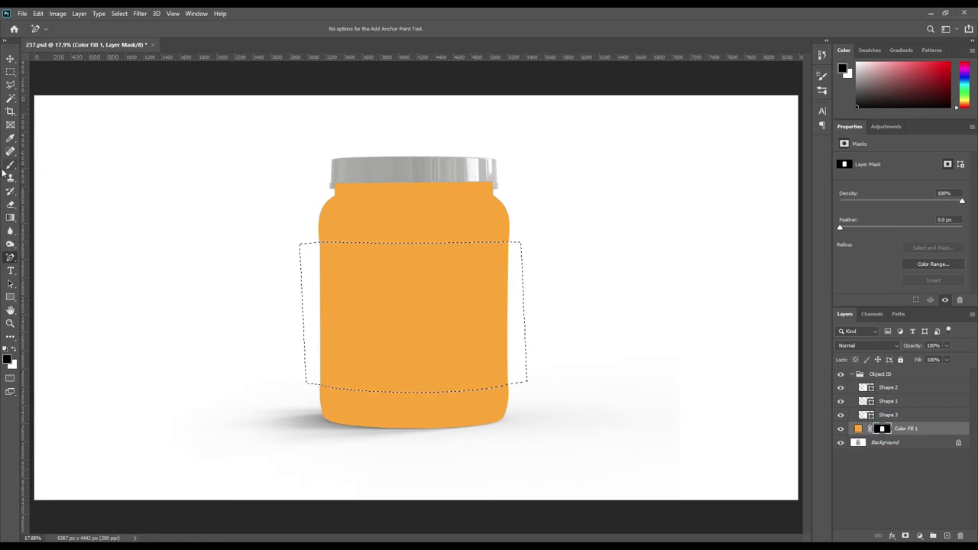
{"action": "left_click", "coordinate": [11, 166]}
{"action": "left_click", "coordinate": [9, 362]}
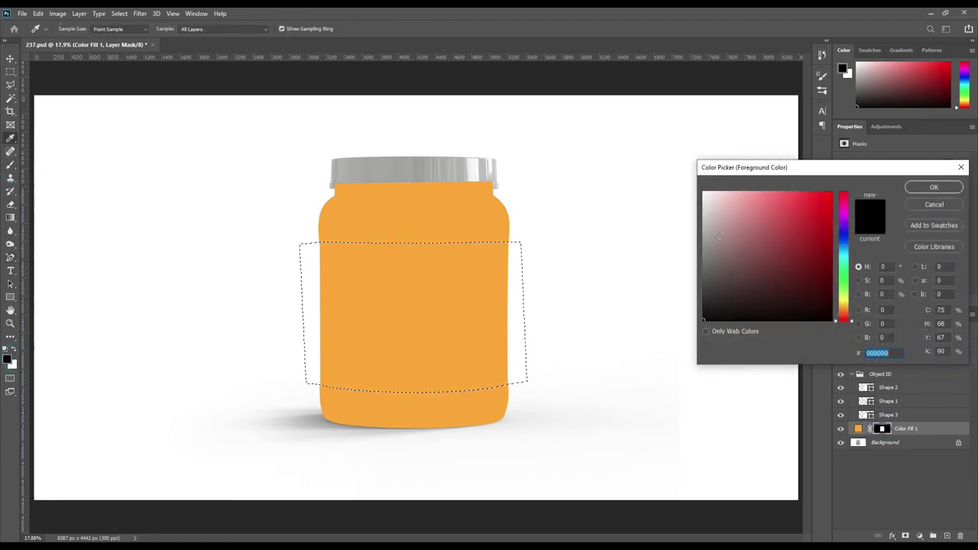
Paint black on the Color Fill 1 mask to hide the orange across the label band.
{"action": "left_click", "coordinate": [933, 186]}
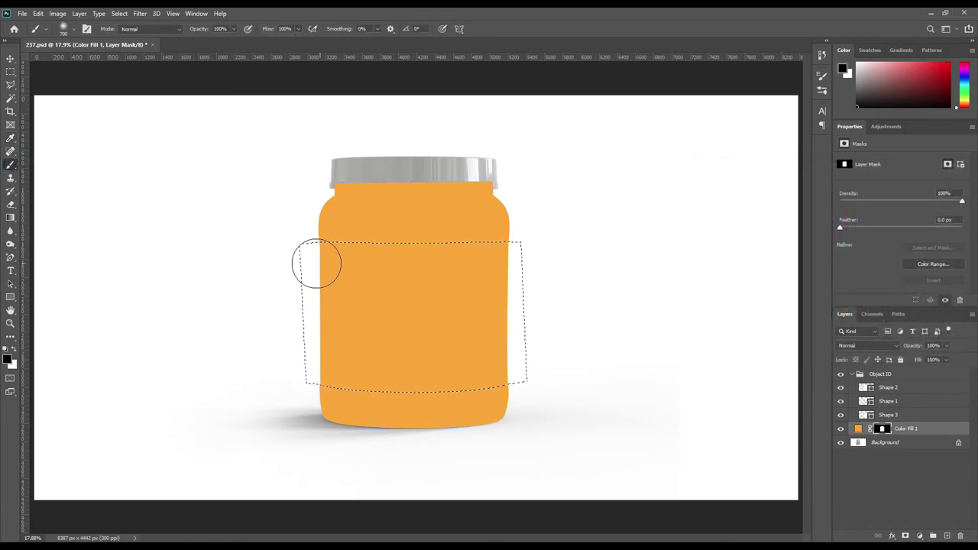
{"action": "left_click_drag", "start_coordinate": [314, 260], "coordinate": [498, 236]}
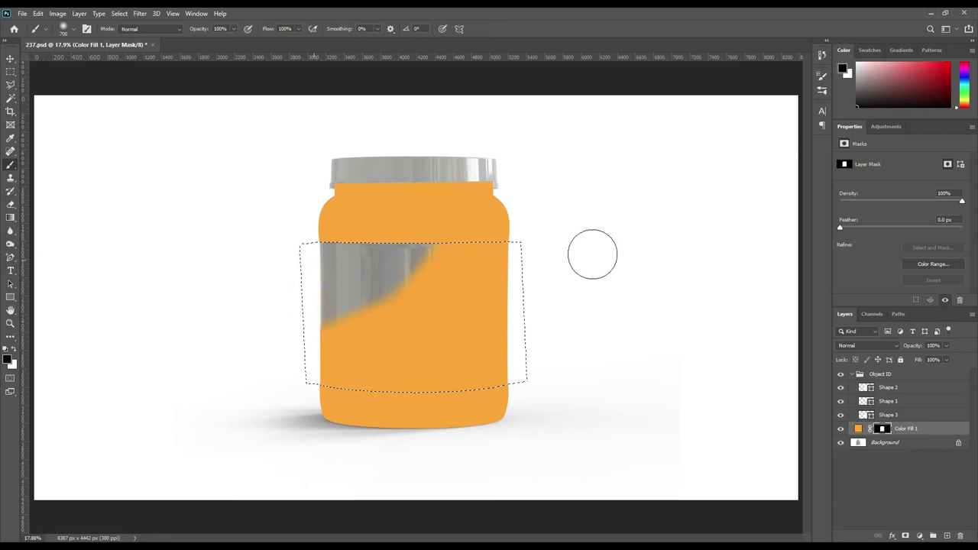
{"action": "left_click", "coordinate": [502, 259]}
{"action": "mouse_move", "coordinate": [503, 349]}
{"action": "left_mouse_down"}
{"action": "mouse_move", "coordinate": [328, 384]}
{"action": "mouse_move", "coordinate": [224, 382]}
{"action": "left_mouse_up"}
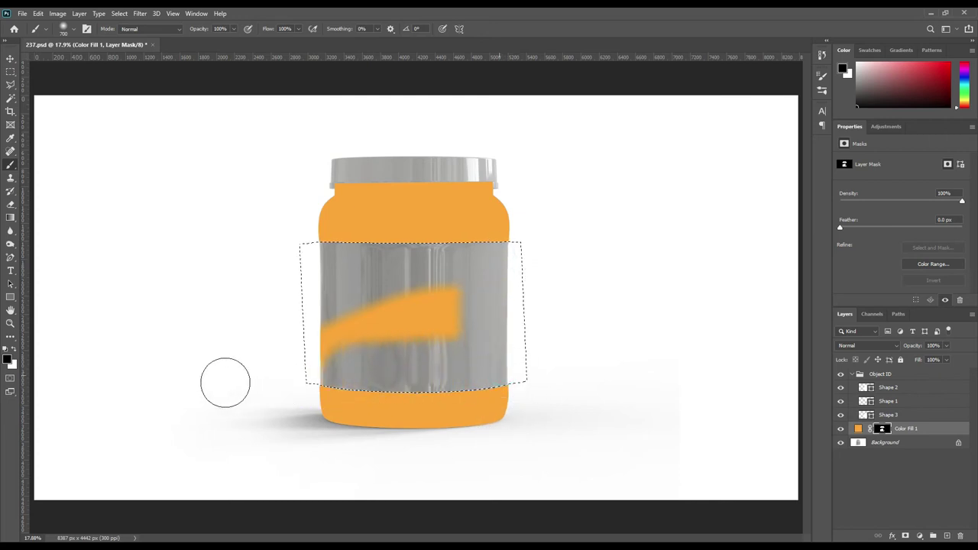
{"action": "mouse_move", "coordinate": [310, 354]}
{"action": "left_mouse_down"}
{"action": "mouse_move", "coordinate": [345, 328]}
{"action": "mouse_move", "coordinate": [494, 299]}
{"action": "mouse_move", "coordinate": [585, 301]}
{"action": "left_mouse_up"}
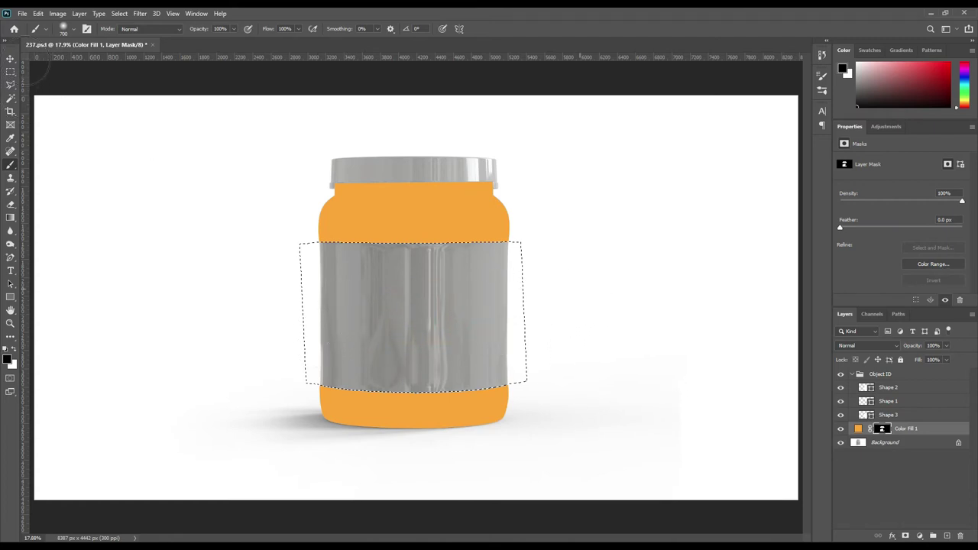
{"action": "left_click", "coordinate": [10, 58]}
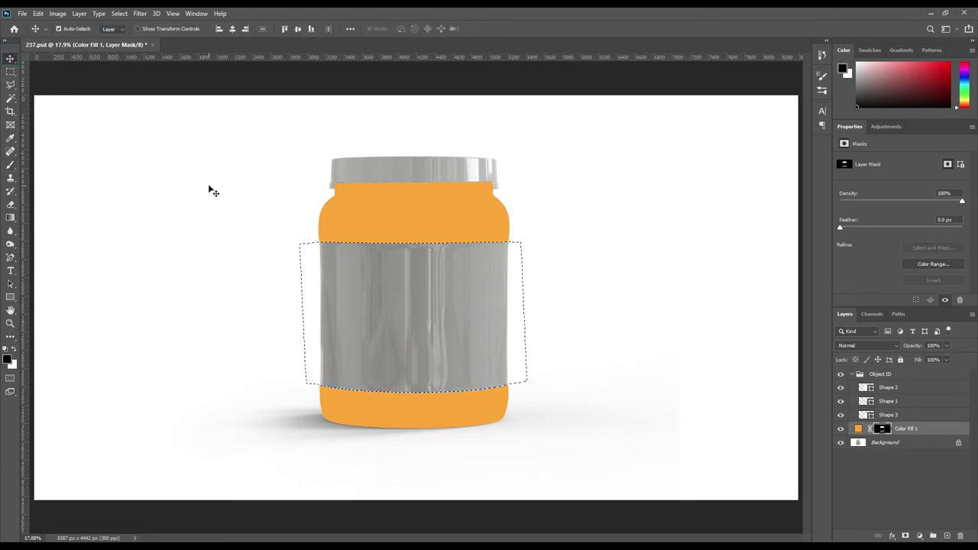
Paint the orange fill out of the lid area on the Color Fill 1 mask.
{"action": "key", "text": "ctrl+d"}
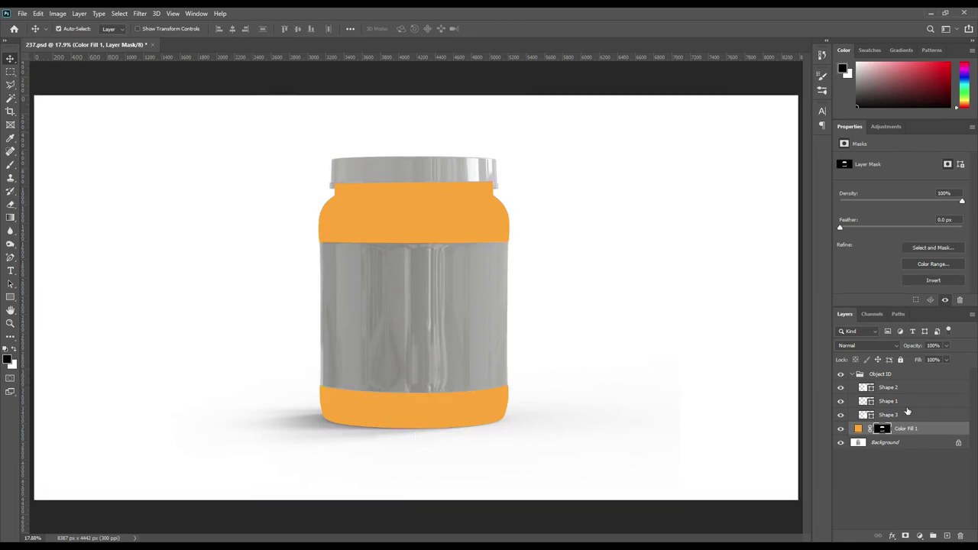
{"action": "left_click", "coordinate": [897, 415]}
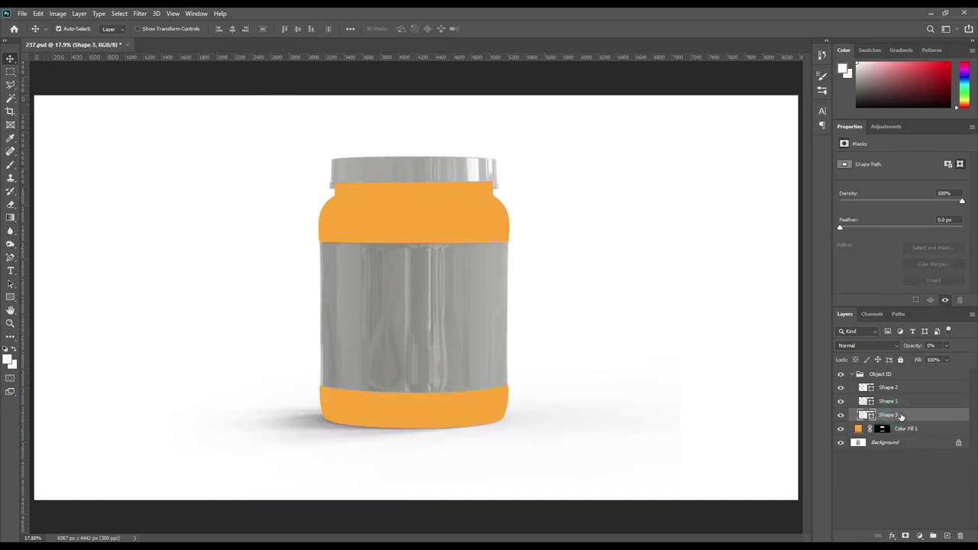
{"action": "left_click", "coordinate": [871, 402], "text": "ctrl"}
{"action": "left_click", "coordinate": [883, 429]}
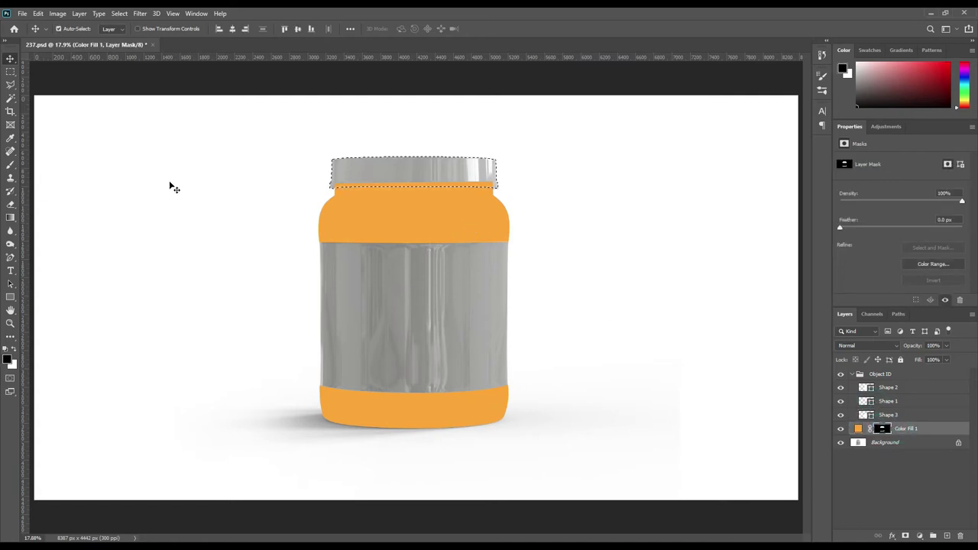
{"action": "left_click", "coordinate": [11, 164]}
{"action": "left_click_drag", "start_coordinate": [302, 177], "coordinate": [561, 189]}
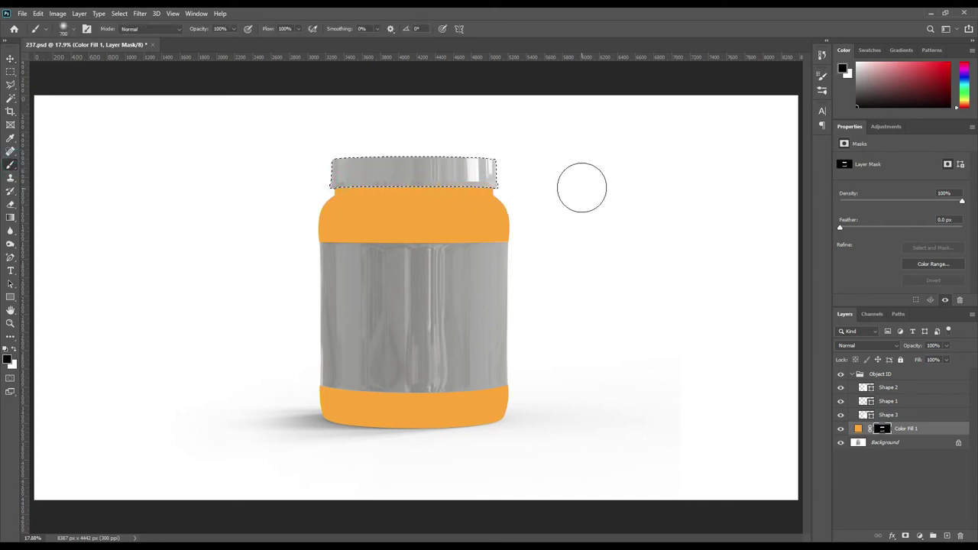
{"action": "key", "text": "ctrl+d"}
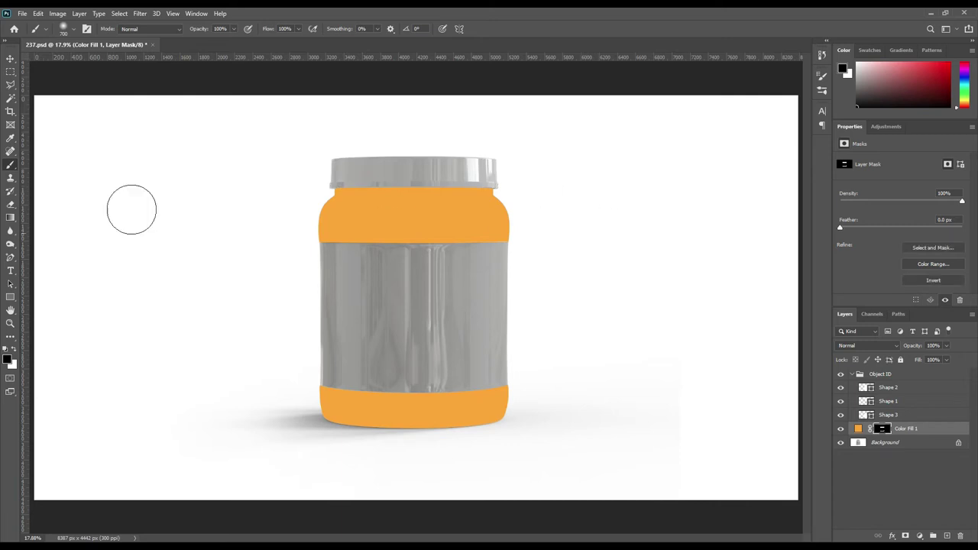
{"action": "left_click", "coordinate": [13, 59]}
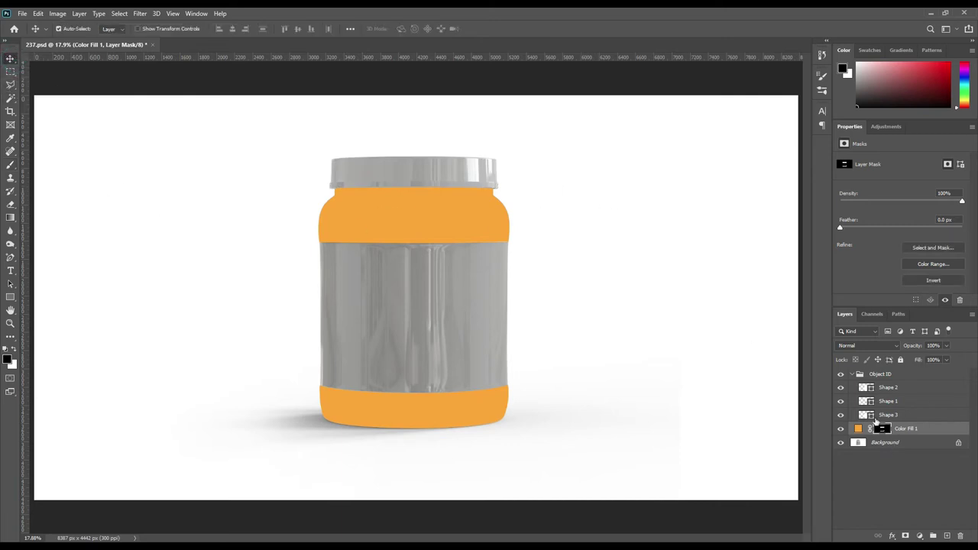
Add a near-black (#202020) Solid Color fill layer for the lid selection.
{"action": "left_click", "coordinate": [870, 415], "text": "ctrl"}
{"action": "left_click", "coordinate": [871, 401], "text": "ctrl"}
{"action": "left_click", "coordinate": [905, 431]}
{"action": "left_click", "coordinate": [919, 538]}
{"action": "left_click", "coordinate": [919, 359]}
{"action": "left_click", "coordinate": [727, 248]}
{"action": "left_click_drag", "start_coordinate": [697, 276], "coordinate": [684, 303]}
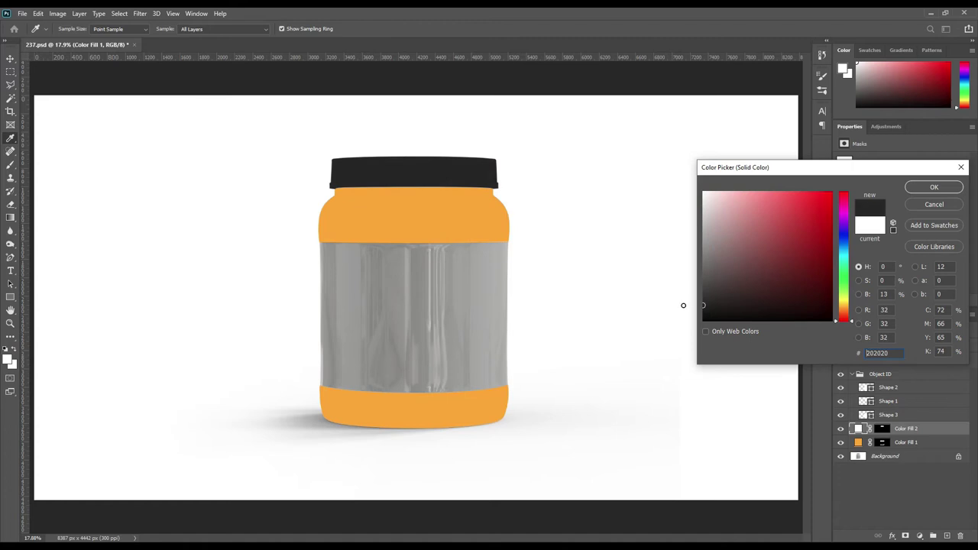
{"action": "left_click", "coordinate": [933, 187]}
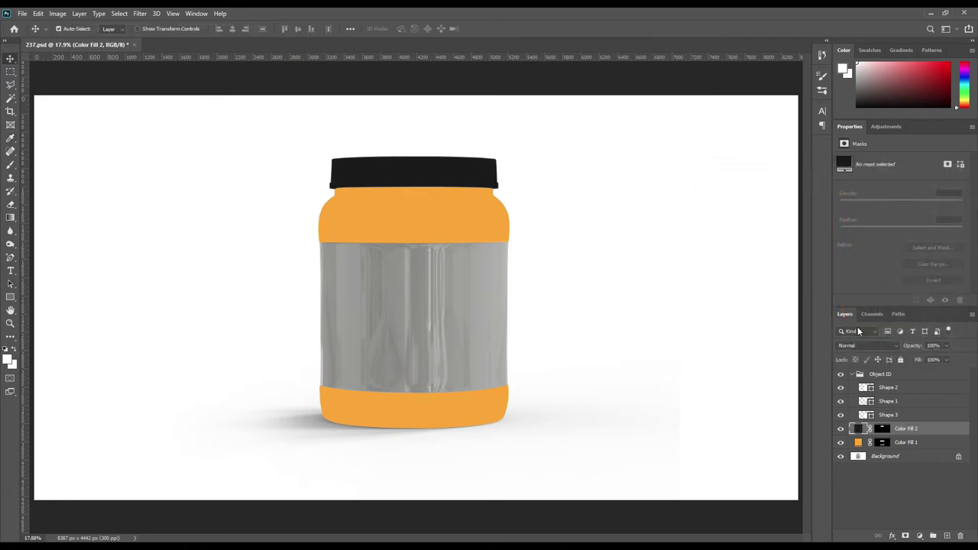
{"action": "left_click", "coordinate": [877, 505]}
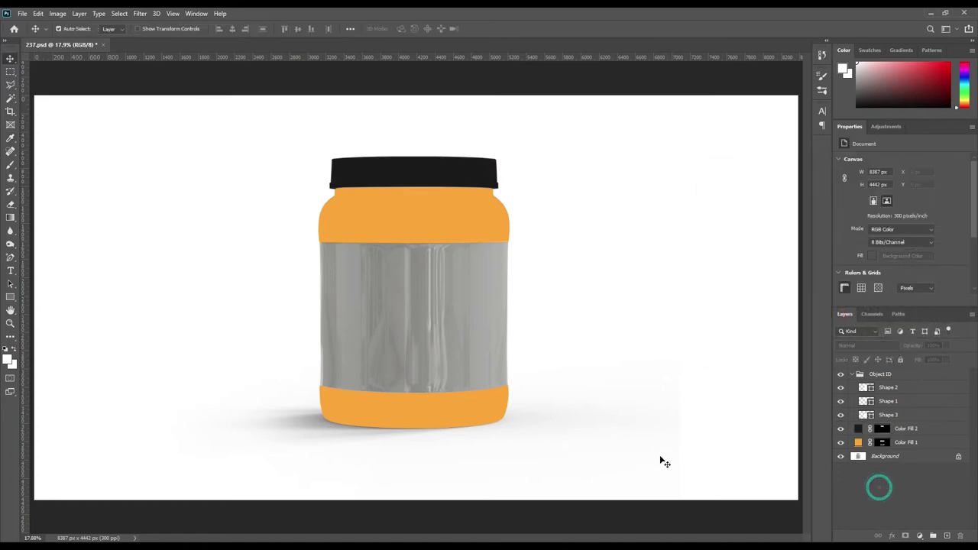
Draw a rectangle across the middle band, move it outside Object ID, and convert it to a smart object.
{"action": "left_click", "coordinate": [13, 296]}
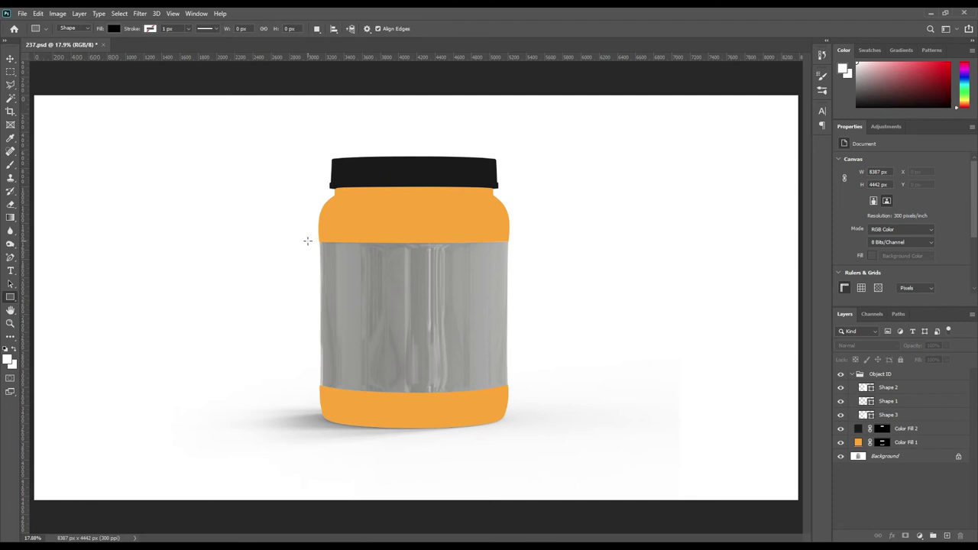
{"action": "mouse_move", "coordinate": [299, 241]}
{"action": "left_mouse_down"}
{"action": "mouse_move", "coordinate": [553, 382]}
{"action": "mouse_move", "coordinate": [544, 386]}
{"action": "left_mouse_up"}
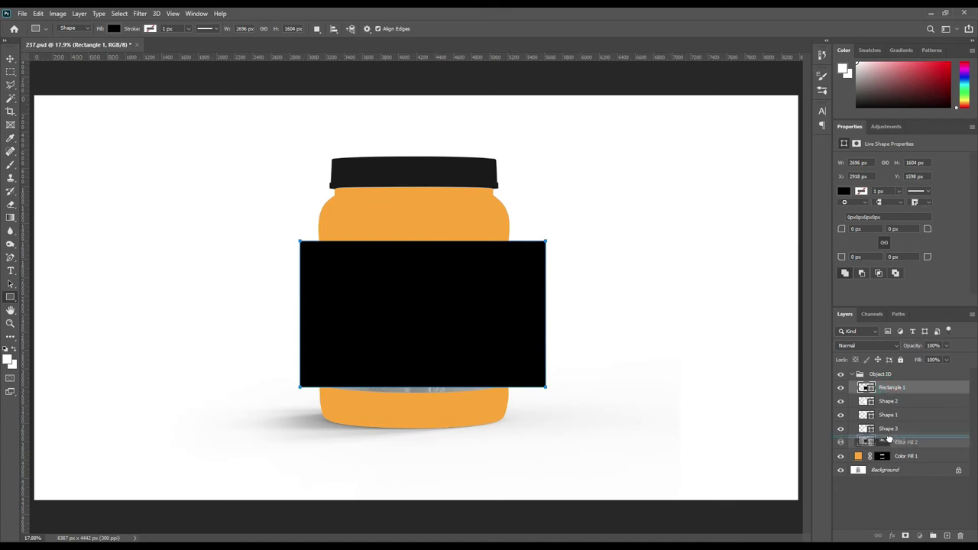
{"action": "left_click_drag", "start_coordinate": [892, 389], "coordinate": [893, 441]}
{"action": "left_click", "coordinate": [850, 374]}
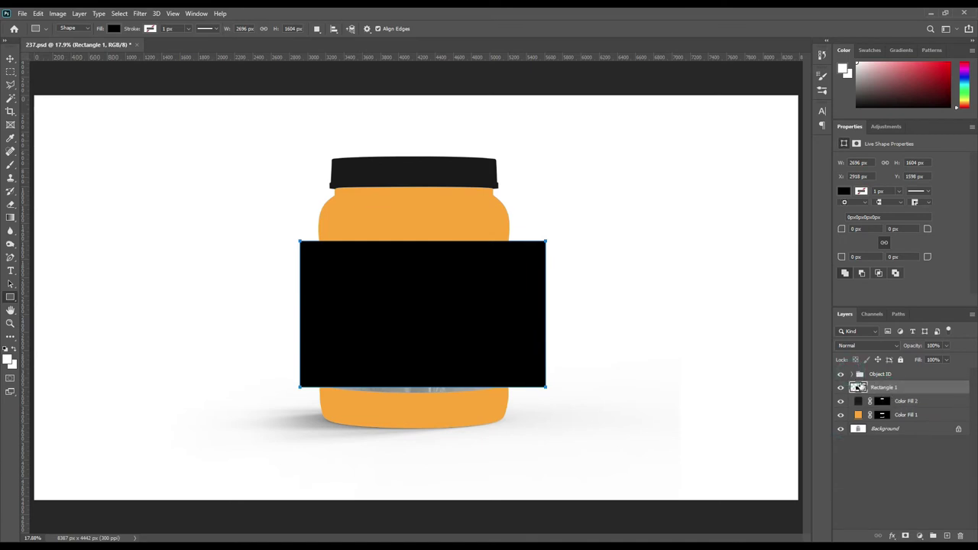
{"action": "right_click", "coordinate": [892, 390]}
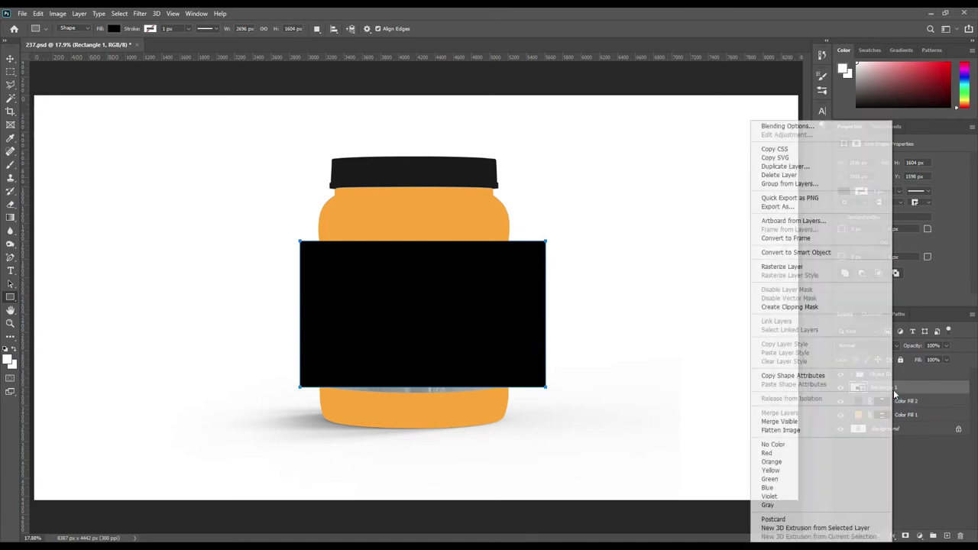
{"action": "left_click", "coordinate": [819, 253]}
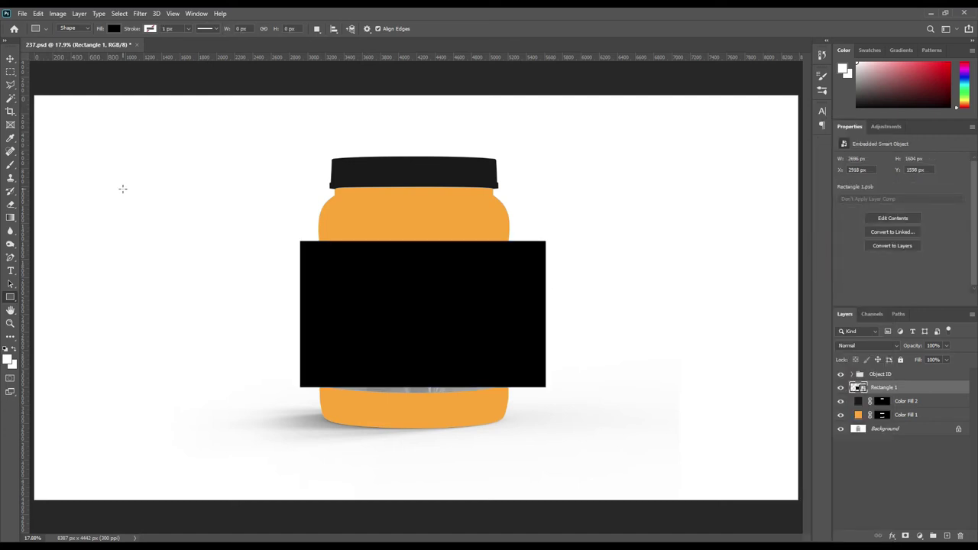
Hide Object ID, shift Rectangle 1 slightly left, set 52% opacity, and narrow it toward the jar's width.
{"action": "left_click", "coordinate": [10, 58]}
{"action": "left_click_drag", "start_coordinate": [436, 287], "coordinate": [424, 288]}
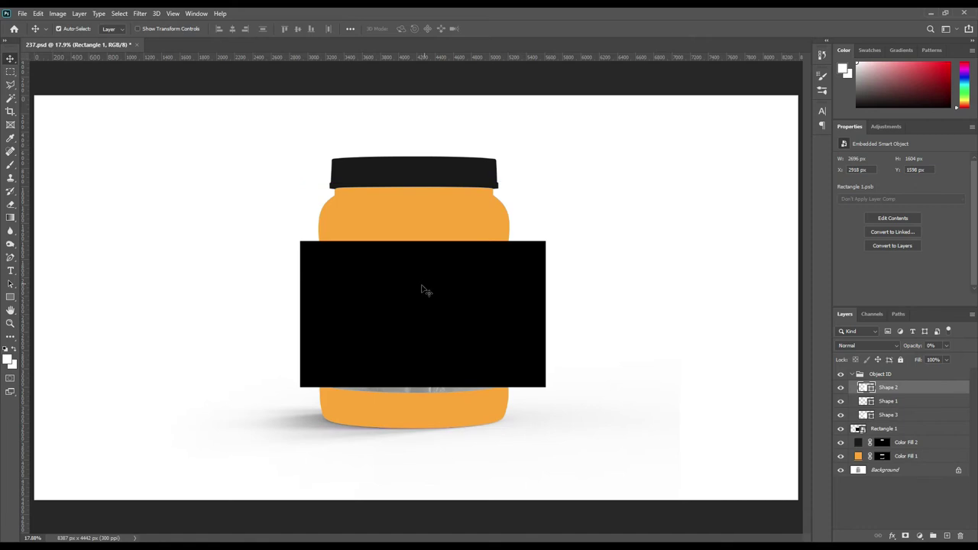
{"action": "left_click", "coordinate": [854, 374]}
{"action": "left_click", "coordinate": [840, 373]}
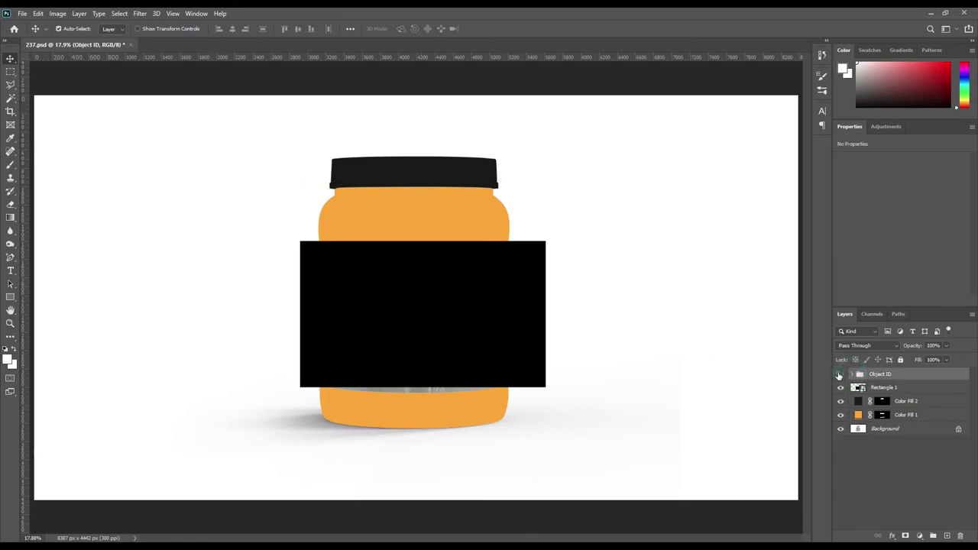
{"action": "left_click", "coordinate": [475, 294]}
{"action": "left_click_drag", "start_coordinate": [475, 294], "coordinate": [464, 296]}
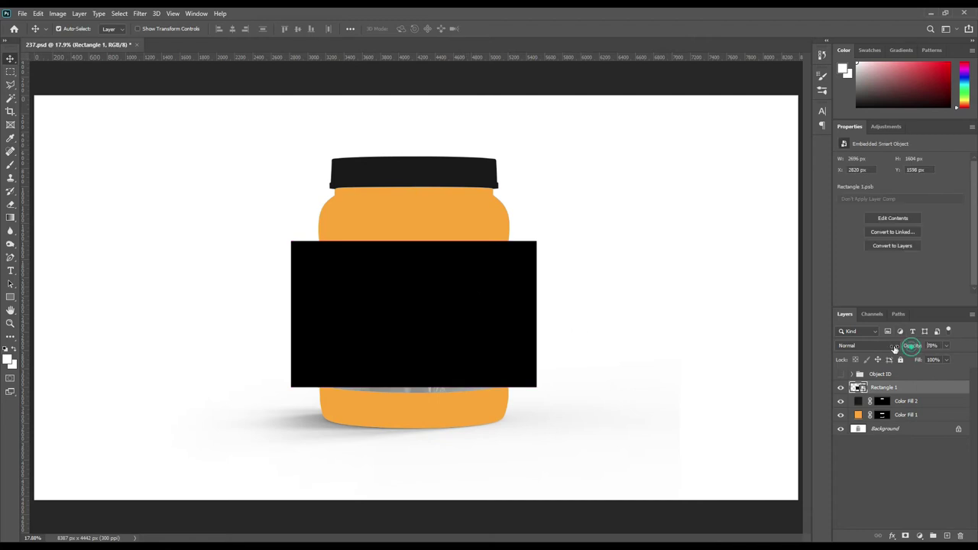
{"action": "left_click_drag", "start_coordinate": [907, 348], "coordinate": [897, 345]}
{"action": "key", "text": "ctrl+t"}
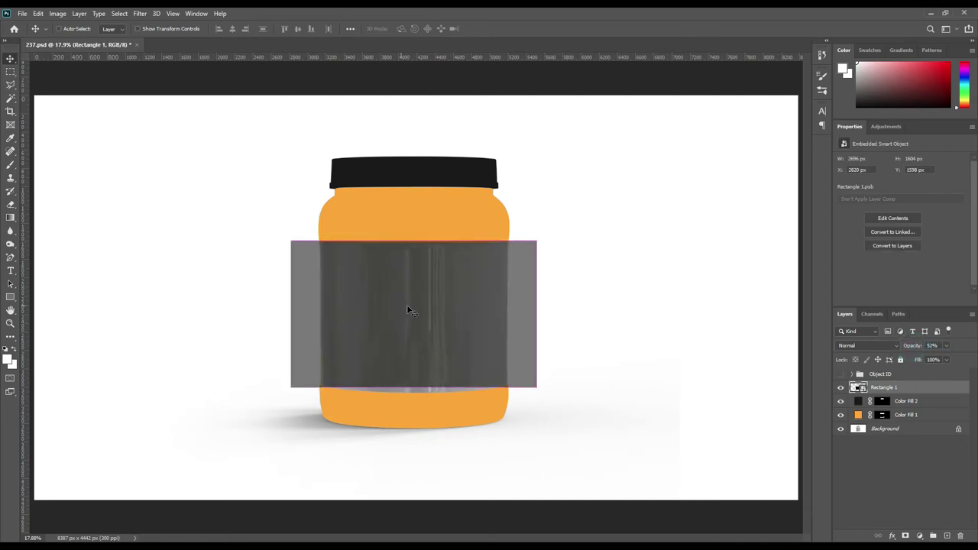
{"action": "left_click_drag", "start_coordinate": [537, 313], "coordinate": [514, 312]}
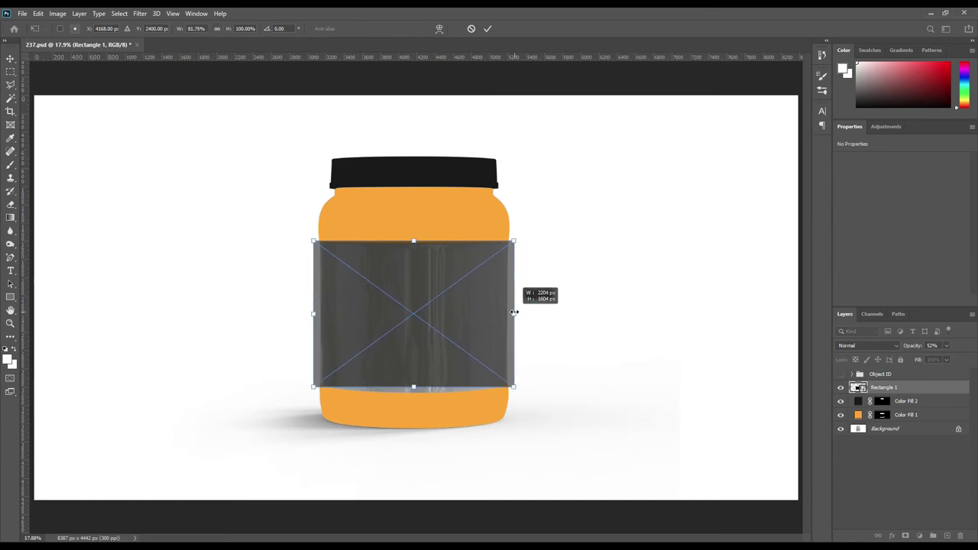
Warp the label rectangle with the Arch preset into a slight curve.
{"action": "right_click", "coordinate": [429, 275]}
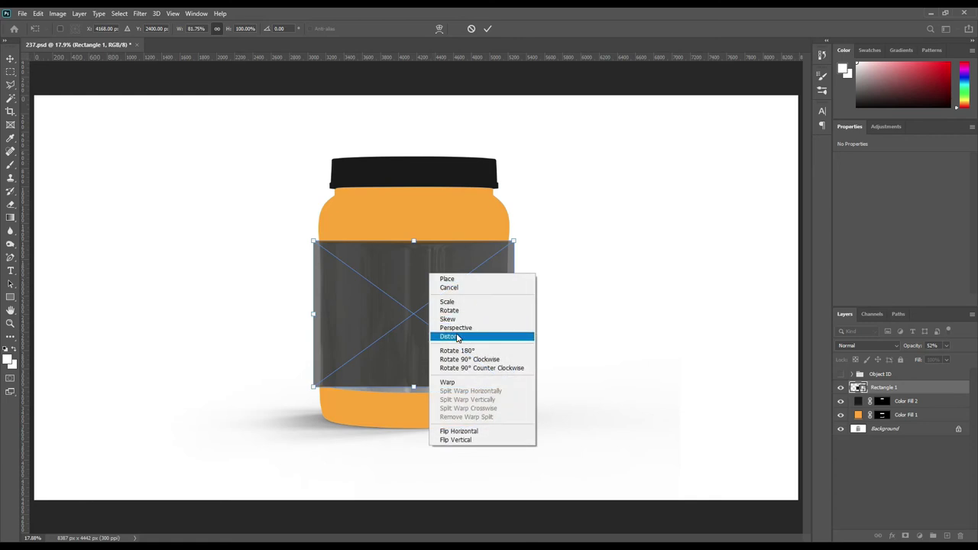
{"action": "left_click", "coordinate": [453, 385]}
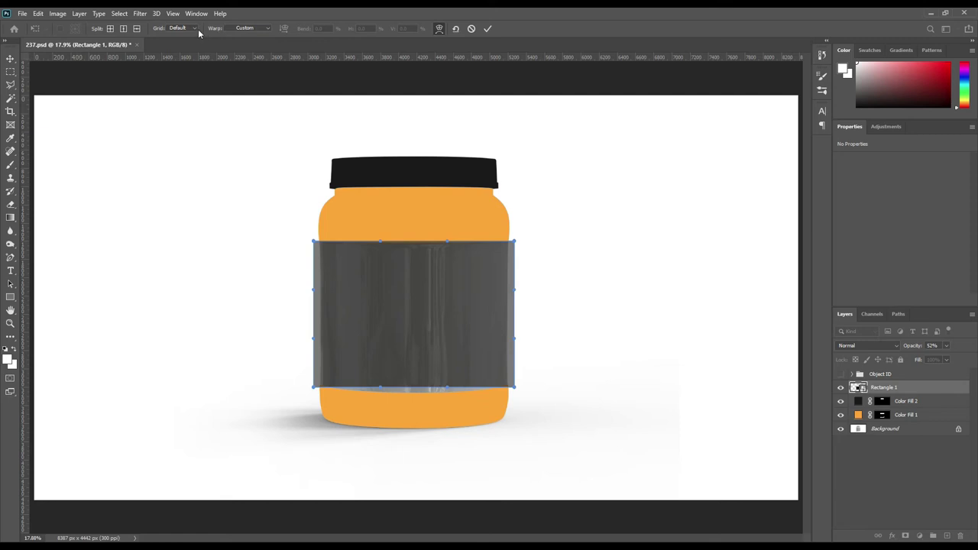
{"action": "left_click", "coordinate": [241, 29]}
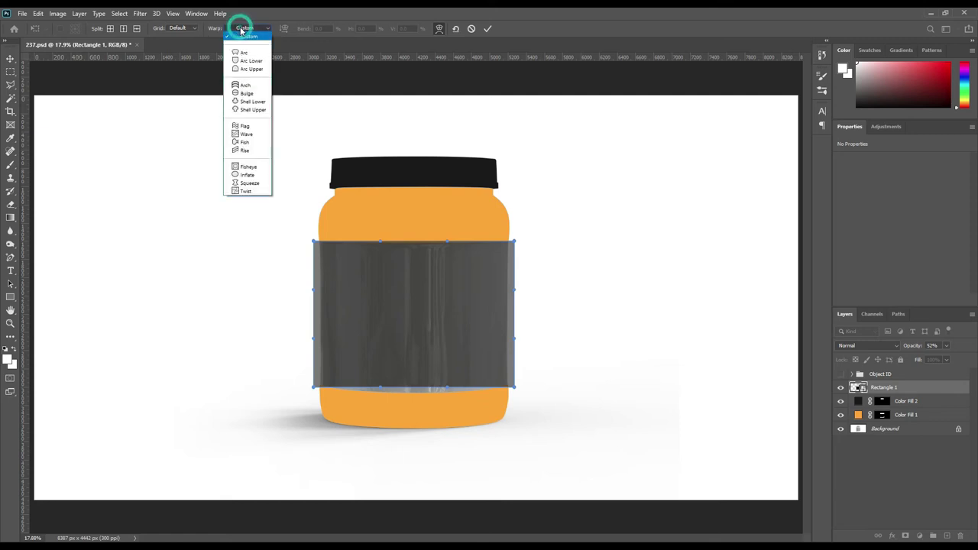
{"action": "left_click", "coordinate": [251, 86]}
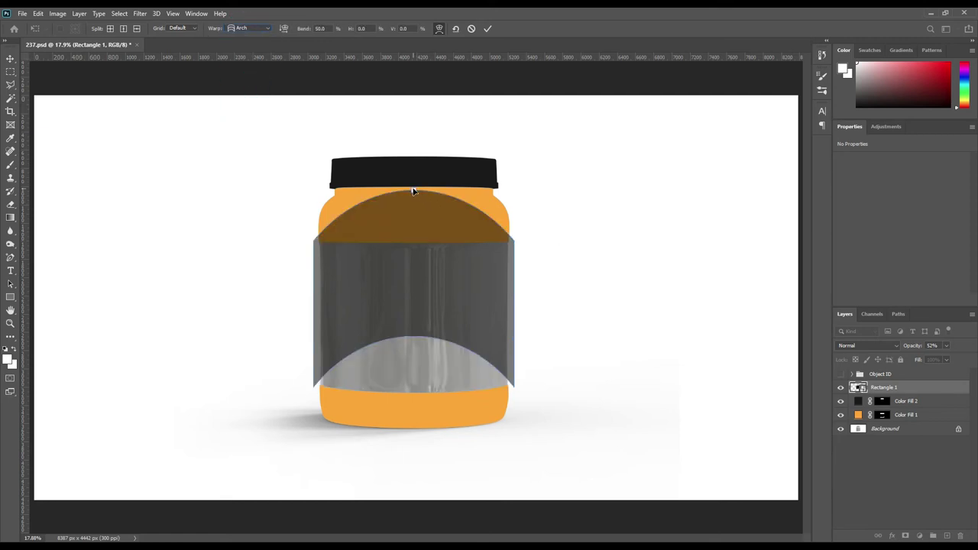
{"action": "left_click_drag", "start_coordinate": [412, 191], "coordinate": [416, 249]}
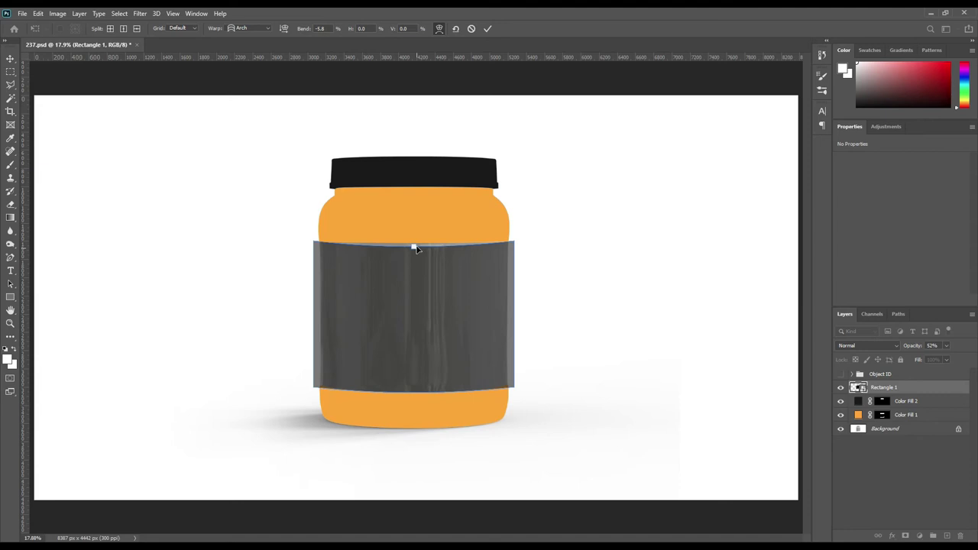
{"action": "key", "text": "ctrl+z"}
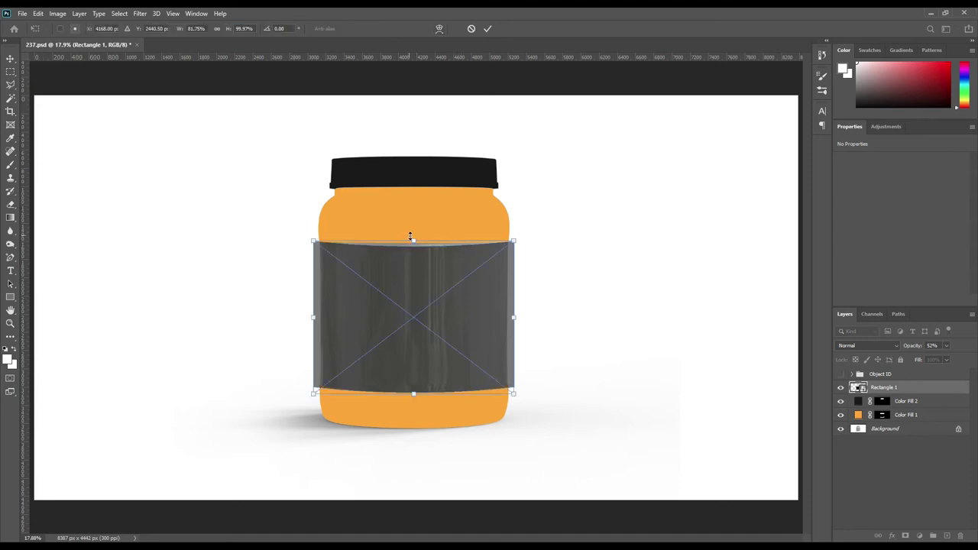
Resize and nudge the label to fit the jar's label band, then commit at 2202 × 1742 px.
{"action": "left_click_drag", "start_coordinate": [412, 238], "coordinate": [413, 231]}
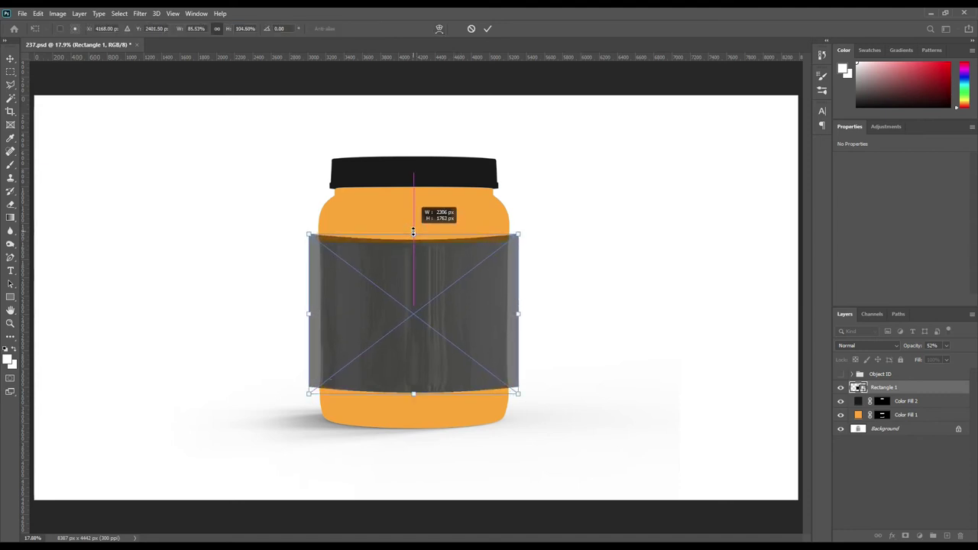
{"action": "key", "text": "Down"}
{"action": "key", "text": "Down"}
{"action": "key", "text": "Down"}
{"action": "key", "text": "Down"}
{"action": "key", "text": "Down"}
{"action": "key", "text": "Down"}
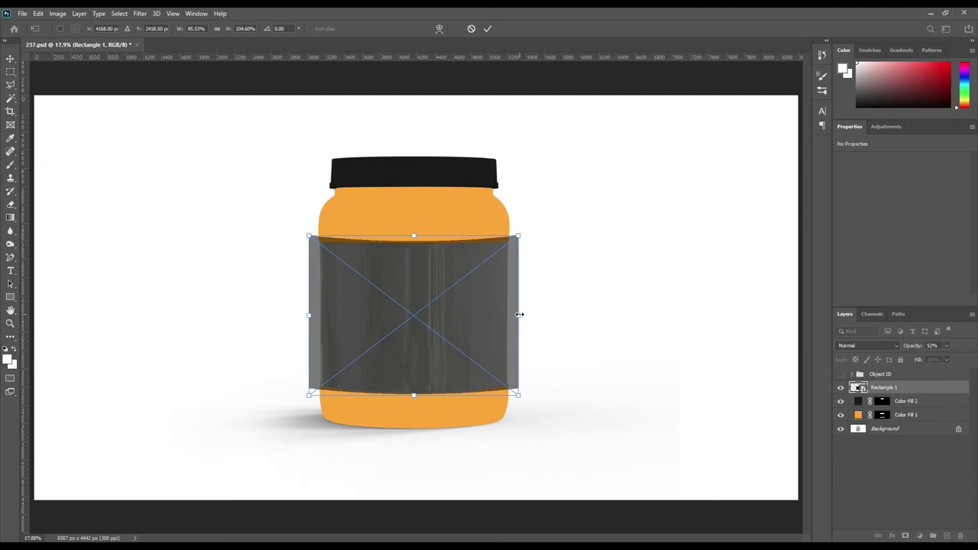
{"action": "left_click_drag", "start_coordinate": [519, 314], "coordinate": [511, 313]}
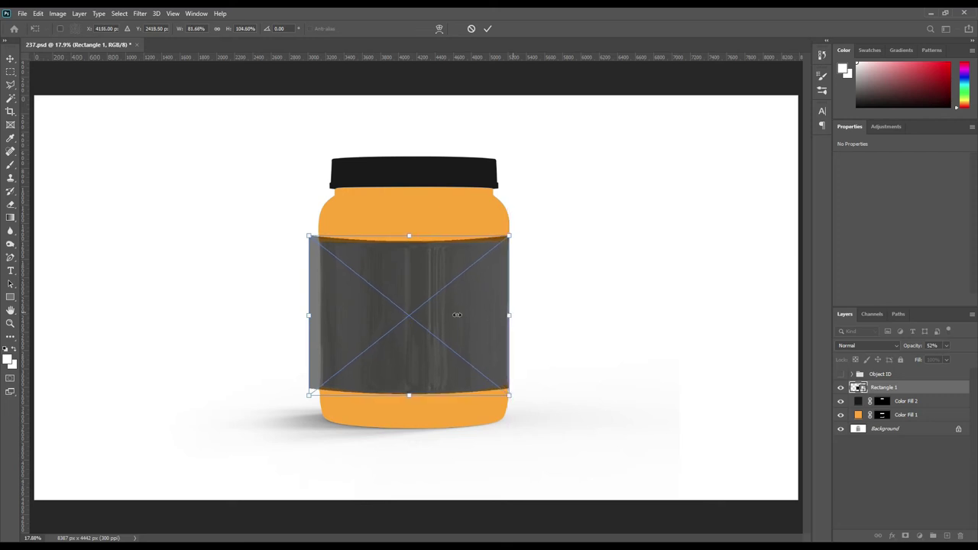
{"action": "left_click_drag", "start_coordinate": [442, 279], "coordinate": [445, 279]}
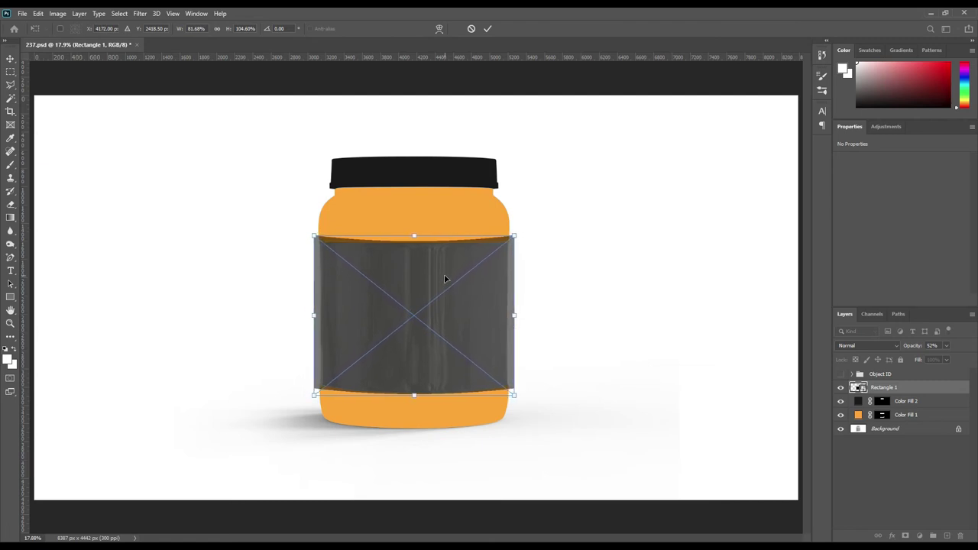
{"action": "left_click", "coordinate": [487, 28]}
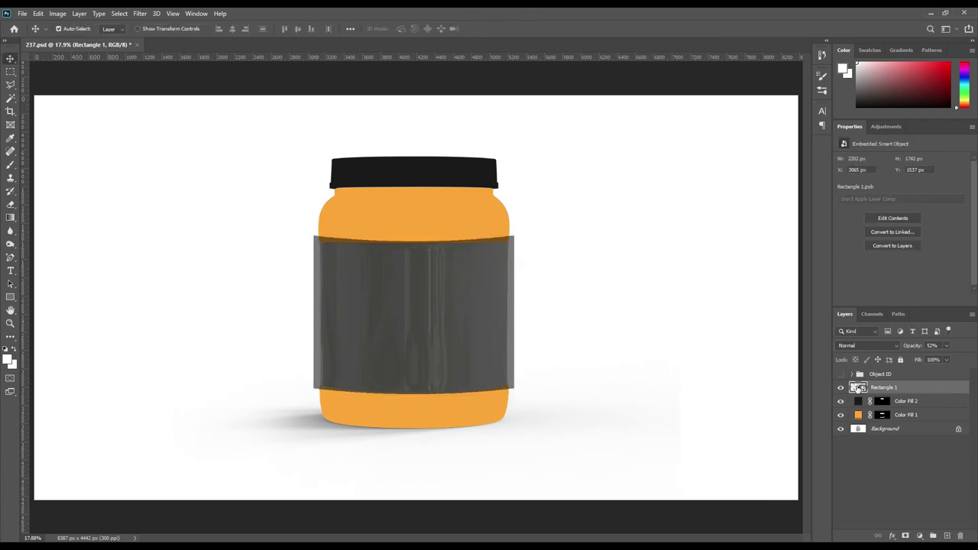
Load the Shape 3 label-band outline and add it as a layer mask on Rectangle 1.
{"action": "left_click", "coordinate": [852, 375]}
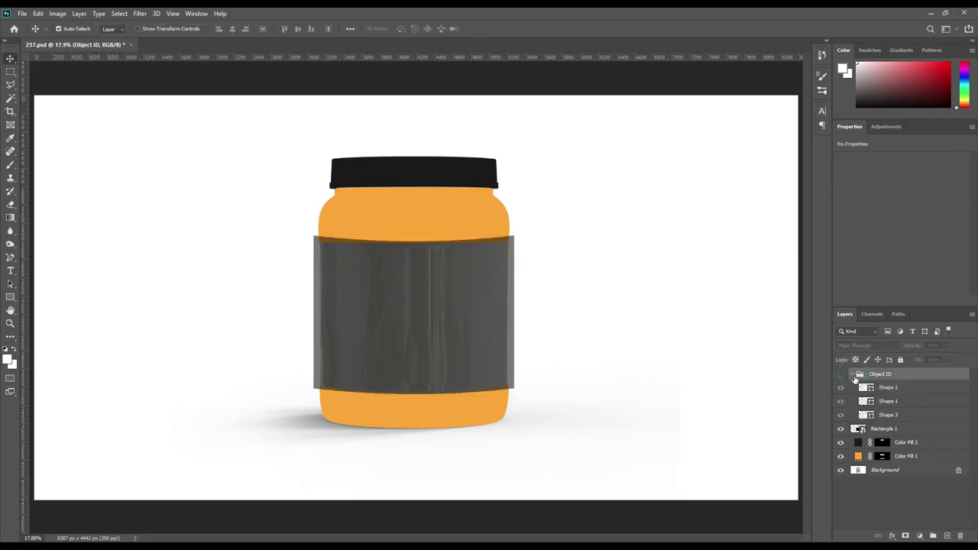
{"action": "left_click", "coordinate": [870, 389], "text": "ctrl"}
{"action": "left_click", "coordinate": [871, 402], "text": "ctrl"}
{"action": "left_click", "coordinate": [866, 414], "text": "ctrl"}
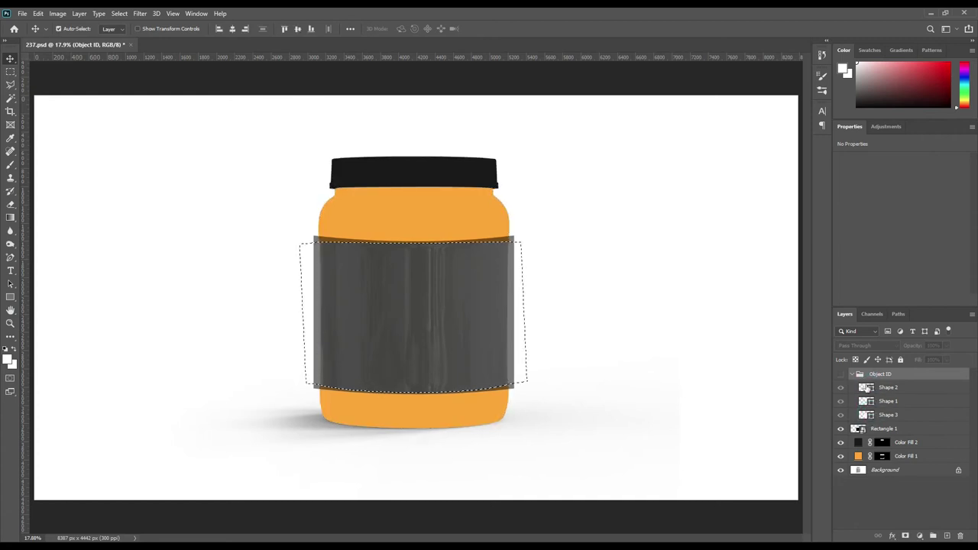
{"action": "left_click", "coordinate": [854, 375]}
{"action": "left_click", "coordinate": [878, 387]}
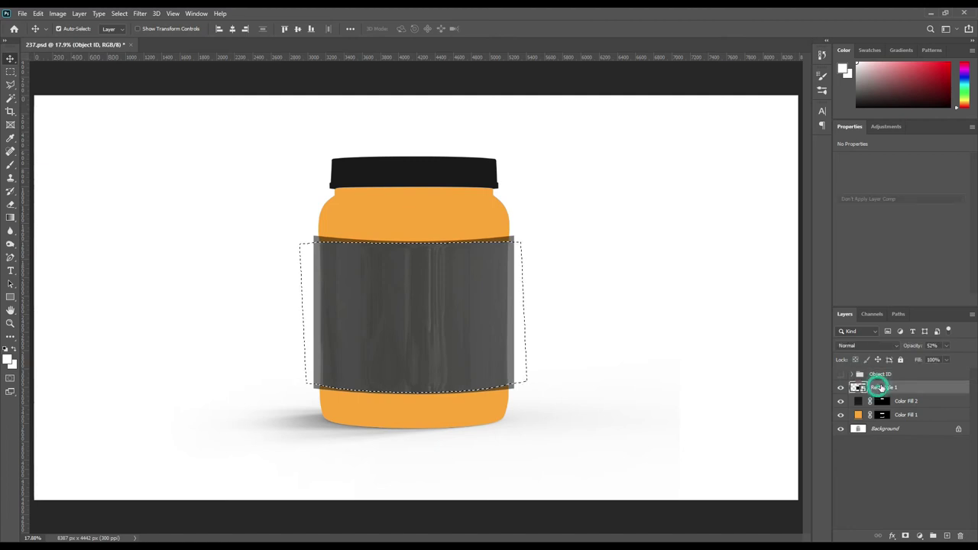
{"action": "left_click", "coordinate": [906, 535]}
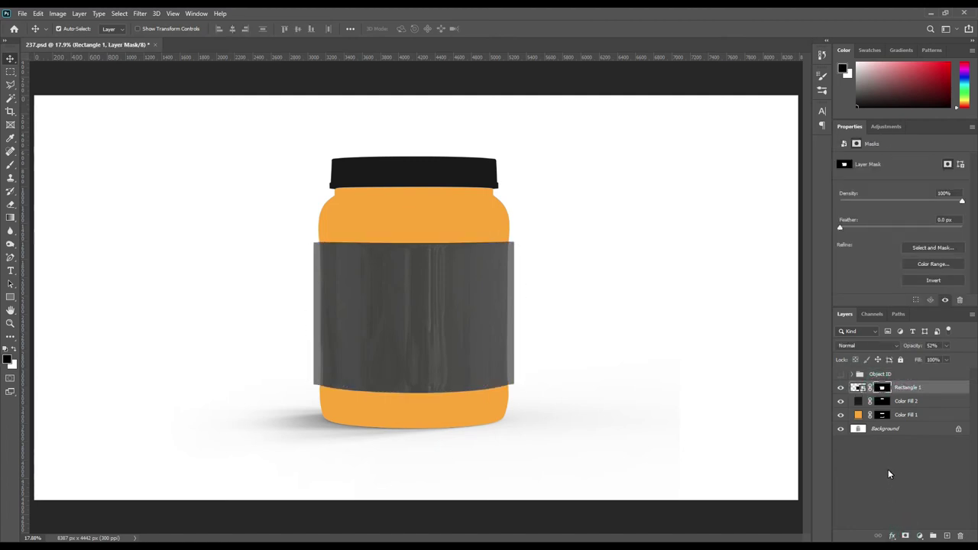
Reload the label outline as a selection from inside the Object ID group.
{"action": "left_click", "coordinate": [883, 416], "text": "ctrl"}
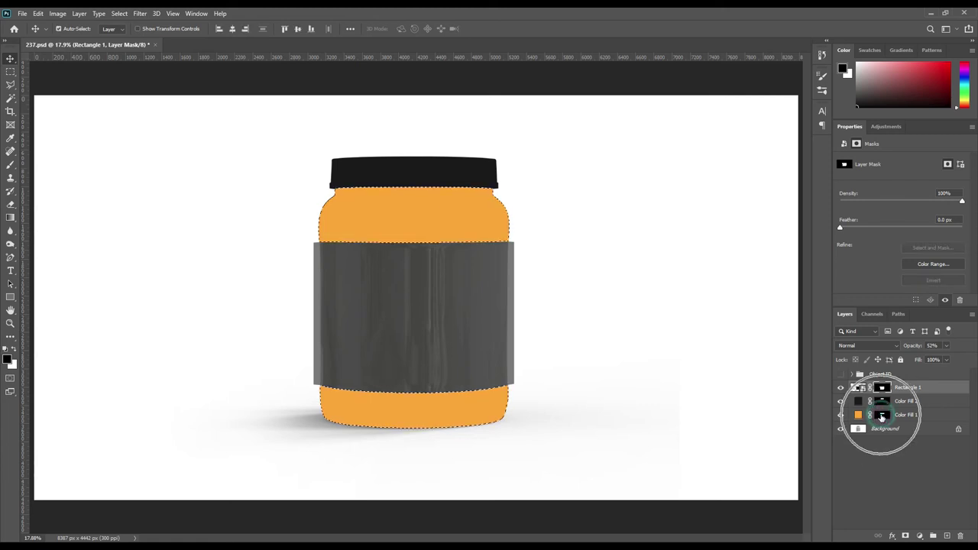
{"action": "left_click", "coordinate": [852, 374]}
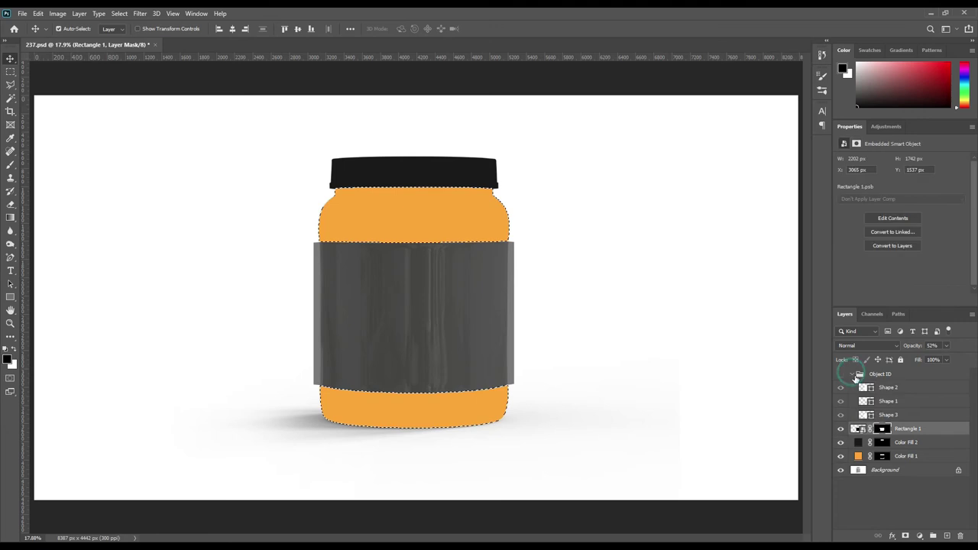
{"action": "left_click", "coordinate": [872, 414], "text": "ctrl"}
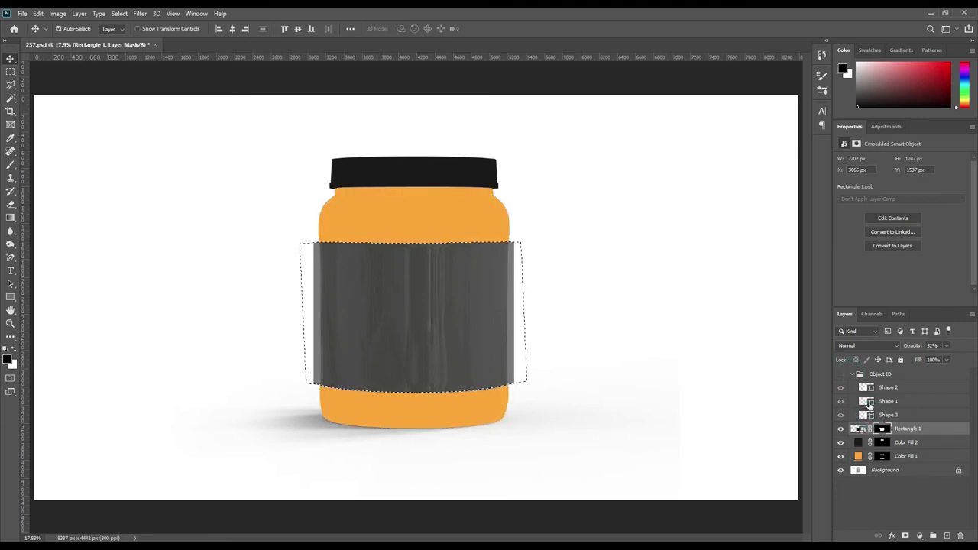
Load the jar body outline and target Rectangle 1's mask with a soft brush.
{"action": "left_click", "coordinate": [872, 401], "text": "ctrl"}
{"action": "left_click", "coordinate": [872, 388], "text": "ctrl"}
{"action": "left_click", "coordinate": [872, 401], "text": "ctrl"}
{"action": "left_click", "coordinate": [852, 375]}
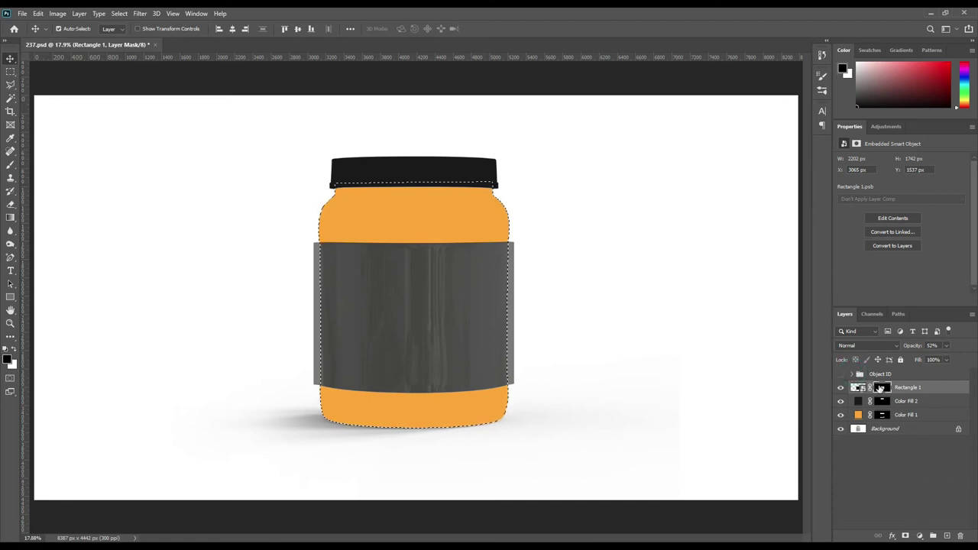
{"action": "left_click", "coordinate": [882, 387]}
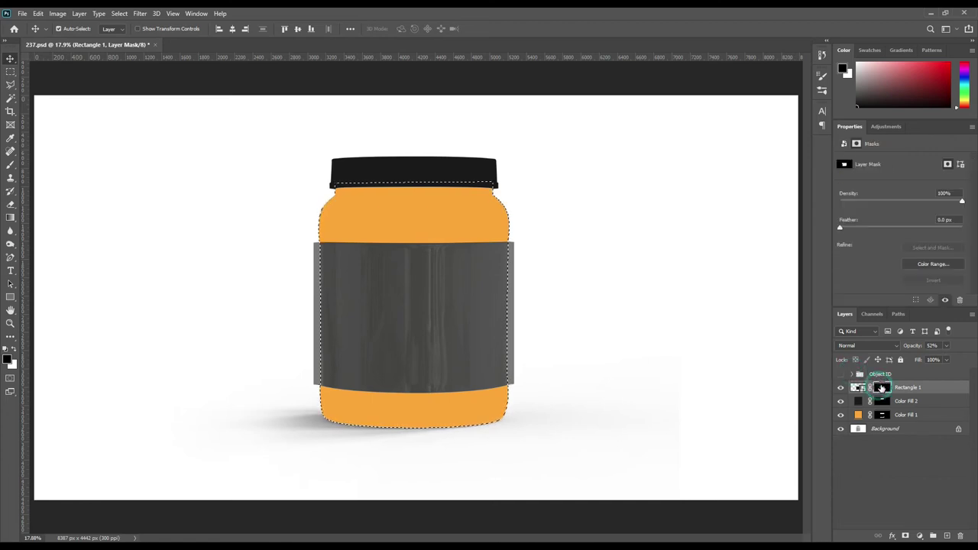
{"action": "left_click", "coordinate": [10, 164]}
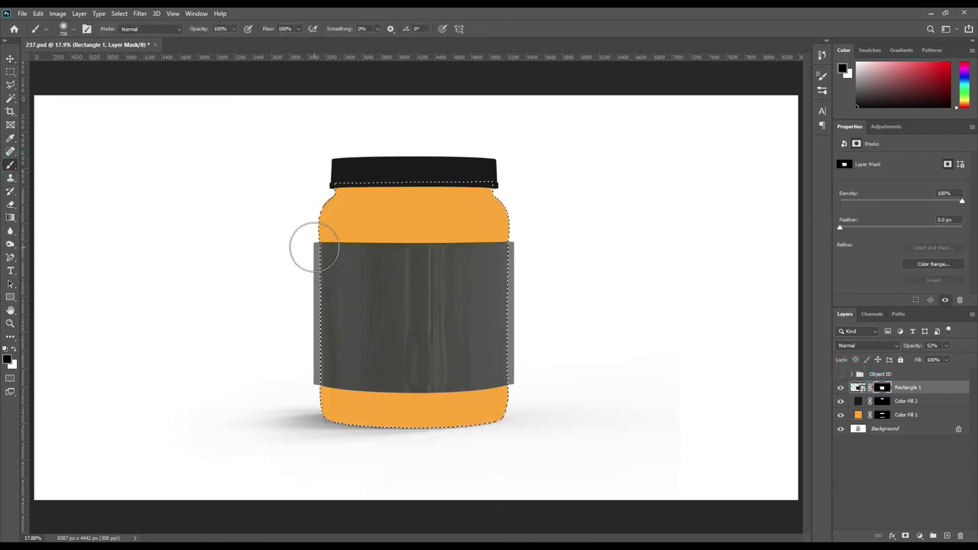
{"action": "left_click_drag", "start_coordinate": [312, 257], "coordinate": [316, 260]}
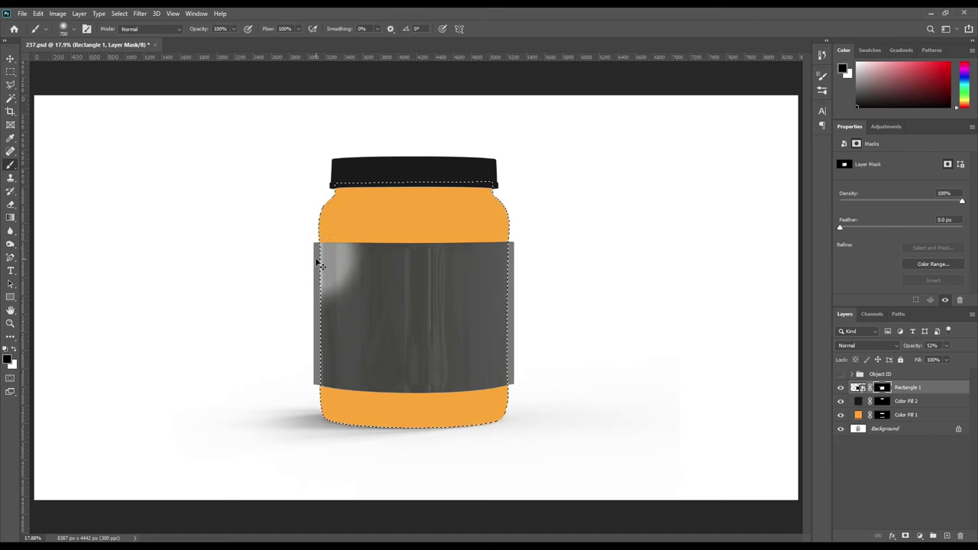
{"action": "key", "text": "ctrl+z"}
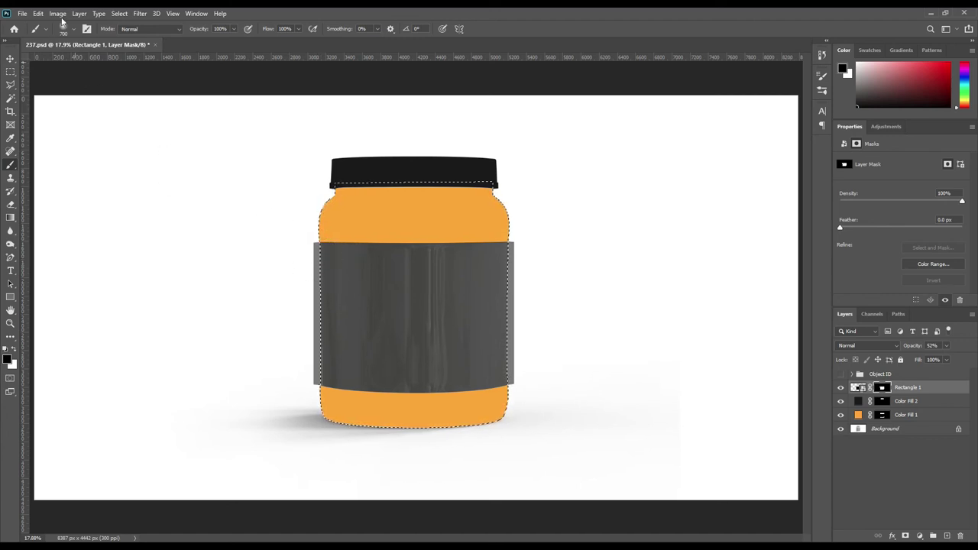
Invert the selection, paint out label edges past the jar's sides, and set opacity to 100%.
{"action": "left_click", "coordinate": [119, 13]}
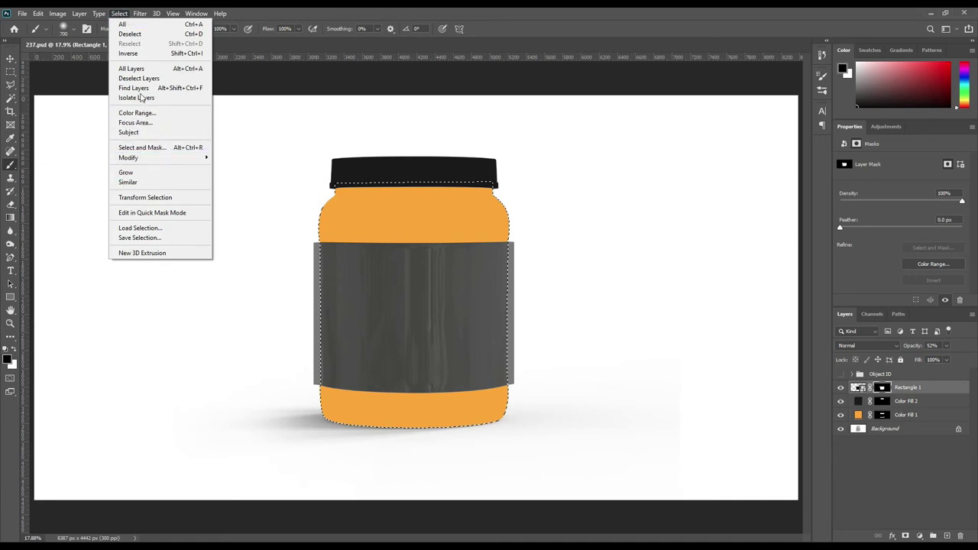
{"action": "left_click", "coordinate": [155, 55]}
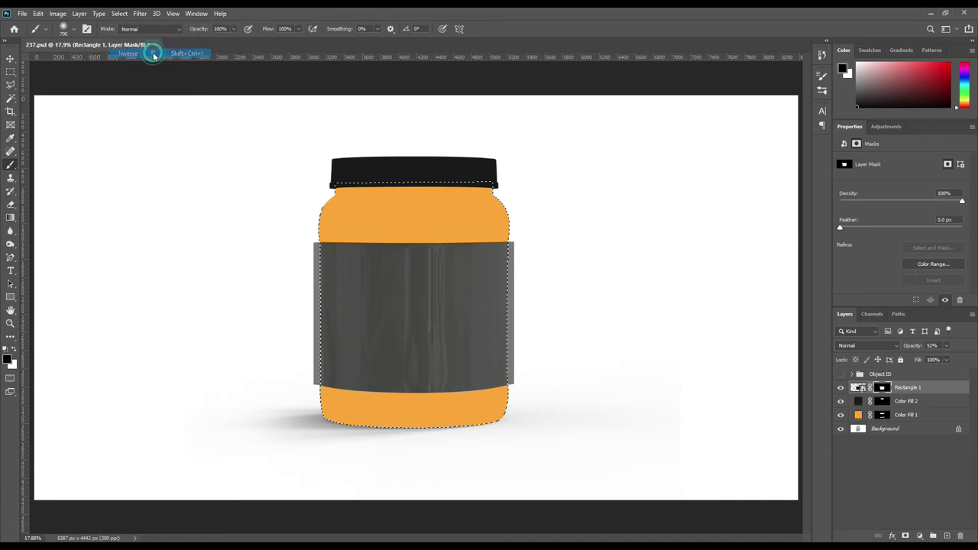
{"action": "left_click_drag", "start_coordinate": [312, 244], "coordinate": [312, 428]}
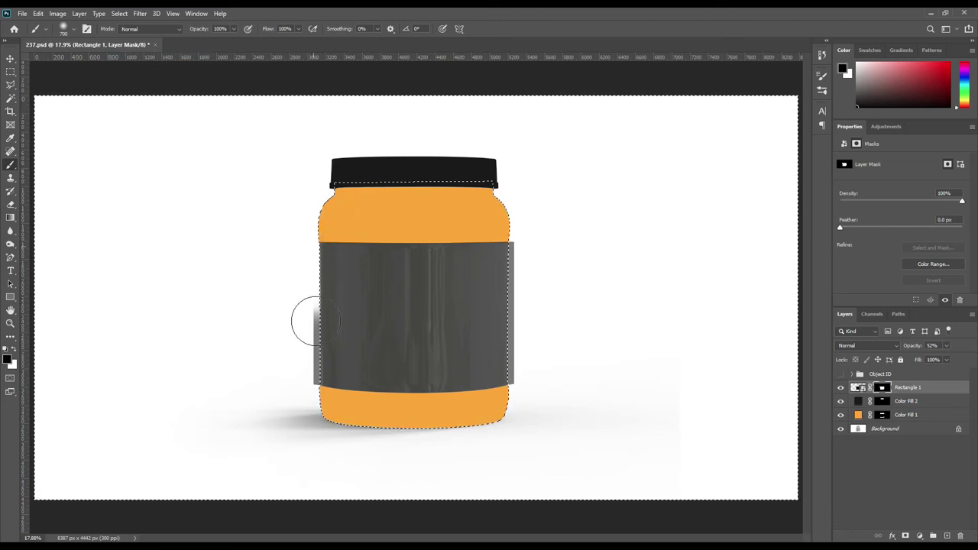
{"action": "left_click_drag", "start_coordinate": [515, 233], "coordinate": [509, 417]}
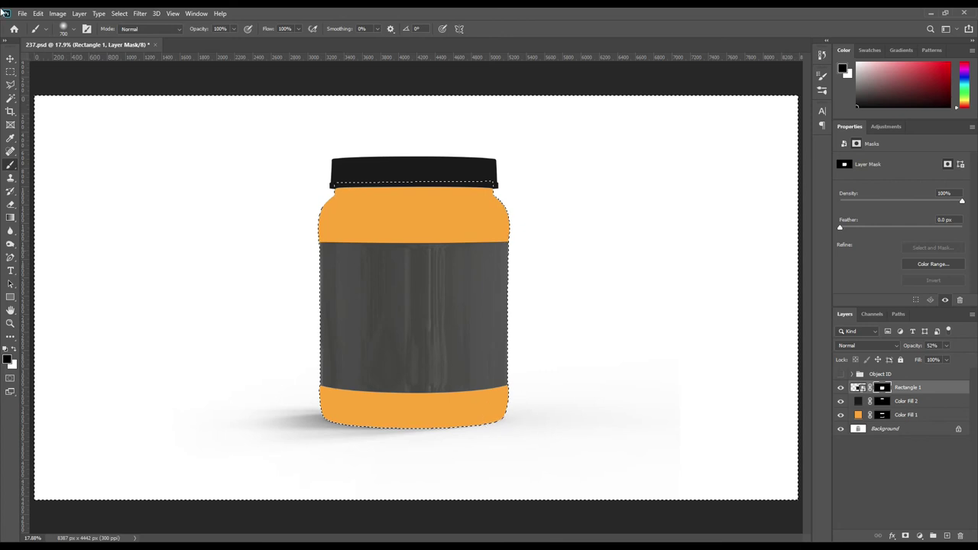
{"action": "key", "text": "v"}
{"action": "key", "text": "ctrl+d"}
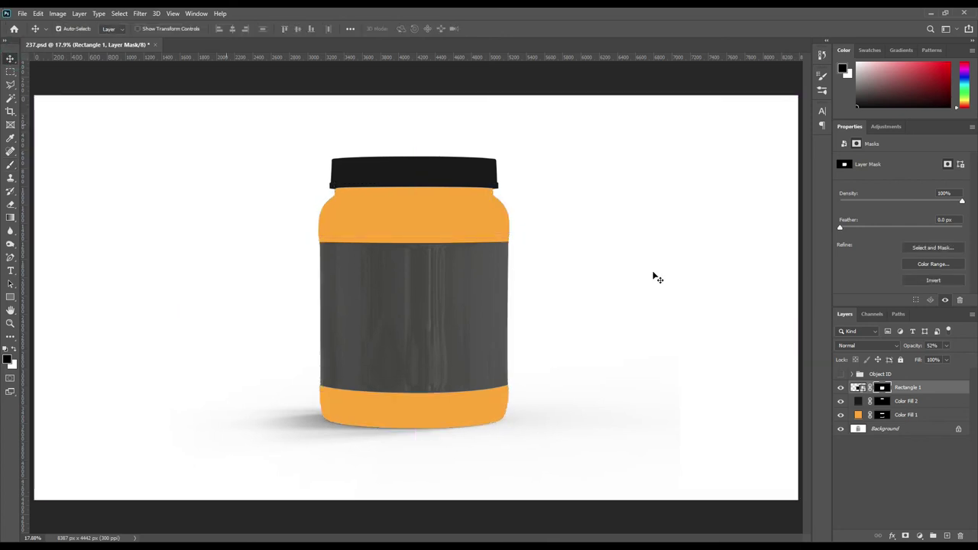
{"action": "key", "text": "0"}
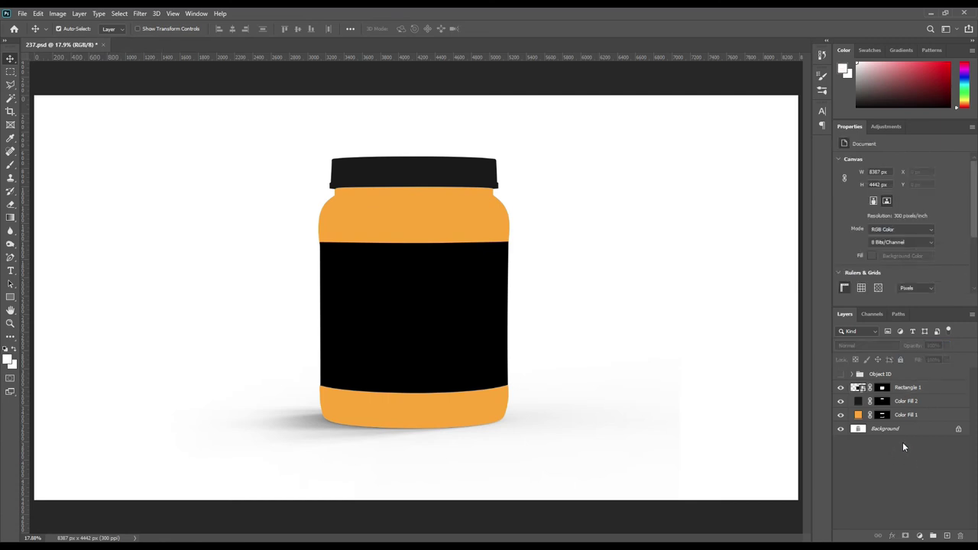
Inside the Rectangle 1 smart object, add a white (#ffffff) text layer 'M'.
{"action": "double_click", "coordinate": [861, 389]}
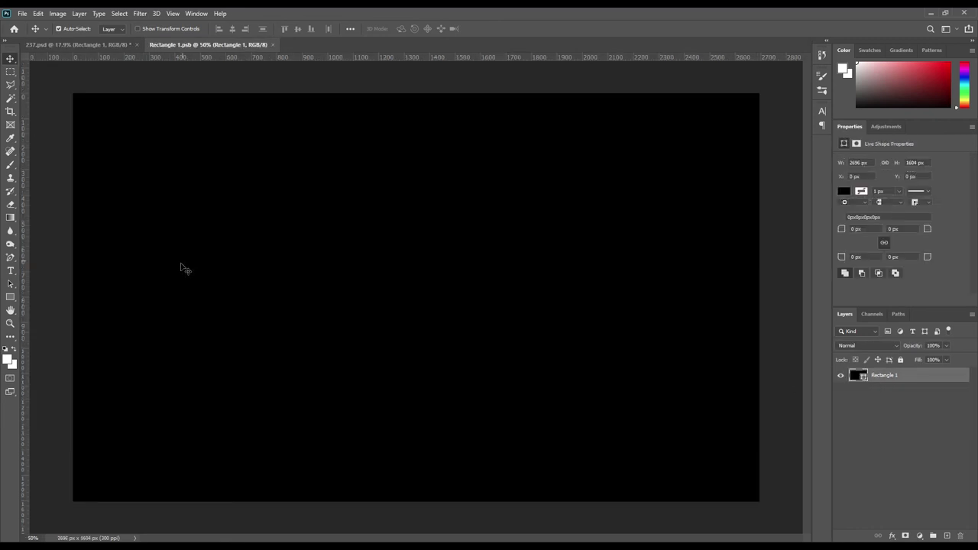
{"action": "left_click", "coordinate": [11, 270]}
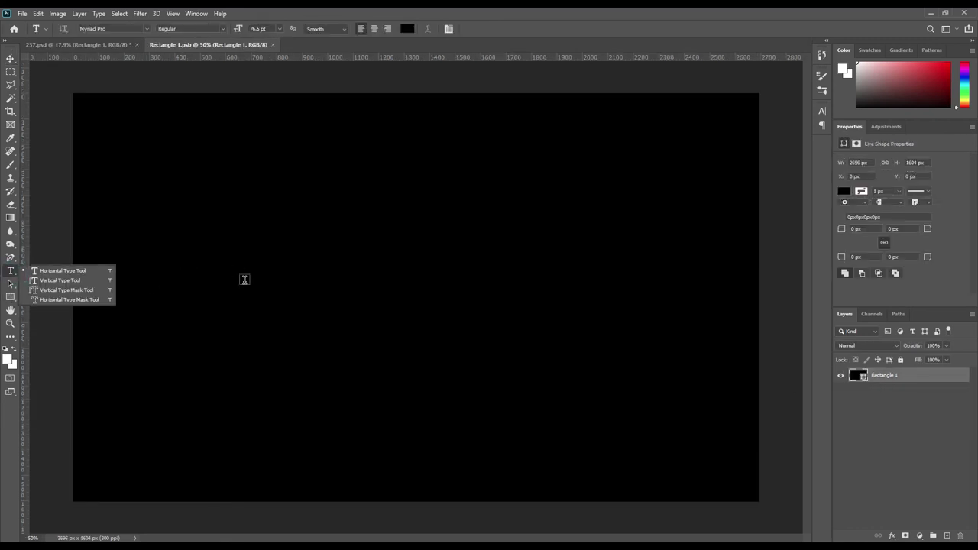
{"action": "left_click", "coordinate": [245, 281]}
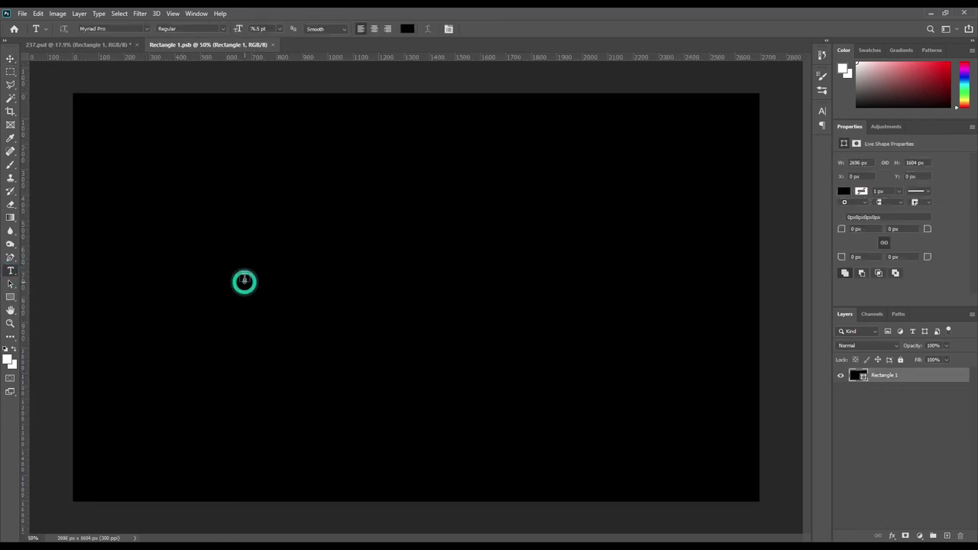
{"action": "left_click", "coordinate": [407, 29]}
{"action": "type", "text": "ffffff"}
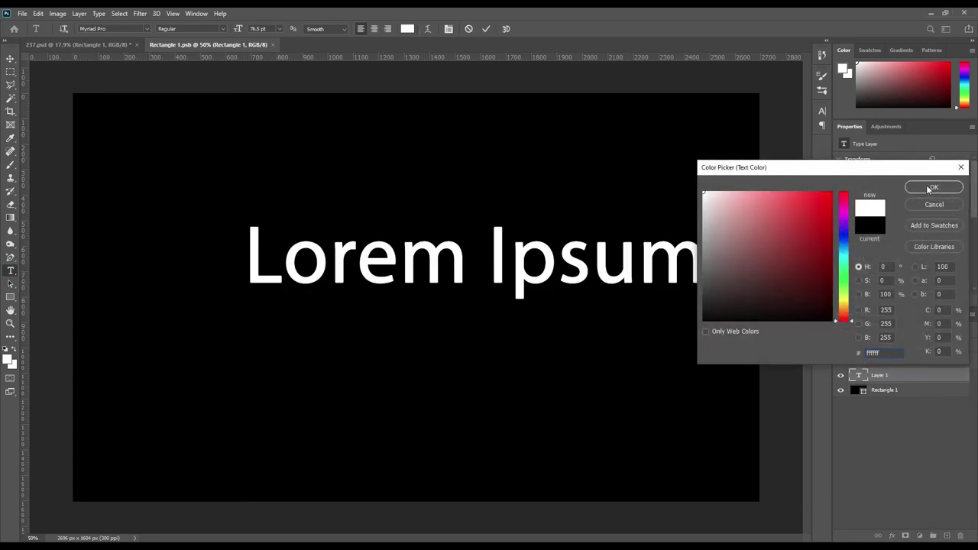
{"action": "left_click", "coordinate": [932, 187]}
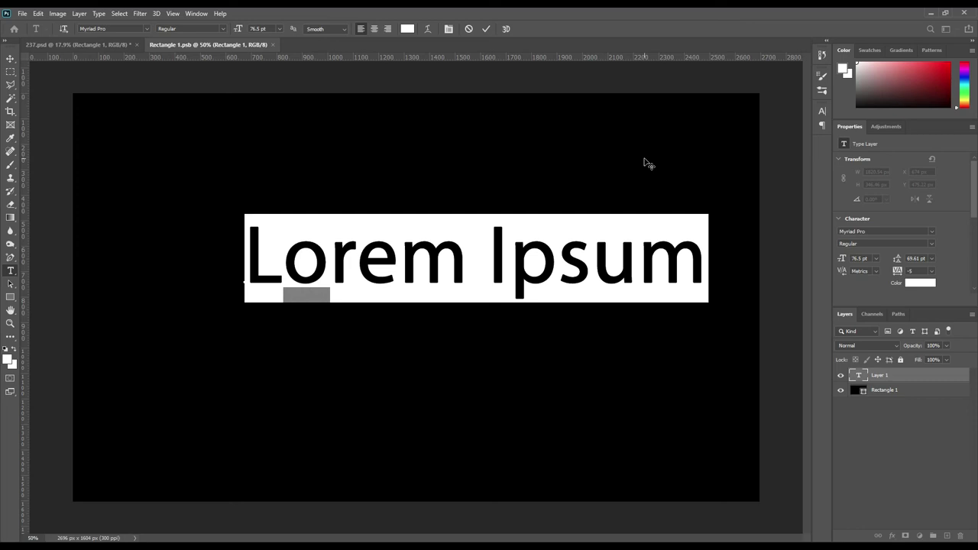
{"action": "type", "text": "M"}
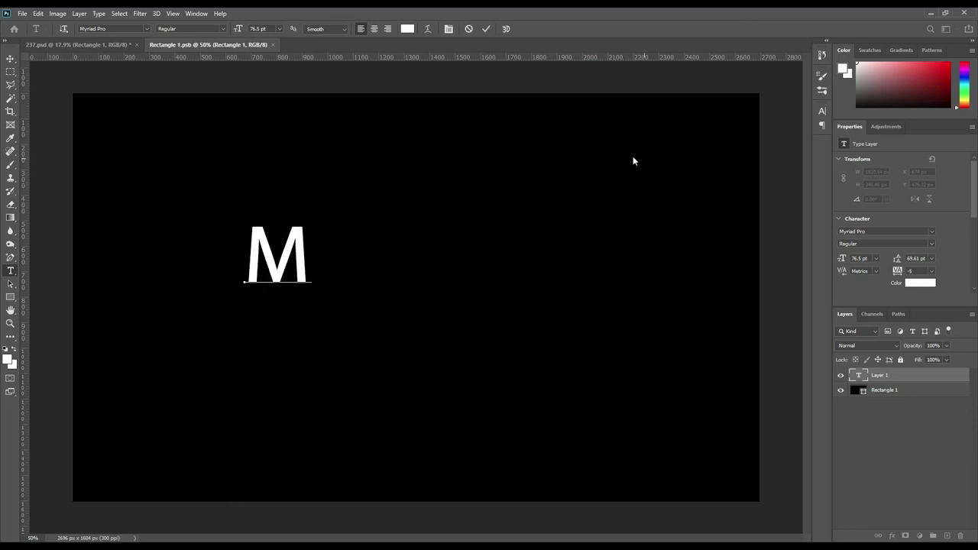
{"action": "left_click", "coordinate": [485, 29]}
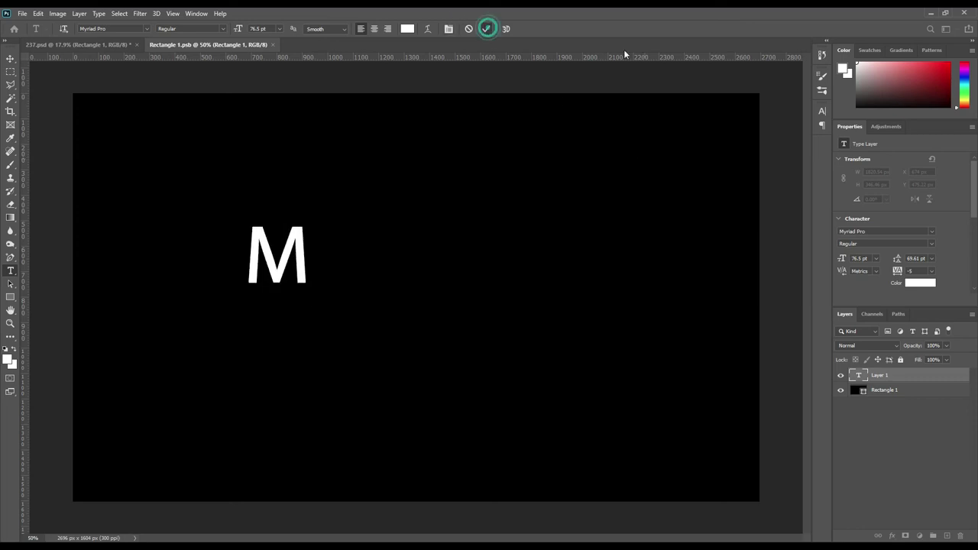
Try several fonts and set the M in Anette Personal Use.
{"action": "left_click", "coordinate": [825, 111]}
{"action": "left_click", "coordinate": [761, 126]}
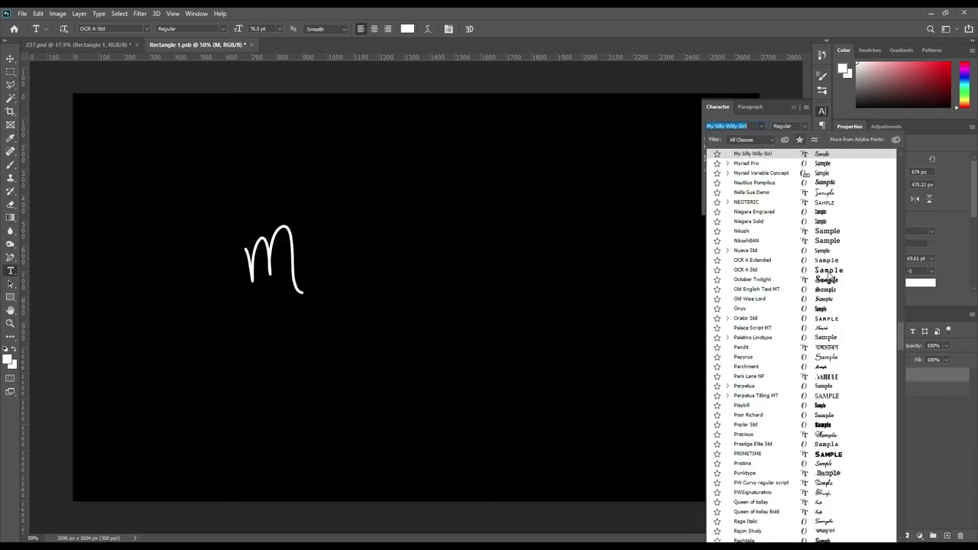
{"action": "left_click", "coordinate": [821, 260]}
{"action": "left_click_drag", "start_coordinate": [899, 324], "coordinate": [902, 163]}
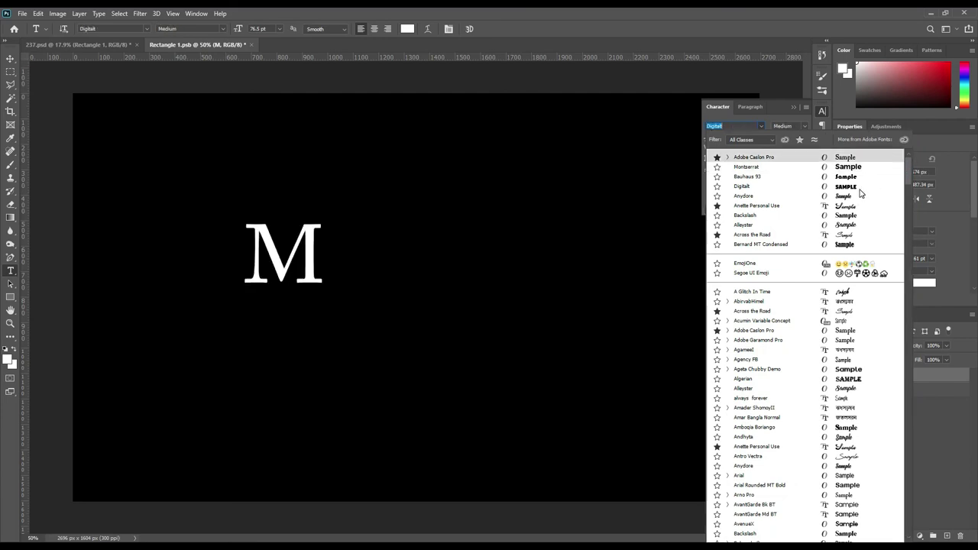
{"action": "left_click", "coordinate": [860, 190]}
{"action": "left_click", "coordinate": [852, 246]}
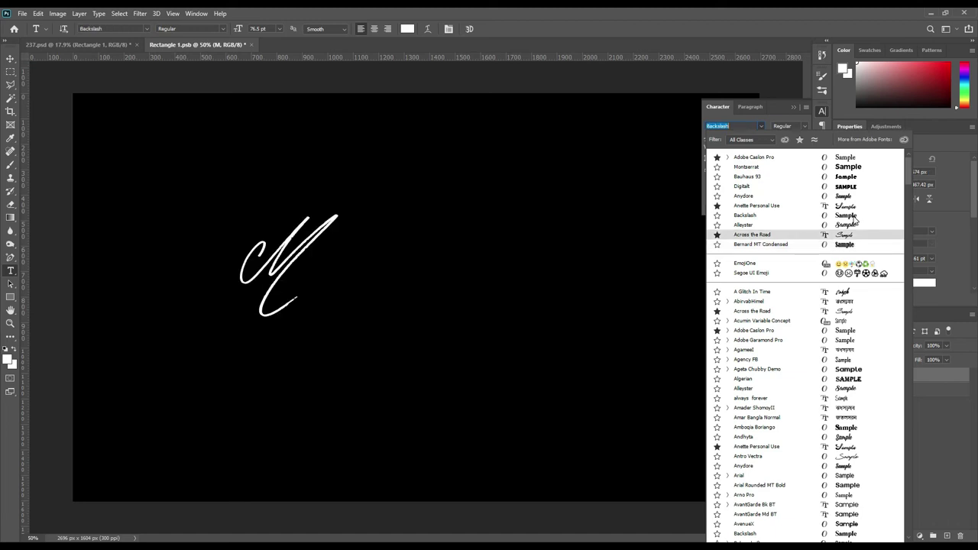
{"action": "left_click", "coordinate": [855, 216]}
{"action": "left_click", "coordinate": [855, 207]}
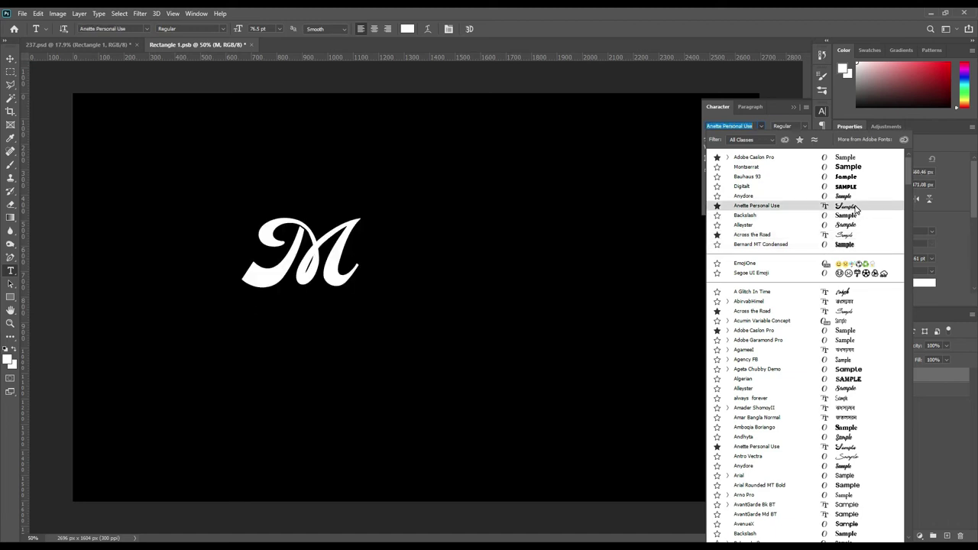
{"action": "left_click", "coordinate": [856, 207]}
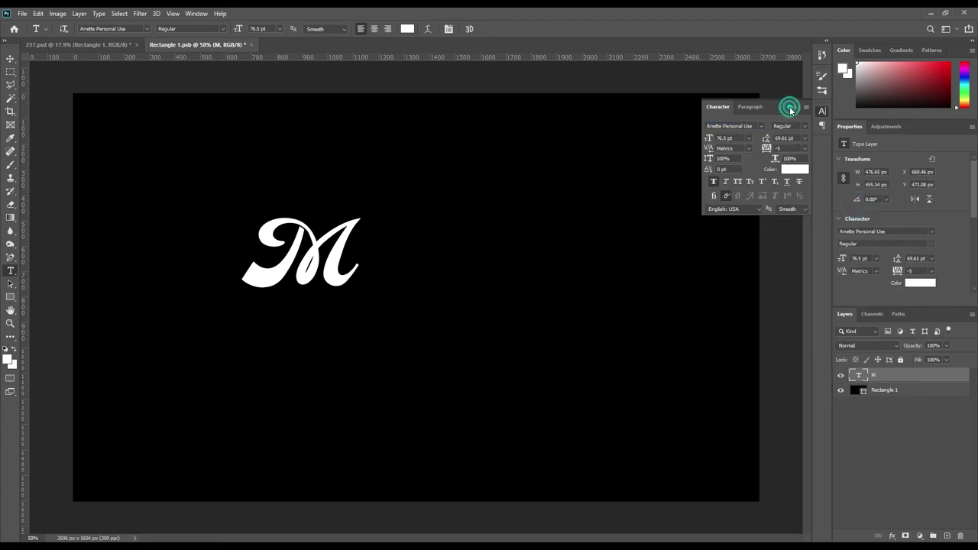
{"action": "left_click", "coordinate": [790, 108]}
{"action": "key", "text": "ctrl+t"}
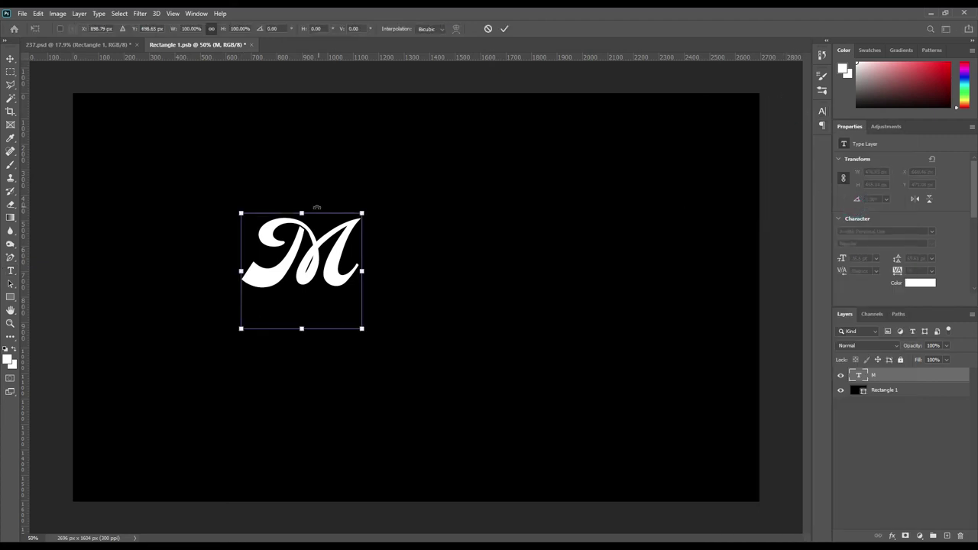
Scale the M up to about 403.56 pt, stretching it taller and wider.
{"action": "left_click_drag", "start_coordinate": [307, 208], "coordinate": [317, 91]}
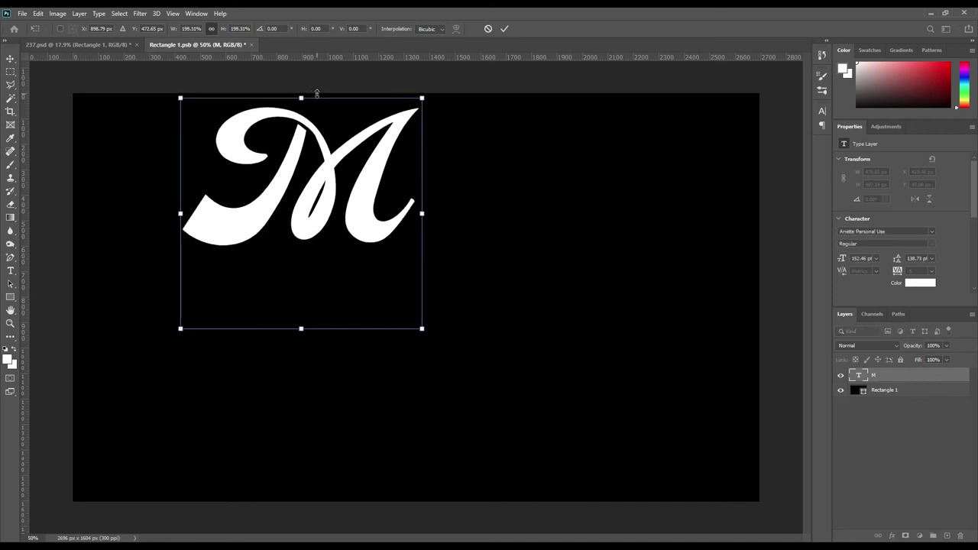
{"action": "mouse_move", "coordinate": [301, 327]}
{"action": "left_mouse_down"}
{"action": "mouse_move", "coordinate": [302, 486]}
{"action": "mouse_move", "coordinate": [317, 544]}
{"action": "left_mouse_up"}
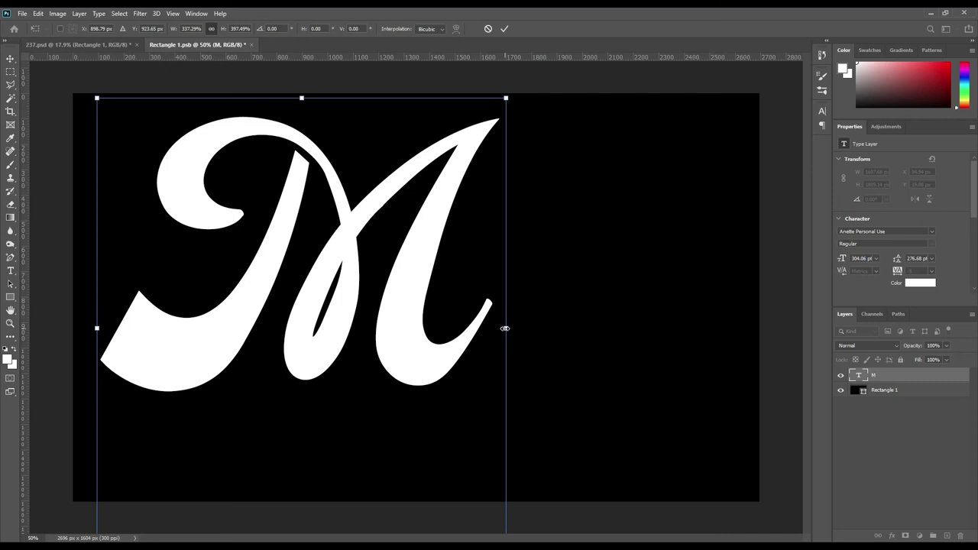
{"action": "left_click_drag", "start_coordinate": [505, 328], "coordinate": [415, 326]}
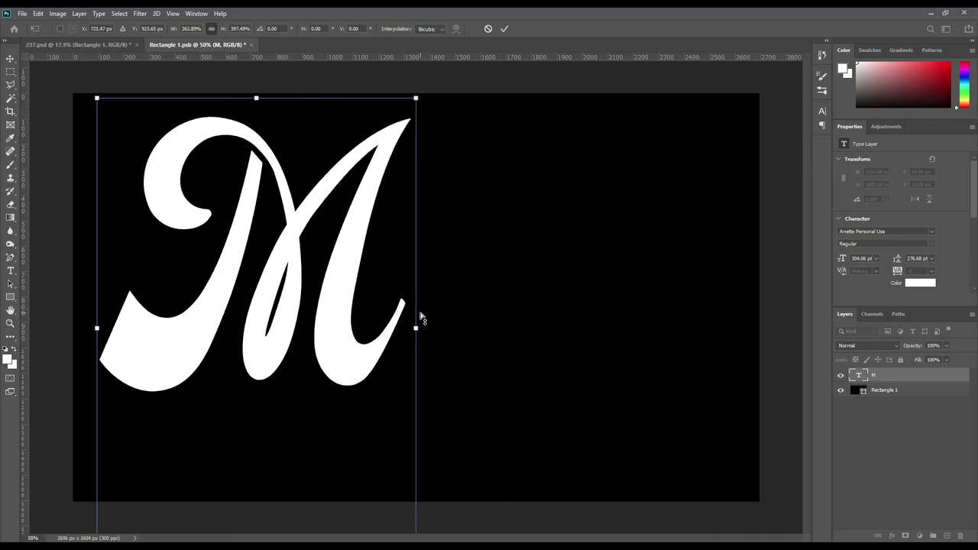
{"action": "key", "text": "ctrl+minus"}
{"action": "key", "text": "ctrl+minus"}
{"action": "left_click_drag", "start_coordinate": [337, 426], "coordinate": [337, 500]}
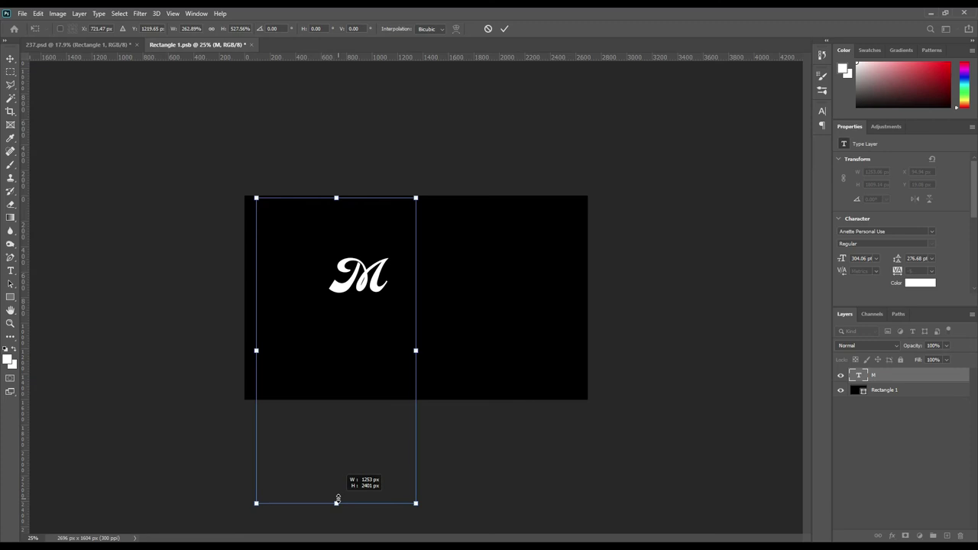
{"action": "left_click_drag", "start_coordinate": [255, 350], "coordinate": [211, 348]}
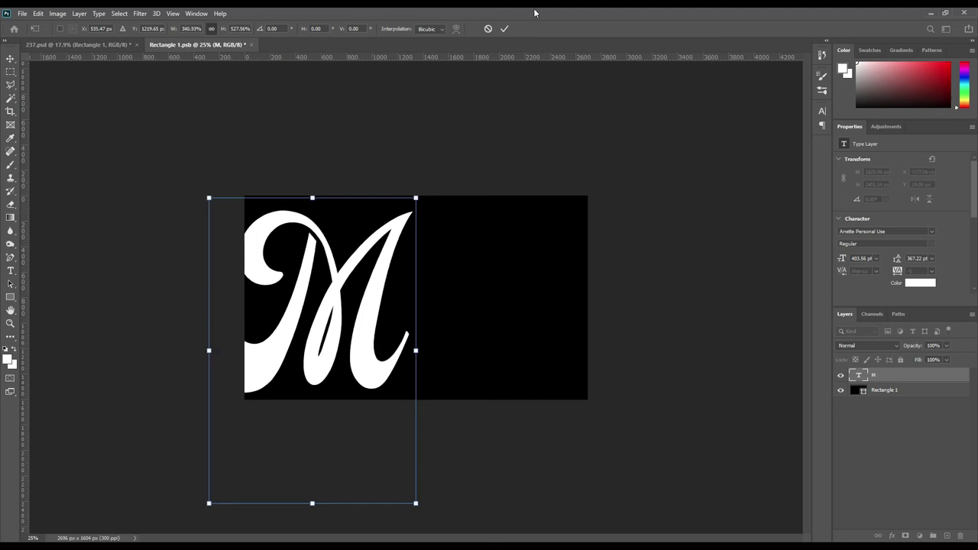
{"action": "left_click", "coordinate": [504, 28]}
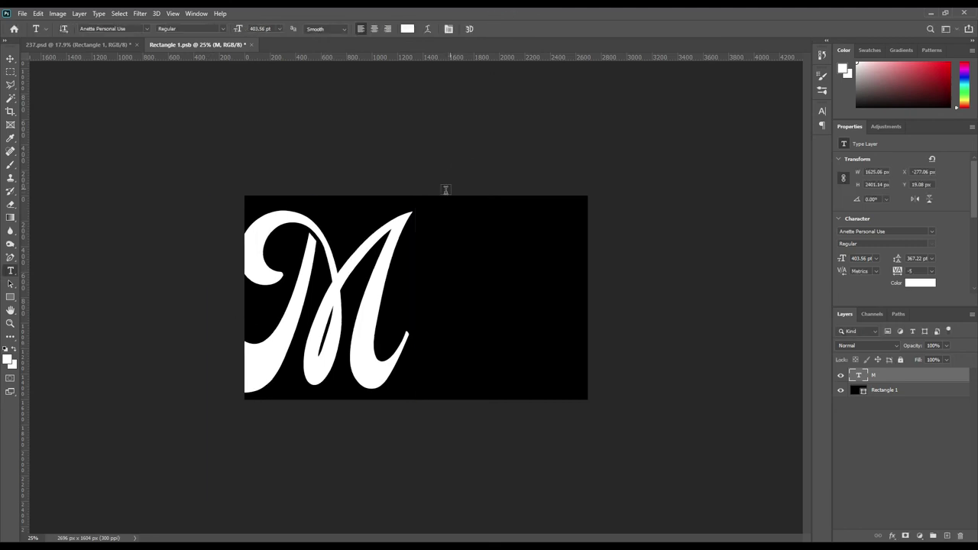
Nudge the M up and left so it bleeds off the label's left edge.
{"action": "left_click", "coordinate": [10, 58]}
{"action": "left_click", "coordinate": [385, 253]}
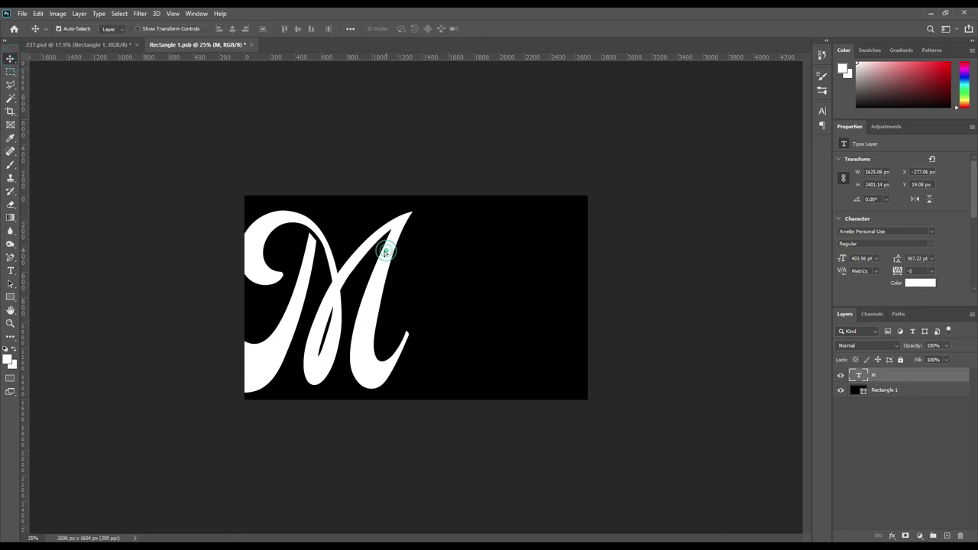
{"action": "left_click_drag", "start_coordinate": [386, 252], "coordinate": [381, 227]}
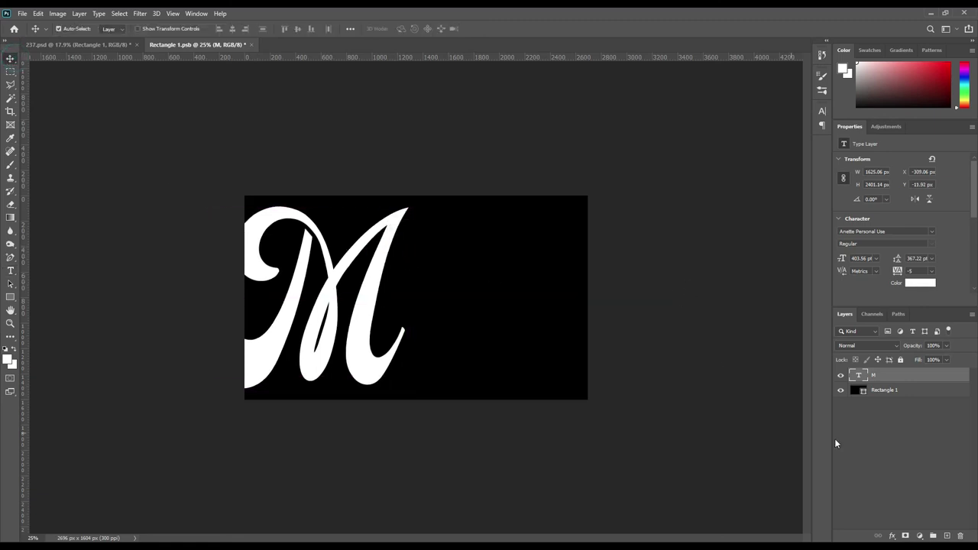
Type the two-line title 'PROTIEN JAR MOCKUP' in Adobe Caslon Pro to the right of the M.
{"action": "left_click", "coordinate": [10, 270]}
{"action": "left_click", "coordinate": [465, 271]}
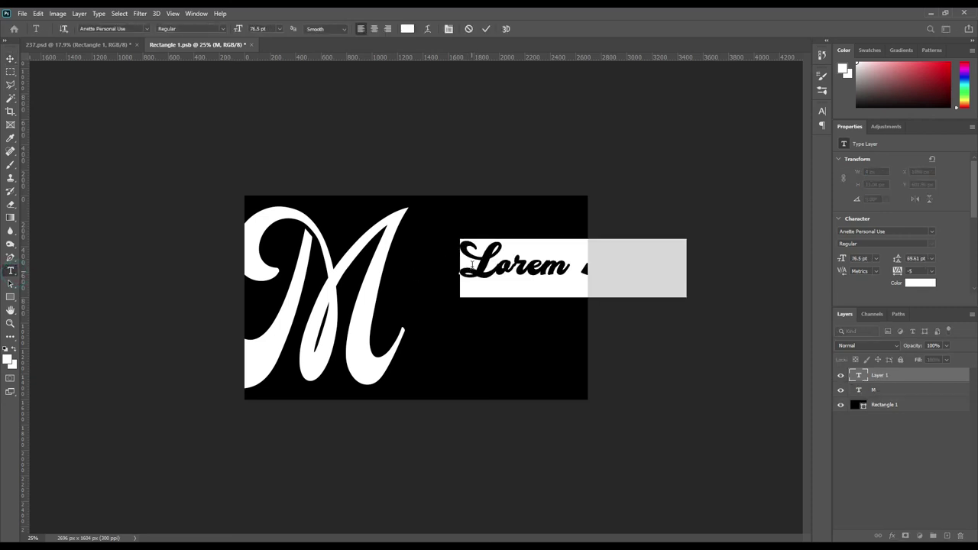
{"action": "left_click", "coordinate": [822, 111]}
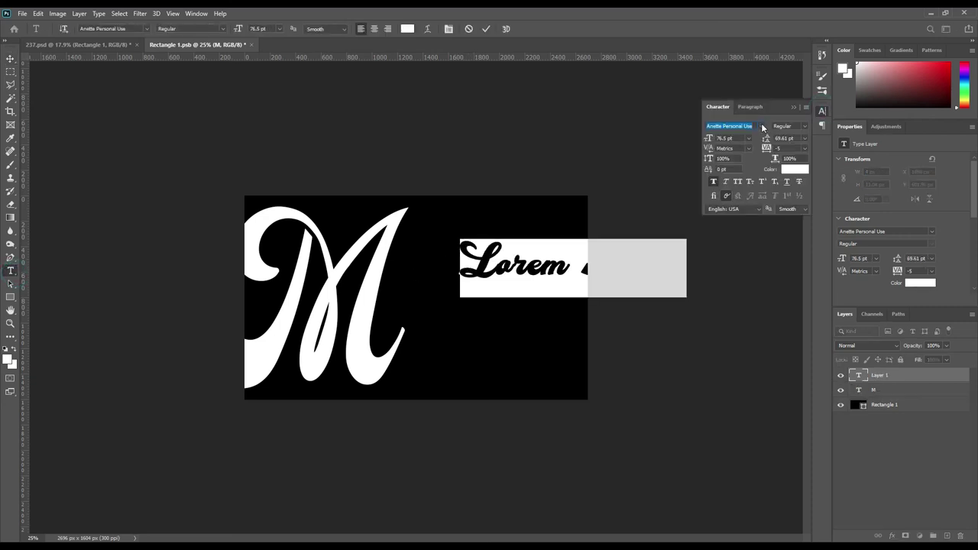
{"action": "left_click", "coordinate": [763, 127]}
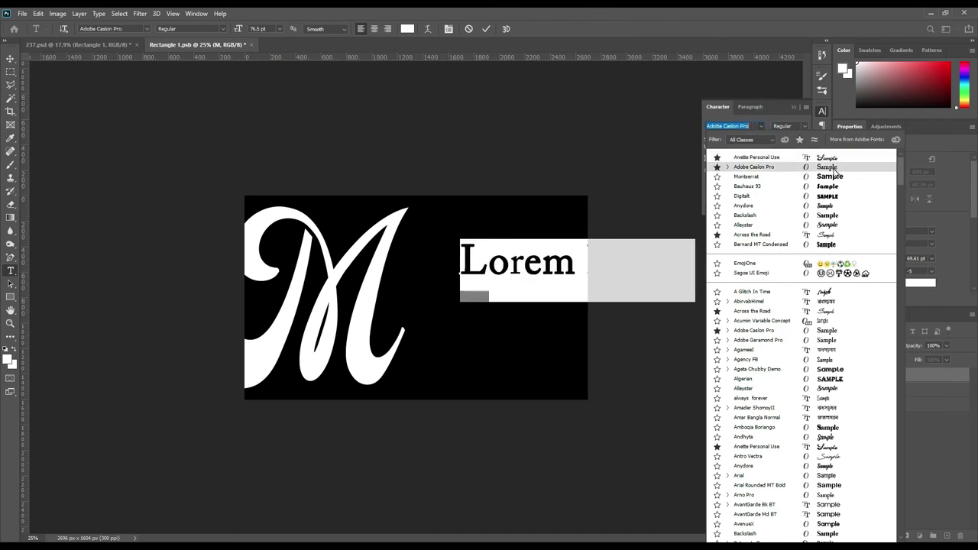
{"action": "left_click", "coordinate": [832, 169]}
{"action": "left_click", "coordinate": [792, 107]}
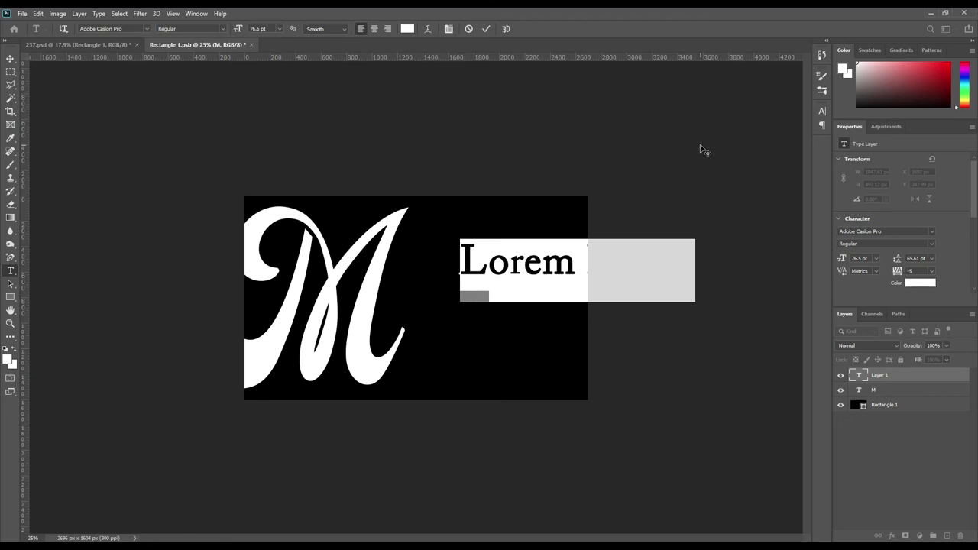
{"action": "type", "text": "PROTEINS"}
{"action": "key", "text": "Return"}
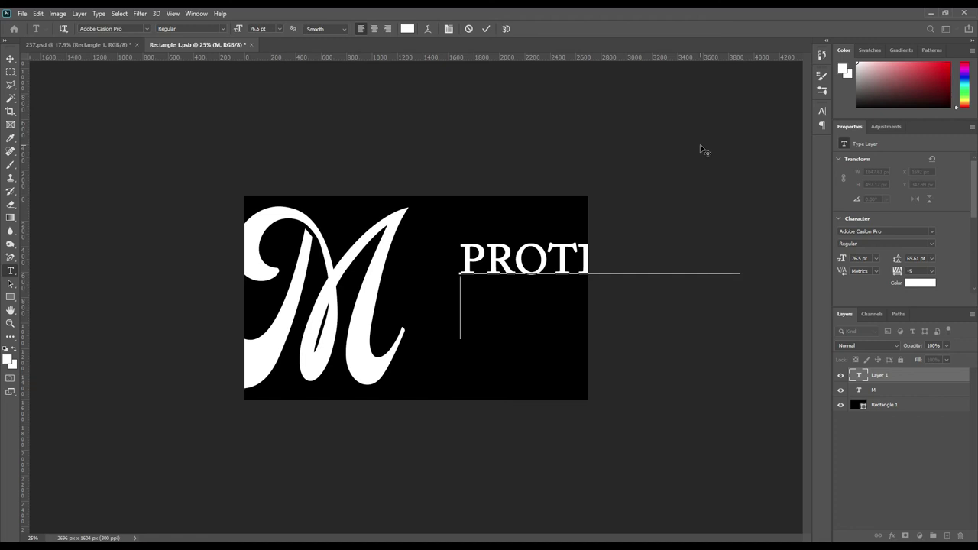
{"action": "type", "text": "MOCKUP"}
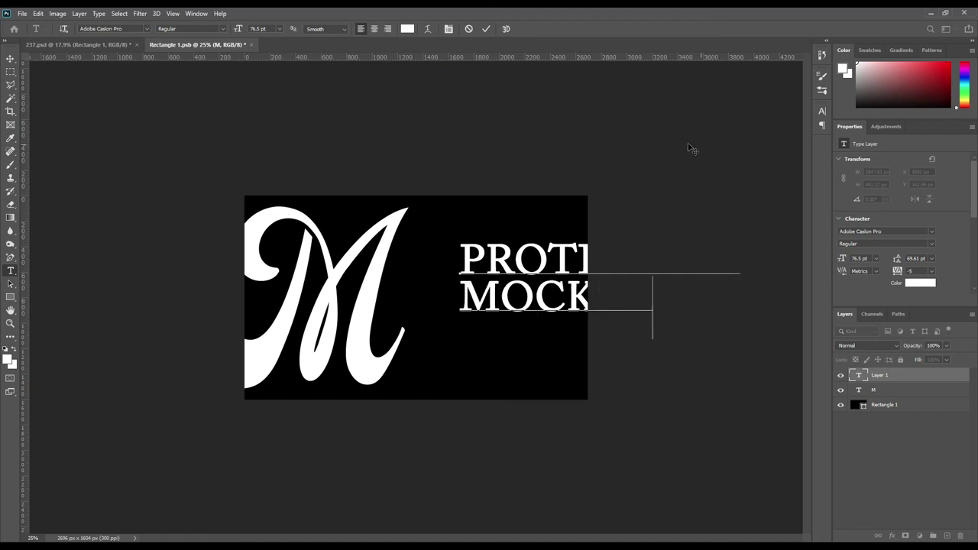
{"action": "left_click", "coordinate": [485, 28]}
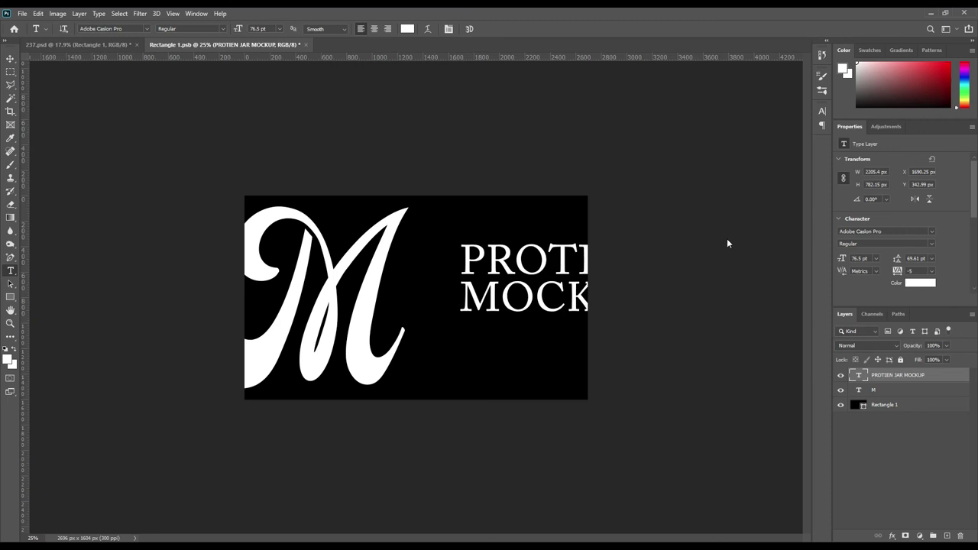
Scale the title down and line it up beside the M.
{"action": "key", "text": "ctrl+t"}
{"action": "mouse_move", "coordinate": [739, 290]}
{"action": "left_mouse_down"}
{"action": "mouse_move", "coordinate": [566, 295]}
{"action": "mouse_move", "coordinate": [582, 294]}
{"action": "left_mouse_up"}
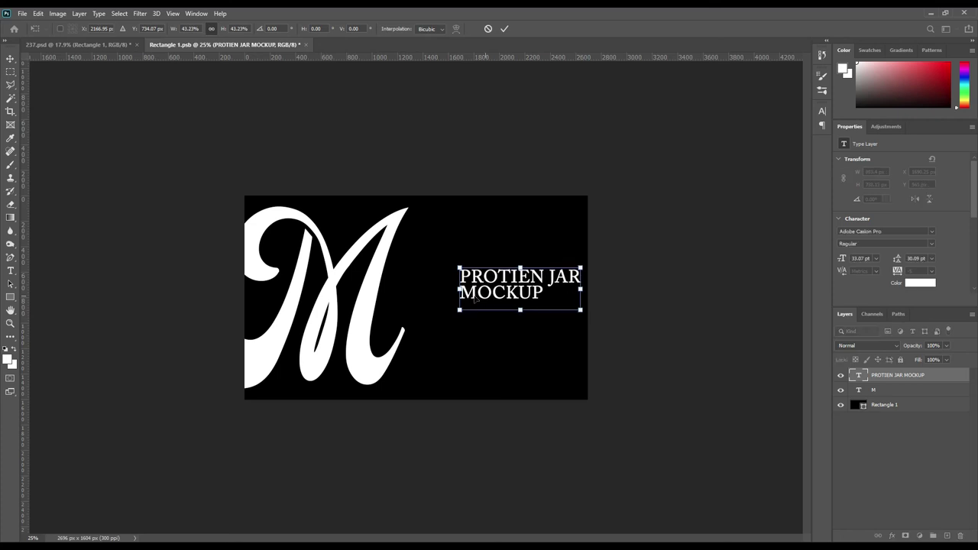
{"action": "left_click_drag", "start_coordinate": [458, 288], "coordinate": [426, 289]}
{"action": "left_click_drag", "start_coordinate": [512, 287], "coordinate": [501, 289]}
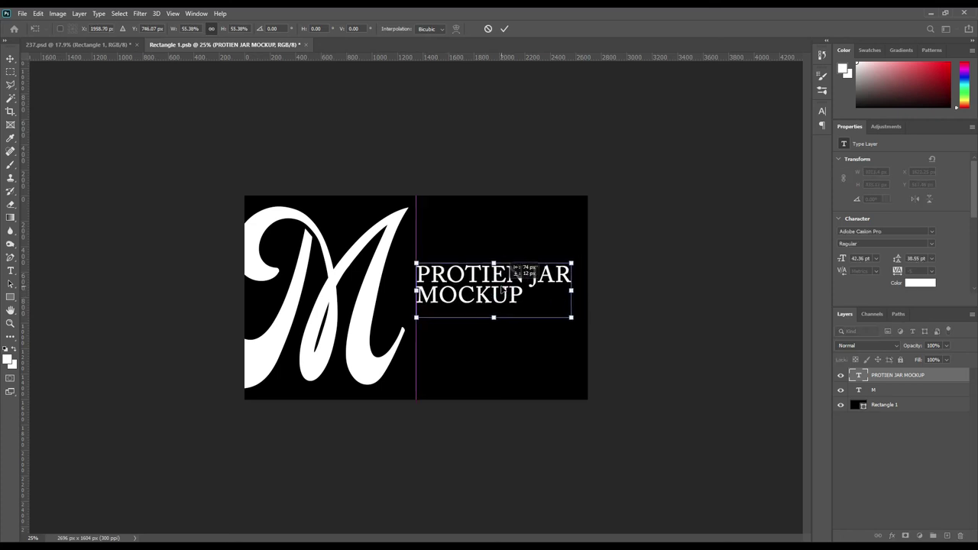
Apply the title's transform and type a new 'MOCKUPART' text line above it.
{"action": "left_click", "coordinate": [507, 27]}
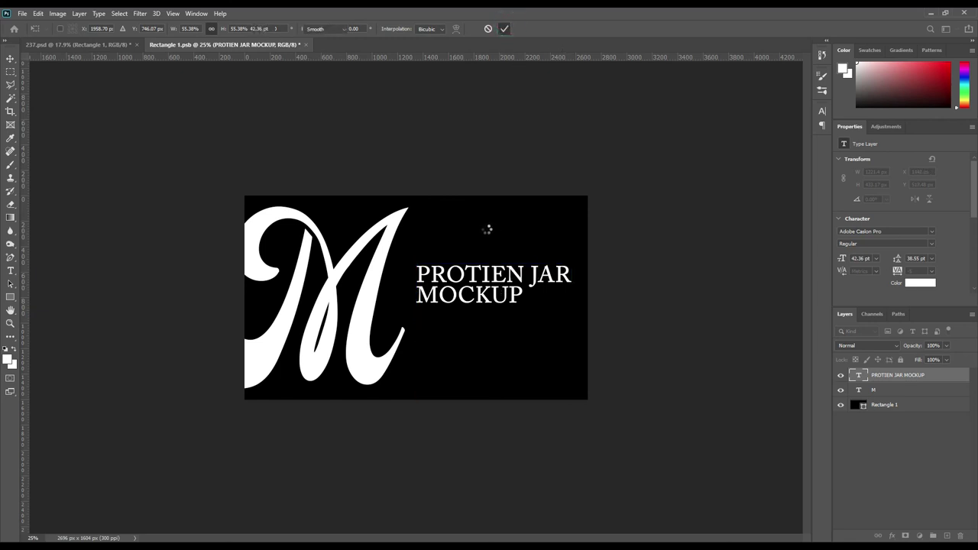
{"action": "key", "text": "t"}
{"action": "left_click", "coordinate": [445, 230]}
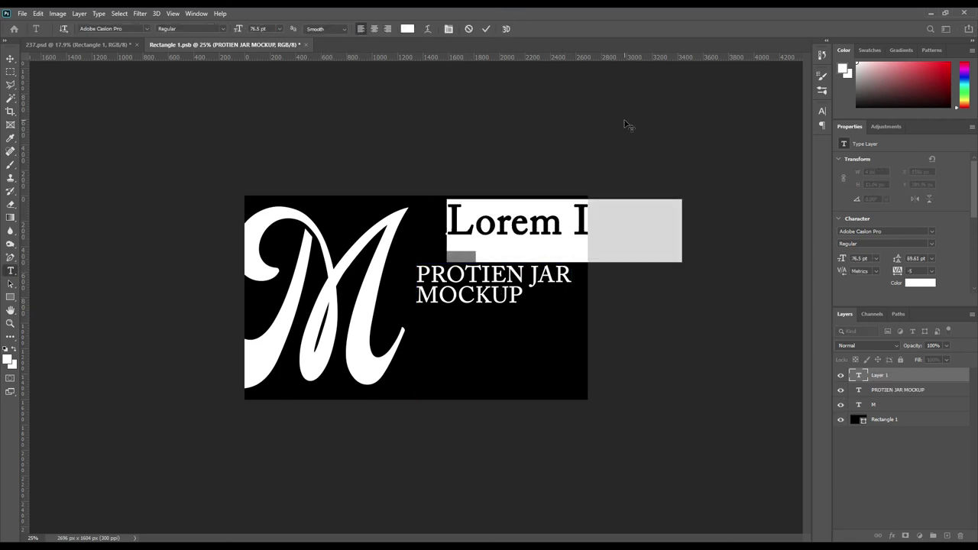
{"action": "type", "text": "MOCKU"}
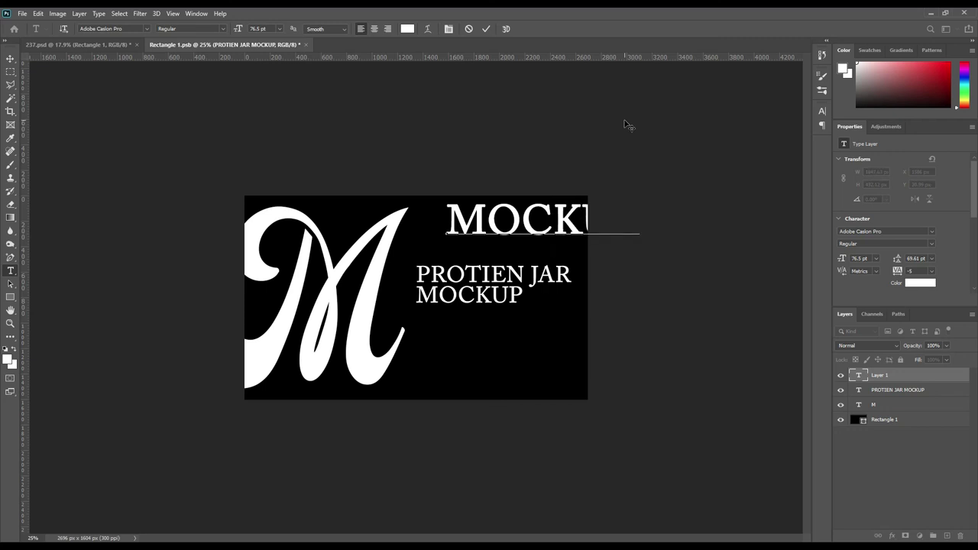
{"action": "type", "text": "PS"}
{"action": "left_click", "coordinate": [488, 29]}
Scale MOCKUPART down to 34.21 pt and place it just above the title.
{"action": "key", "text": "ctrl+t"}
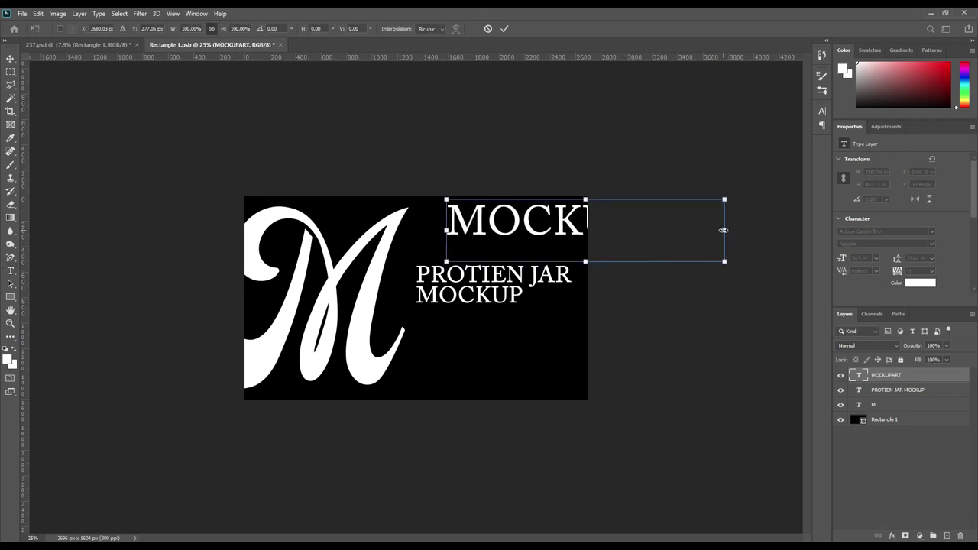
{"action": "left_click_drag", "start_coordinate": [723, 230], "coordinate": [568, 237]}
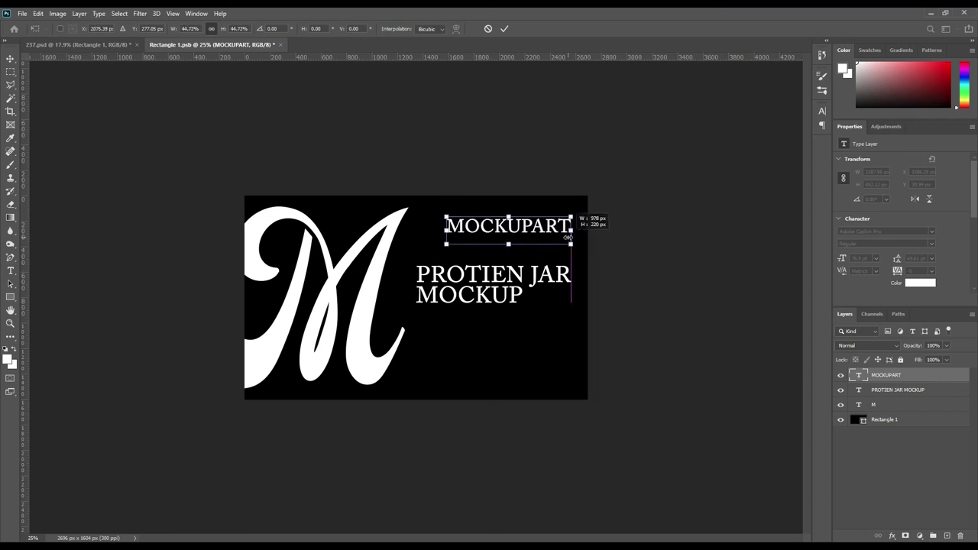
{"action": "left_click_drag", "start_coordinate": [552, 228], "coordinate": [522, 239]}
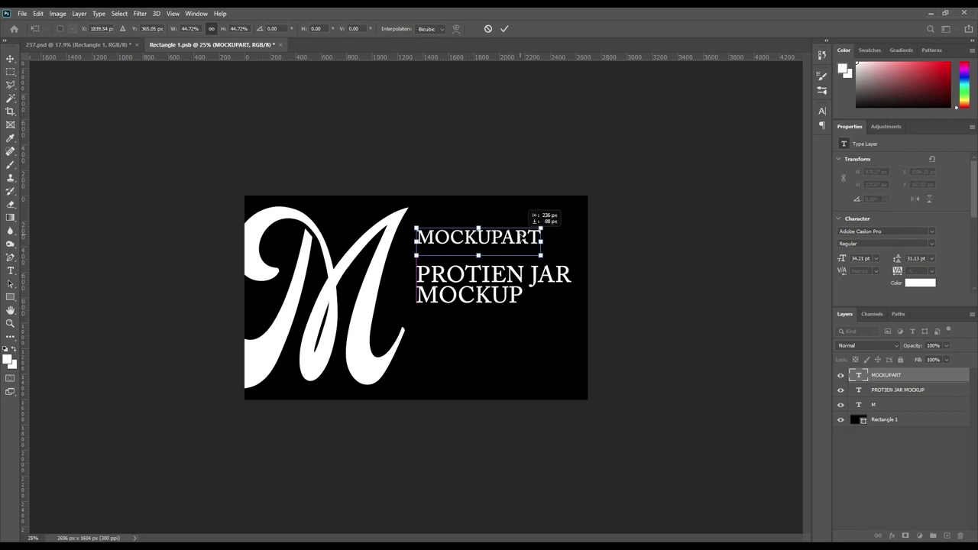
{"action": "left_click", "coordinate": [504, 29]}
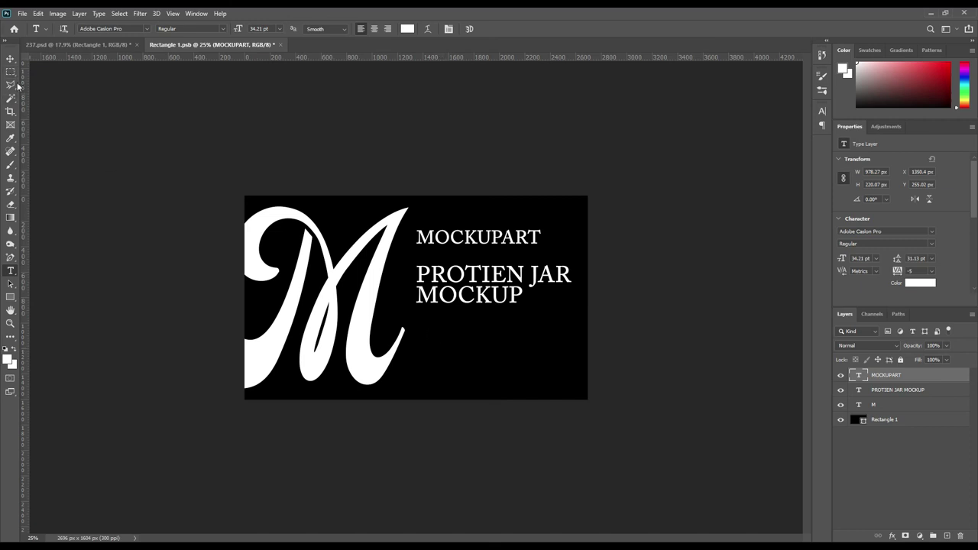
{"action": "left_click", "coordinate": [10, 58]}
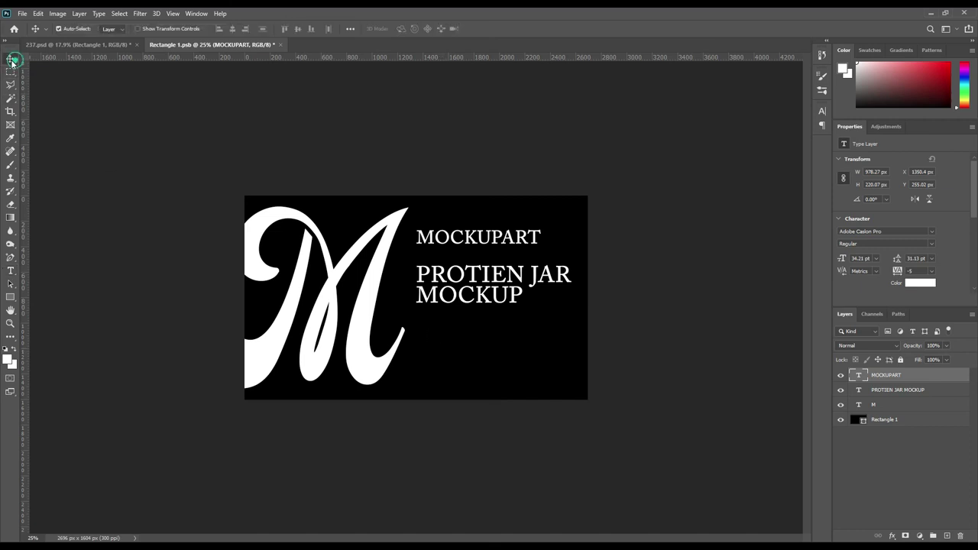
Save the label document and return to the 237.psd jar mockup.
{"action": "left_click", "coordinate": [21, 13]}
{"action": "left_click", "coordinate": [60, 129]}
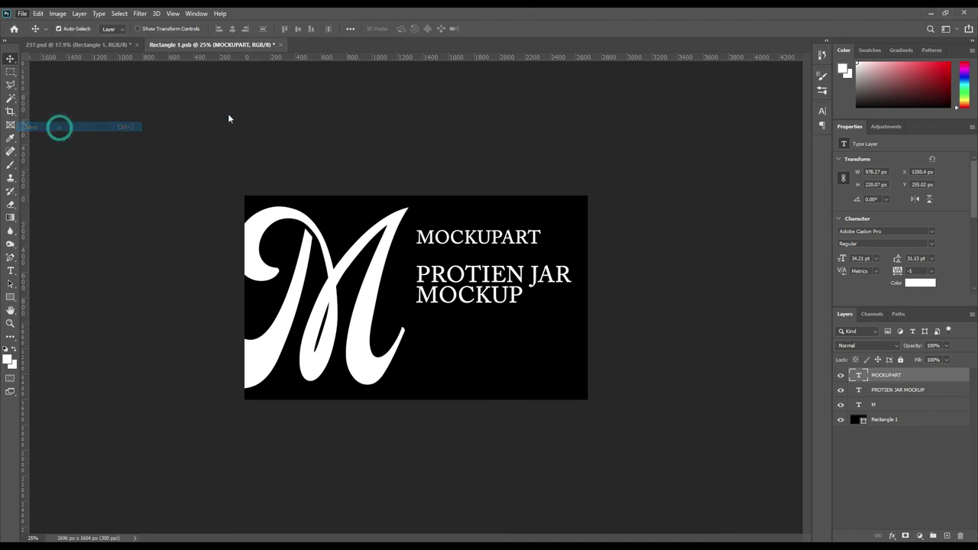
{"action": "left_click", "coordinate": [113, 44]}
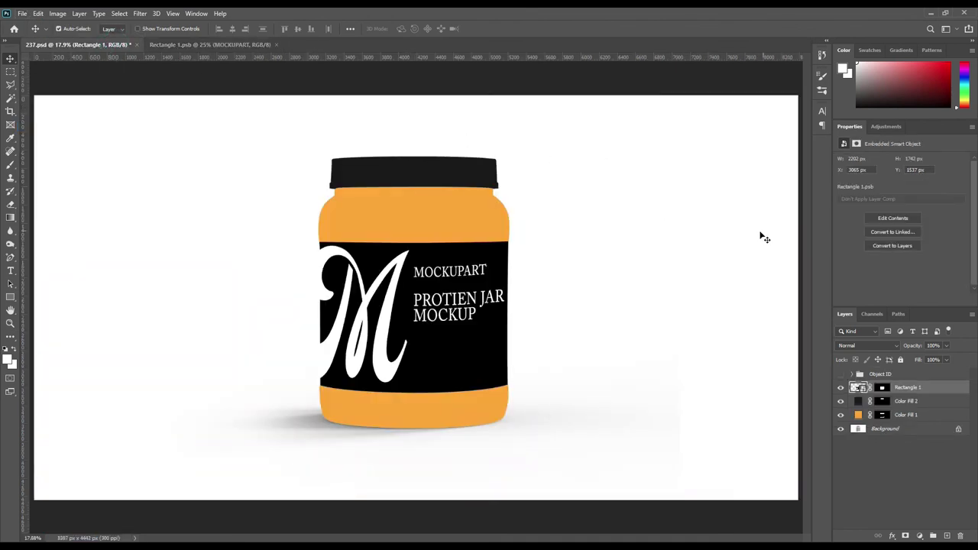
Copy the jar-shaped area of the Background onto a new layer.
{"action": "left_click", "coordinate": [882, 389], "text": "ctrl"}
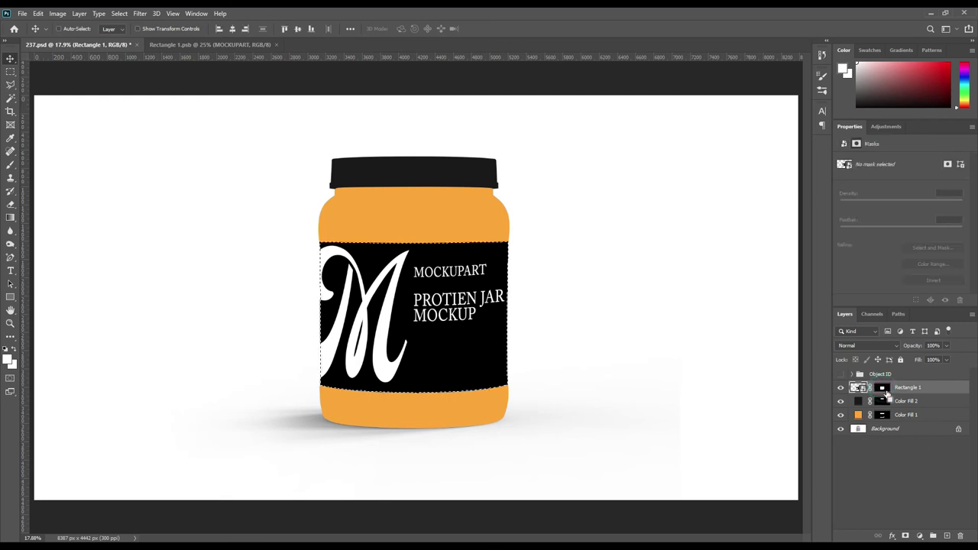
{"action": "left_click", "coordinate": [885, 430], "text": "ctrl"}
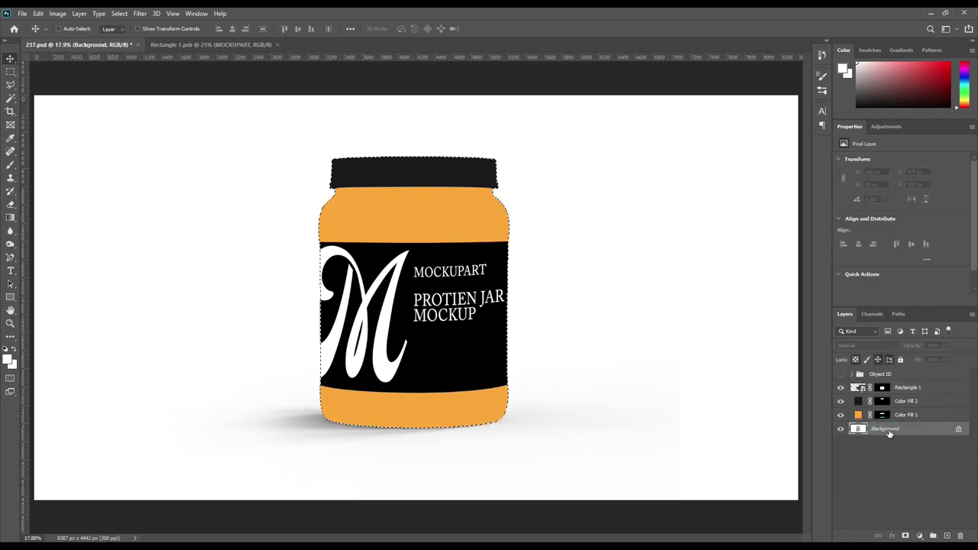
{"action": "key", "text": "ctrl+j"}
Move the grey jar render to the top, duplicate it twice, and name the top copy light.
{"action": "left_click_drag", "start_coordinate": [888, 430], "coordinate": [887, 389]}
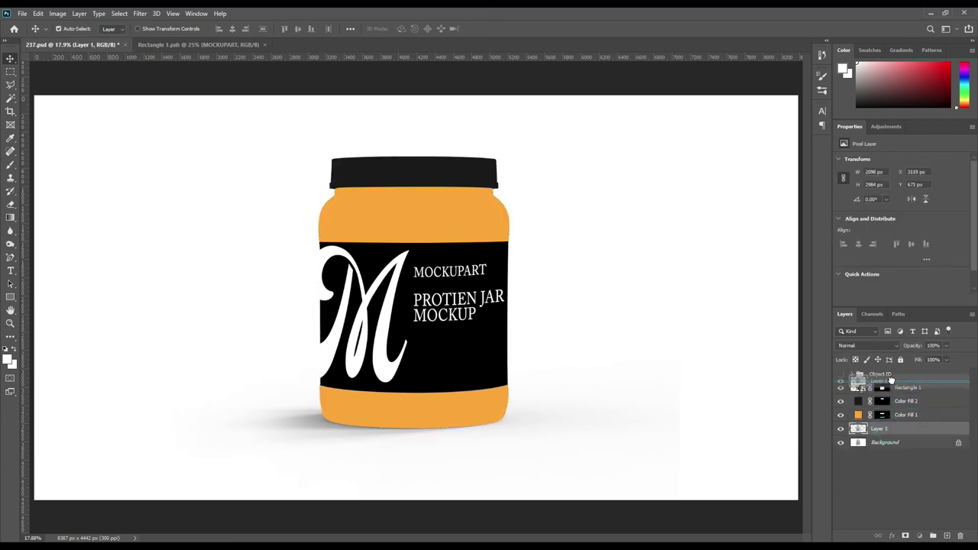
{"action": "key", "text": "ctrl+j"}
{"action": "key", "text": "ctrl+j"}
{"action": "double_click", "coordinate": [889, 387]}
{"action": "type", "text": "lIGHT"}
{"action": "key", "text": "Return"}
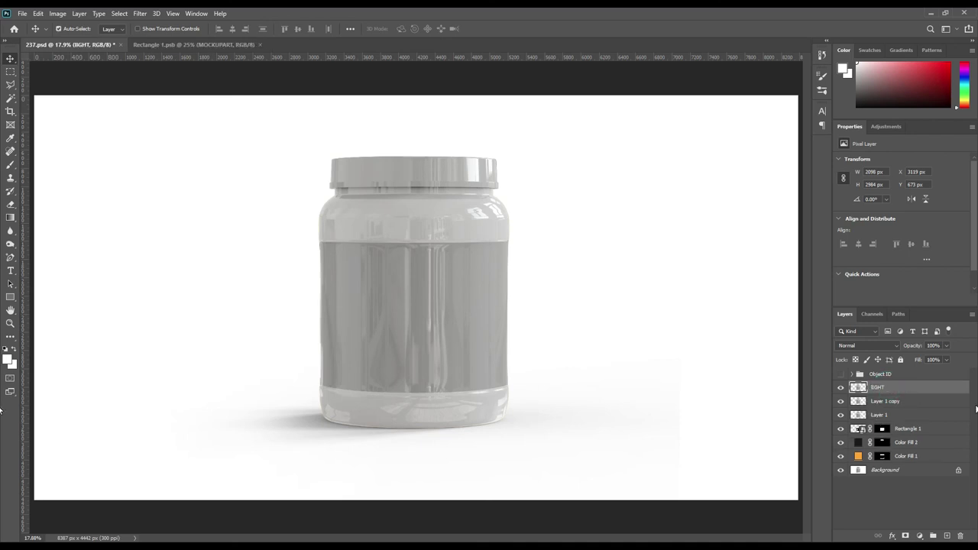
Rename the other two jar copies Midtone and Shadow.
{"action": "double_click", "coordinate": [884, 401]}
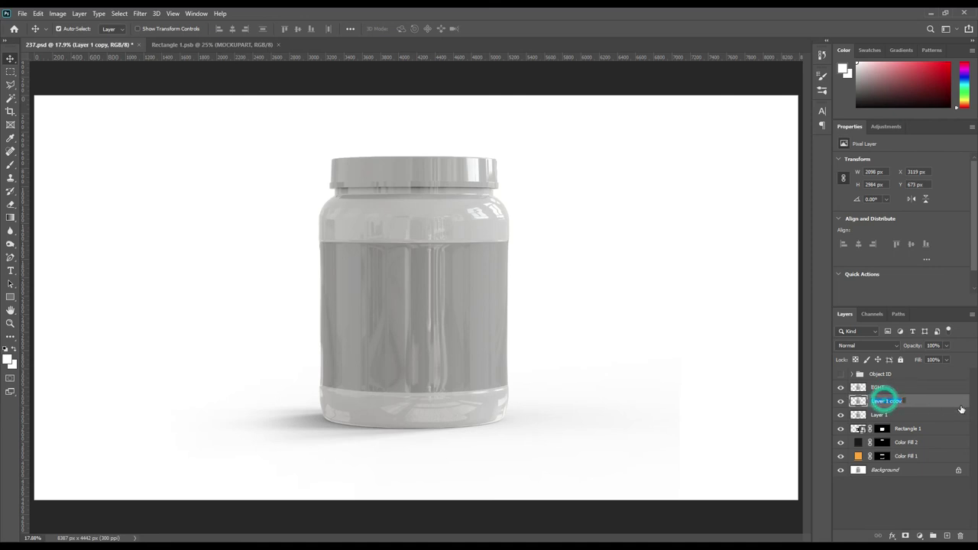
{"action": "type", "text": "Midtone"}
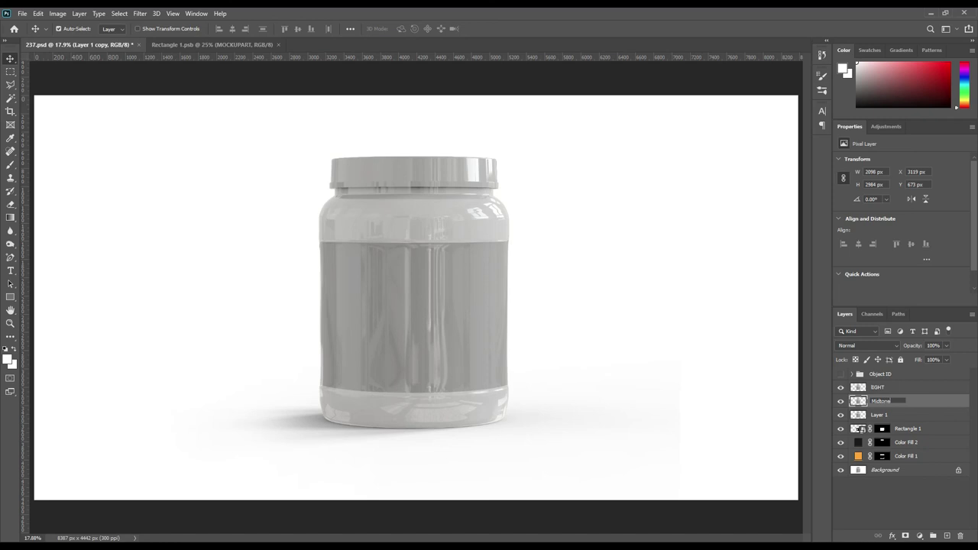
{"action": "key", "text": "Return"}
{"action": "double_click", "coordinate": [880, 415]}
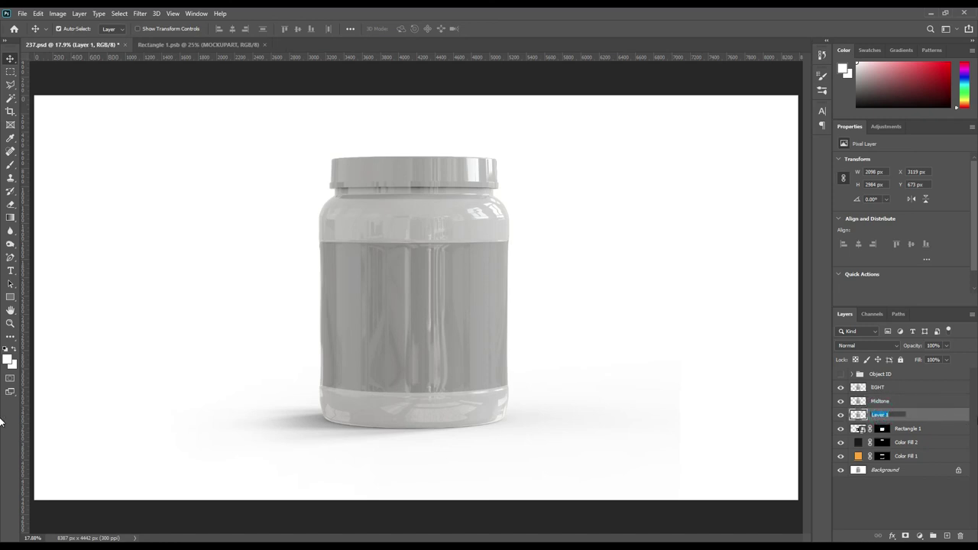
{"action": "type", "text": "Shadow"}
{"action": "key", "text": "Return"}
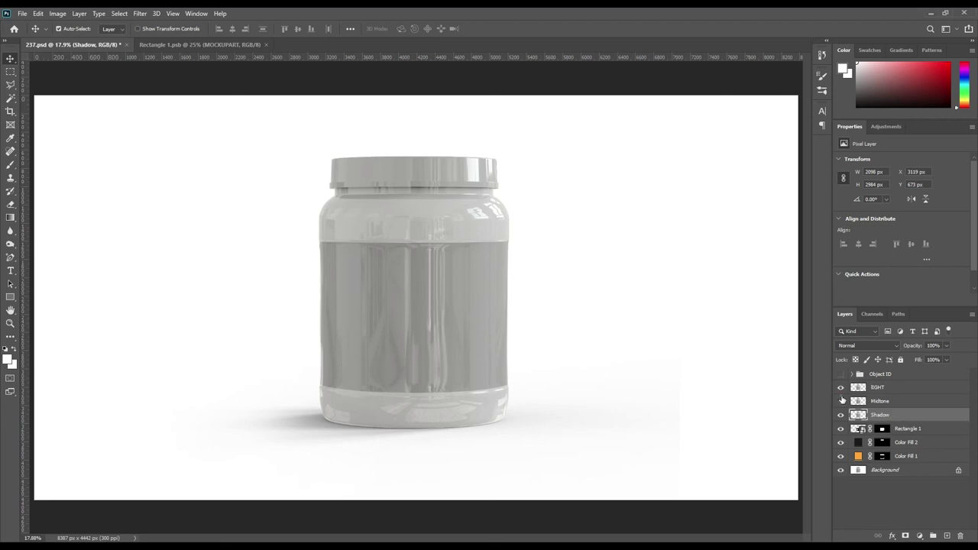
Set Shadow to Linear Burn and the now-visible Midtone layer to Linear Dodge (Add).
{"action": "left_click", "coordinate": [878, 345]}
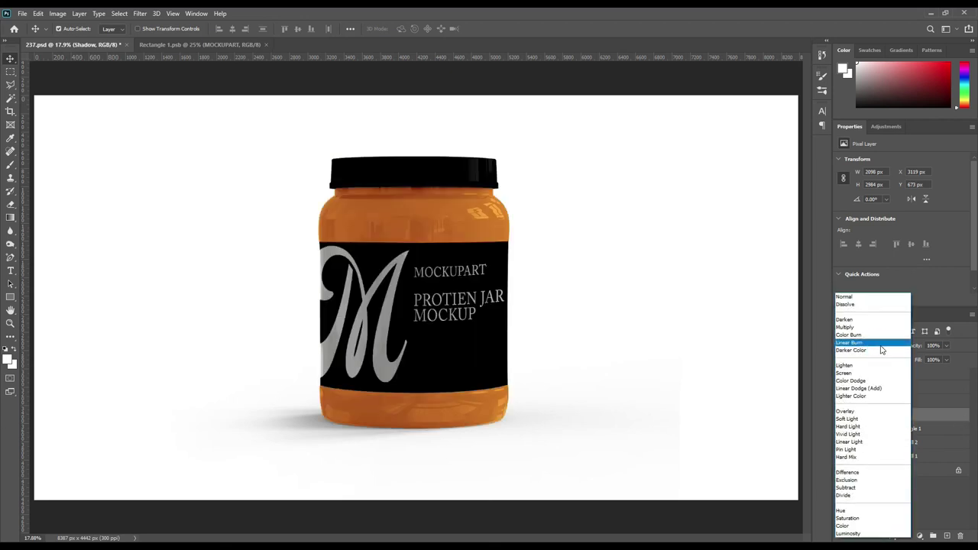
{"action": "left_click", "coordinate": [874, 345]}
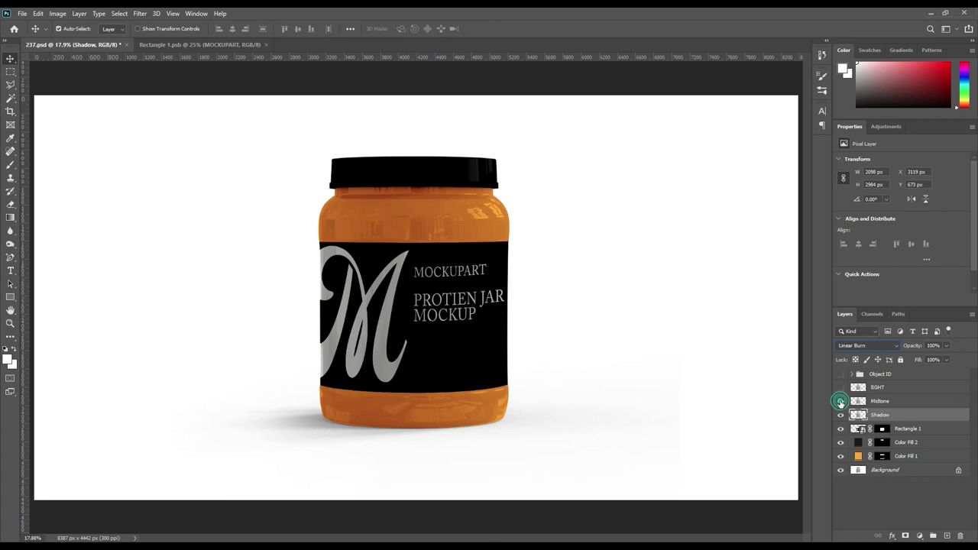
{"action": "left_click", "coordinate": [840, 401]}
{"action": "left_click", "coordinate": [880, 401]}
{"action": "left_click", "coordinate": [878, 350]}
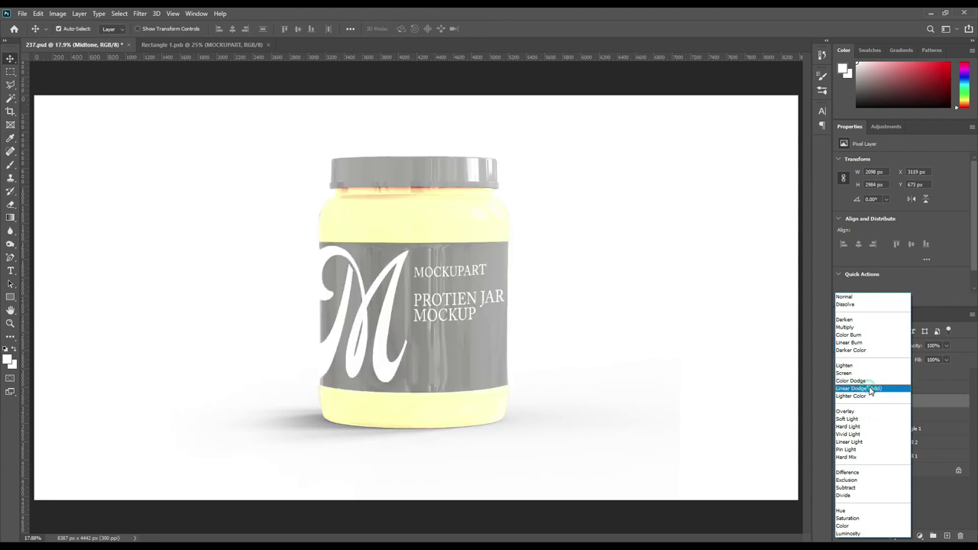
{"action": "left_click", "coordinate": [870, 390]}
Apply Levels to Midtone with black input 167 and a lowered white output.
{"action": "left_click", "coordinate": [57, 13]}
{"action": "mouse_move", "coordinate": [73, 40]}
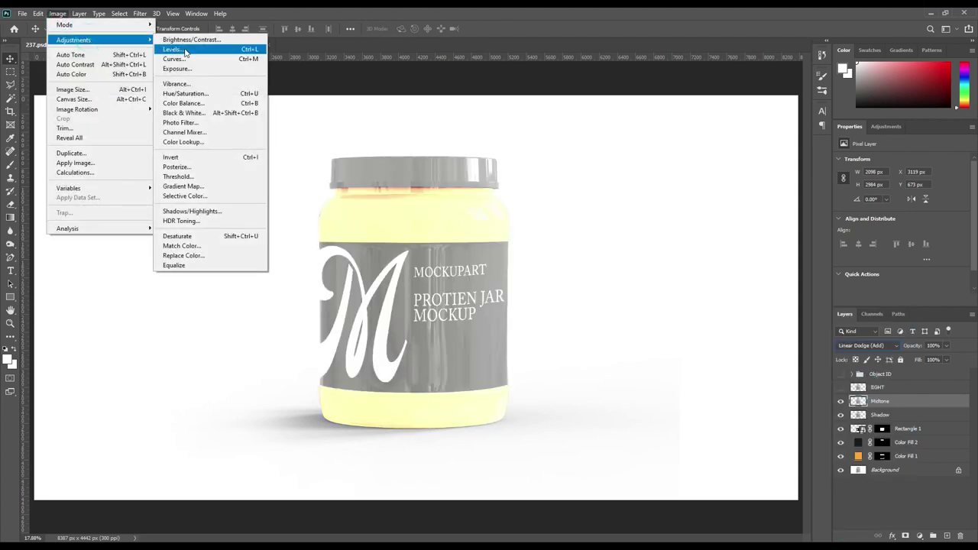
{"action": "left_click", "coordinate": [183, 50]}
{"action": "left_click_drag", "start_coordinate": [494, 225], "coordinate": [579, 228]}
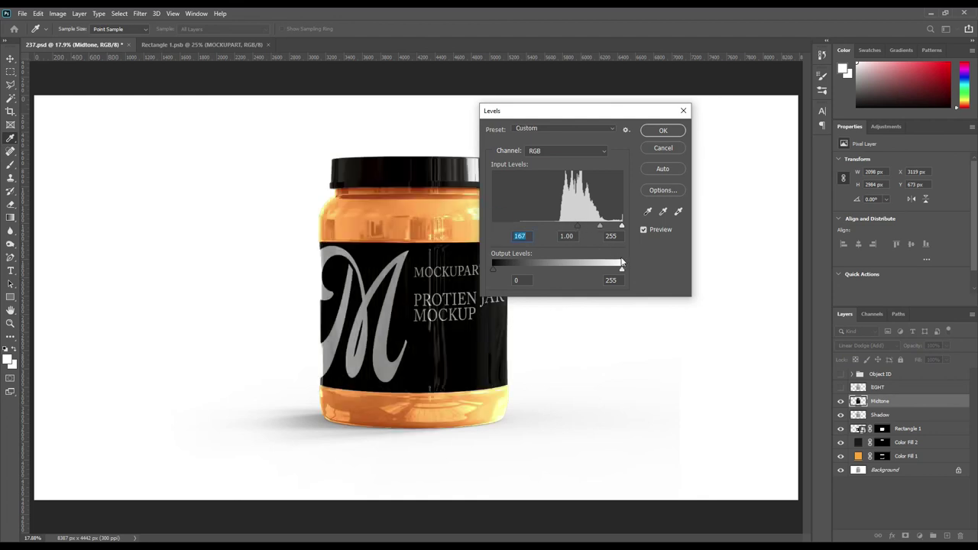
{"action": "left_click_drag", "start_coordinate": [622, 271], "coordinate": [570, 271]}
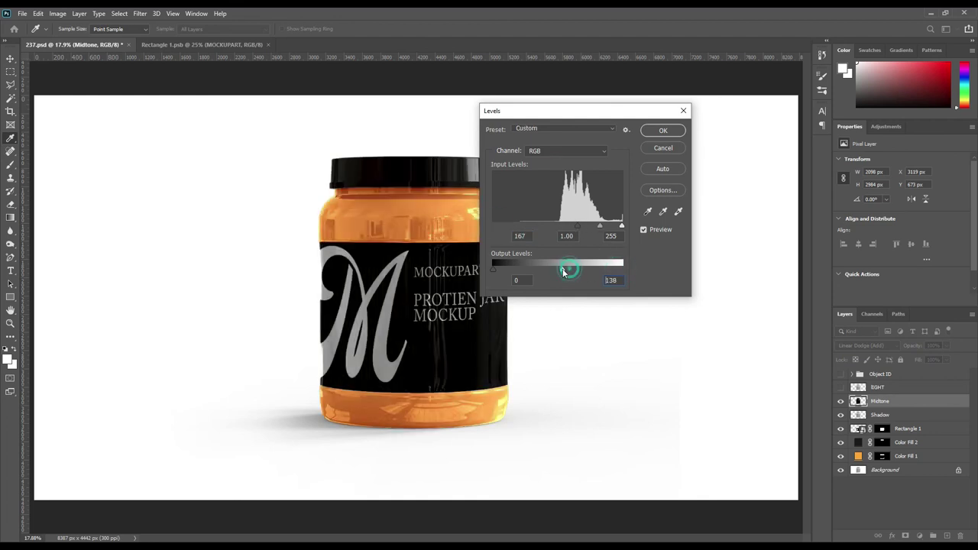
{"action": "left_click", "coordinate": [664, 130]}
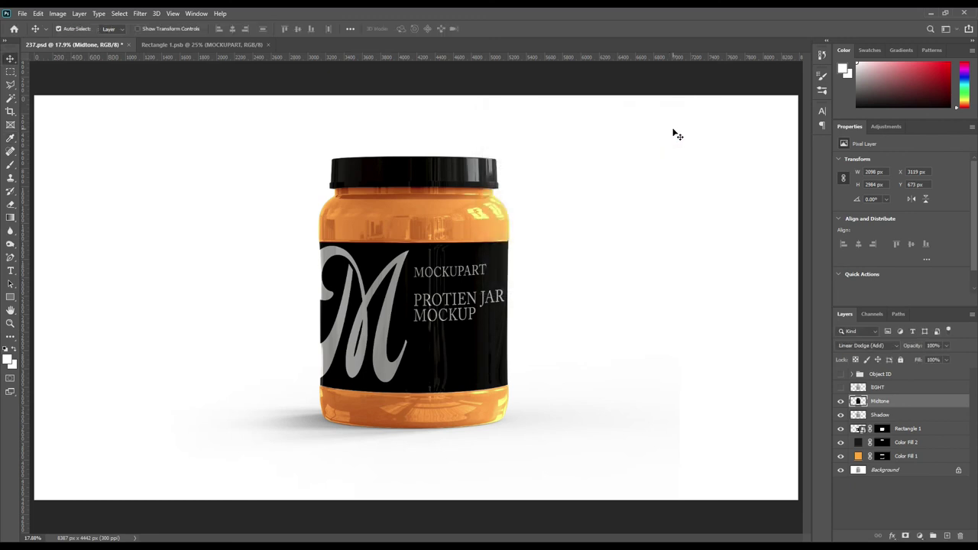
{"action": "left_click", "coordinate": [841, 388]}
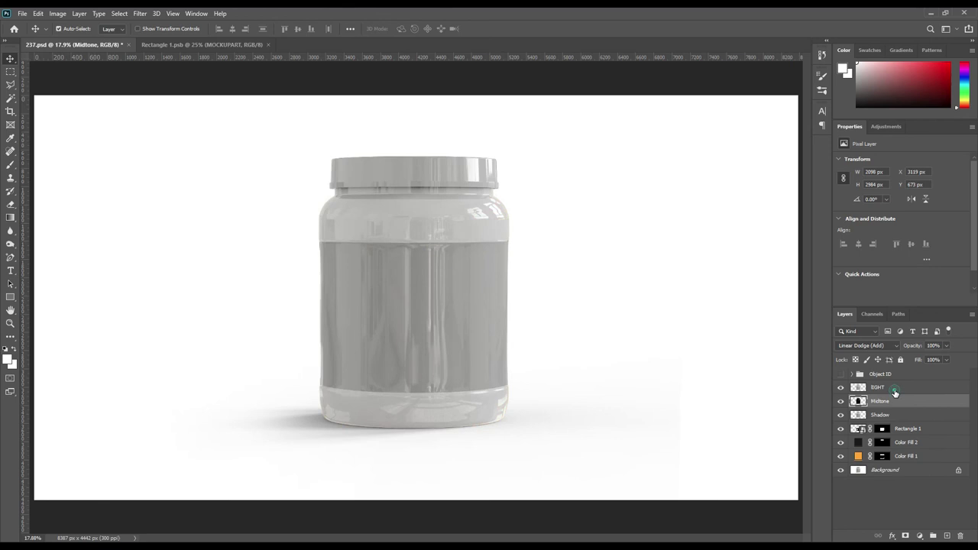
Set the light layer to Screen at 47% opacity, with Levels raising its black input.
{"action": "left_click", "coordinate": [886, 387]}
{"action": "left_click", "coordinate": [886, 346]}
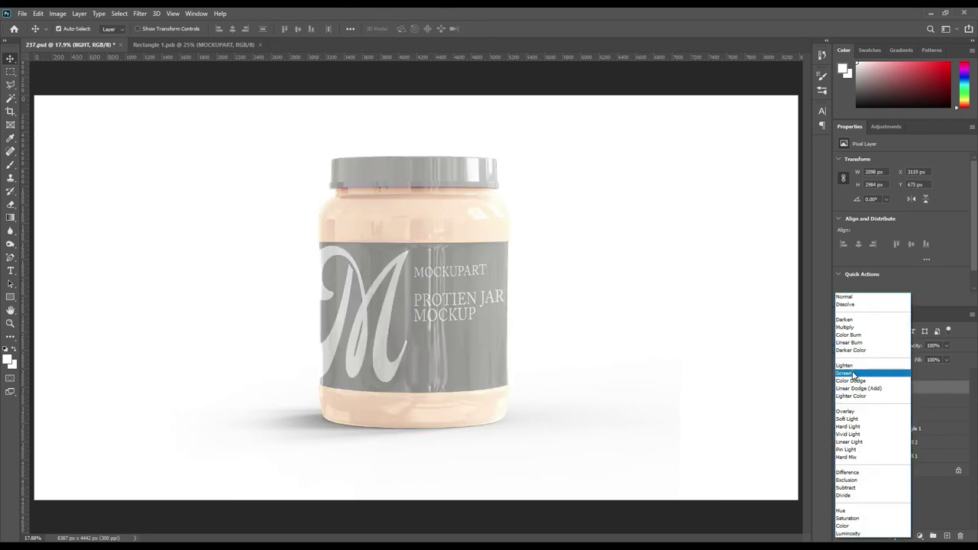
{"action": "left_click", "coordinate": [853, 374]}
{"action": "left_click", "coordinate": [57, 13]}
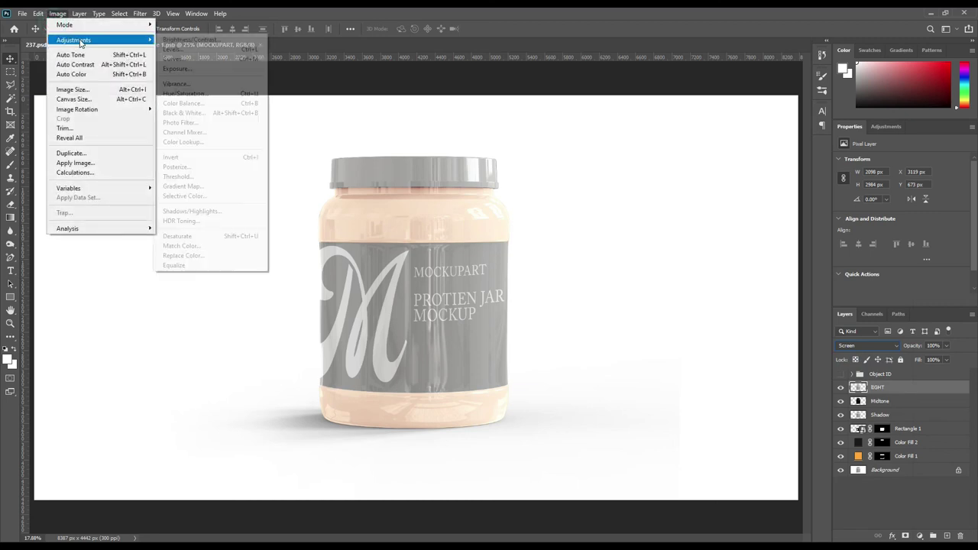
{"action": "left_click", "coordinate": [191, 49]}
{"action": "left_click_drag", "start_coordinate": [493, 225], "coordinate": [585, 227]}
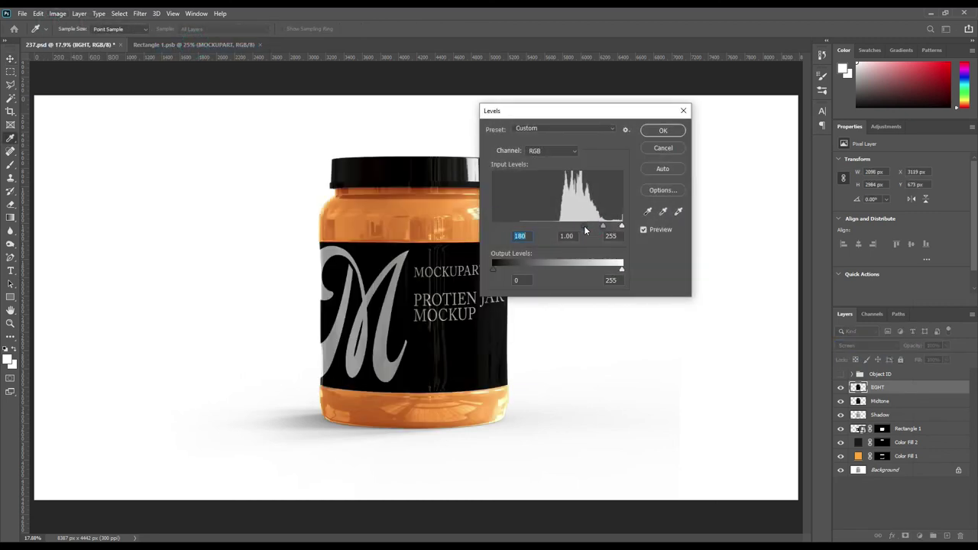
{"action": "key", "text": "Escape"}
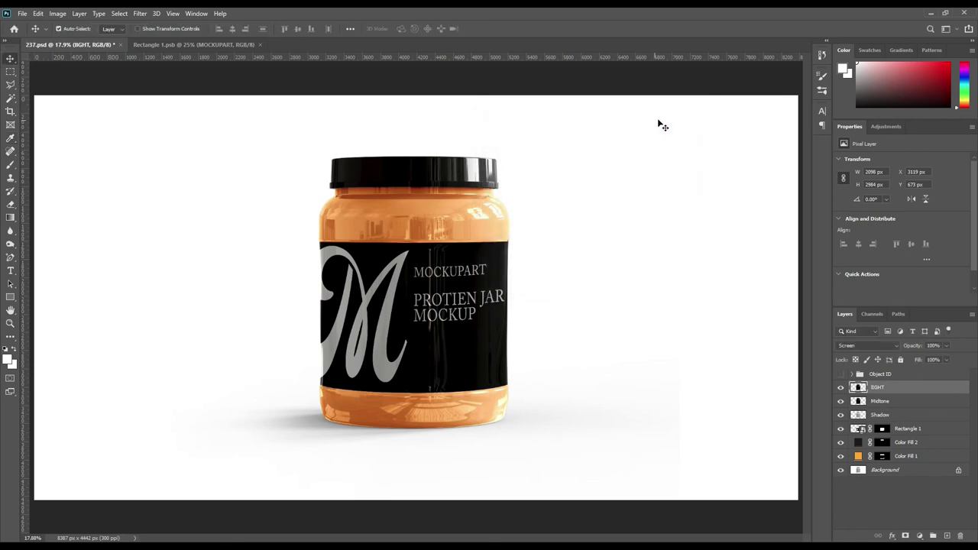
{"action": "left_click_drag", "start_coordinate": [907, 346], "coordinate": [895, 345]}
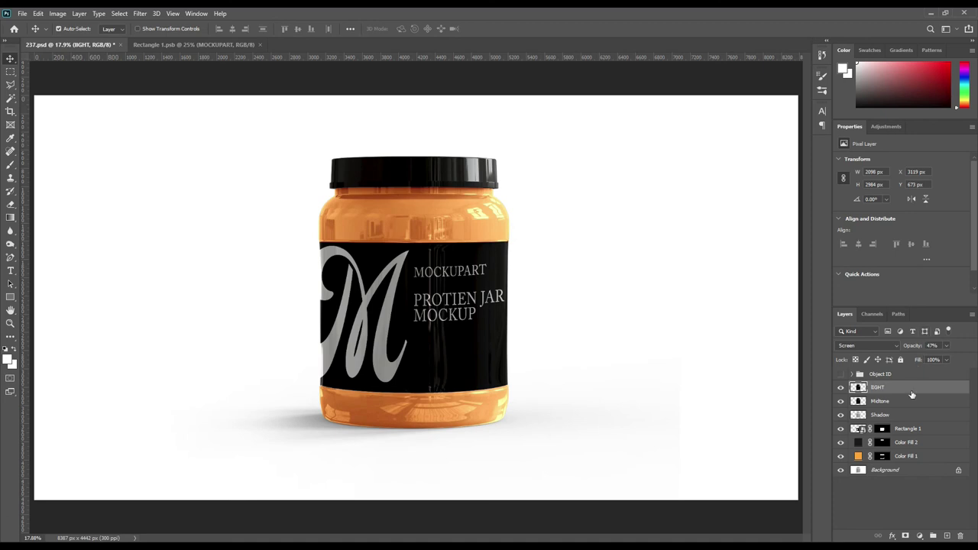
Group the light, Midtone and Shadow layers into Group 1.
{"action": "left_click", "coordinate": [901, 501]}
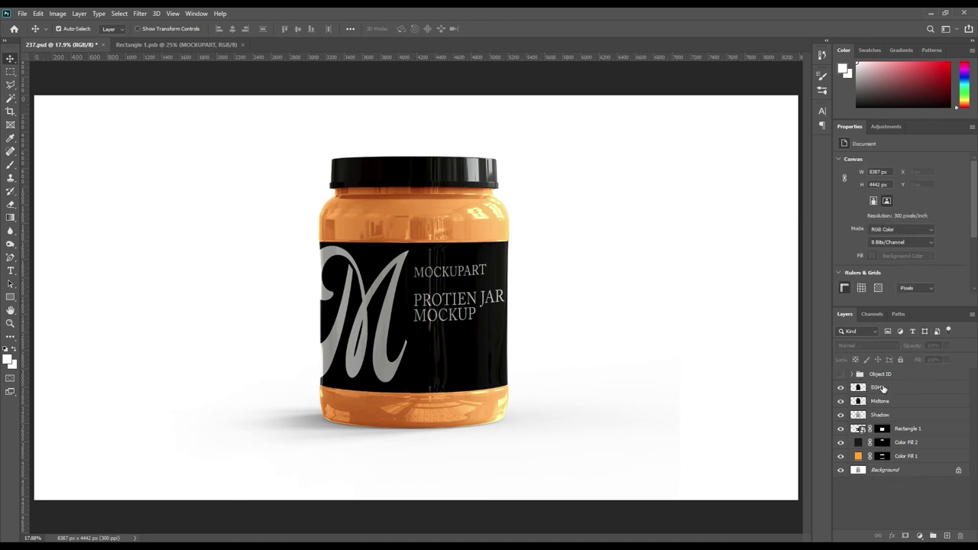
{"action": "left_click", "coordinate": [889, 388]}
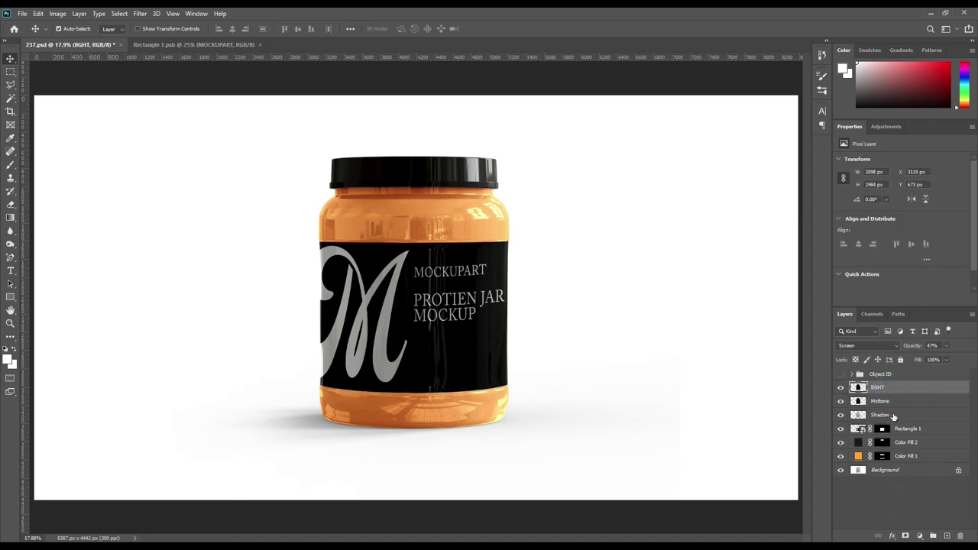
{"action": "left_click", "coordinate": [893, 415], "text": "shift"}
{"action": "left_click_drag", "start_coordinate": [893, 415], "coordinate": [932, 536]}
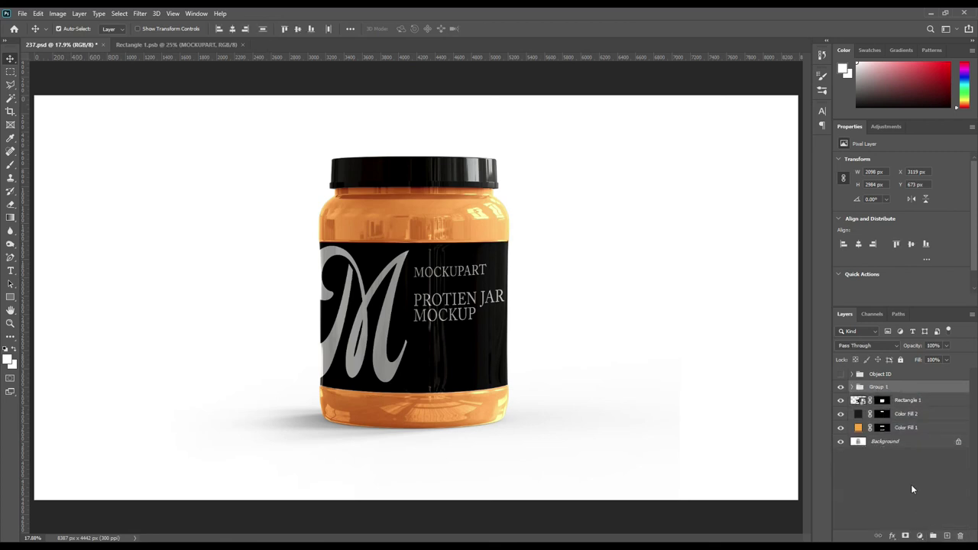
Rename the lighting group to FX.
{"action": "double_click", "coordinate": [879, 388]}
{"action": "type", "text": "FX"}
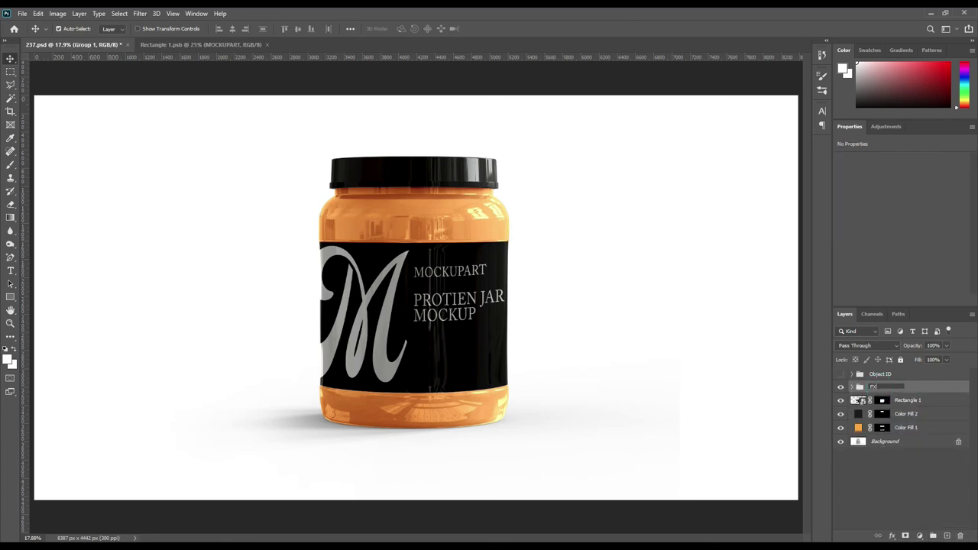
{"action": "key", "text": "Return"}
Add a pale yellow #ffe582 Solid Color fill above Background, blended in Linear Burn.
{"action": "left_click", "coordinate": [899, 442]}
{"action": "left_click", "coordinate": [919, 535]}
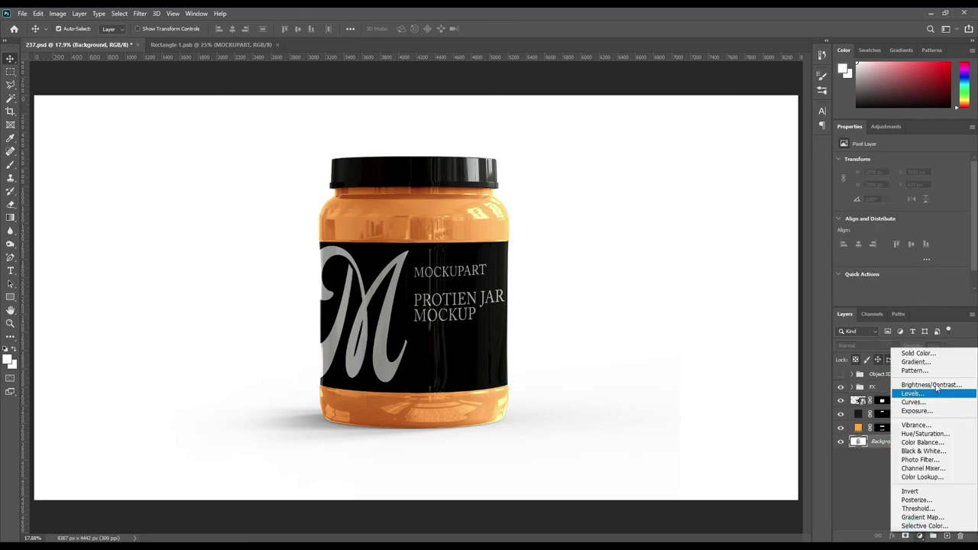
{"action": "left_click", "coordinate": [924, 354]}
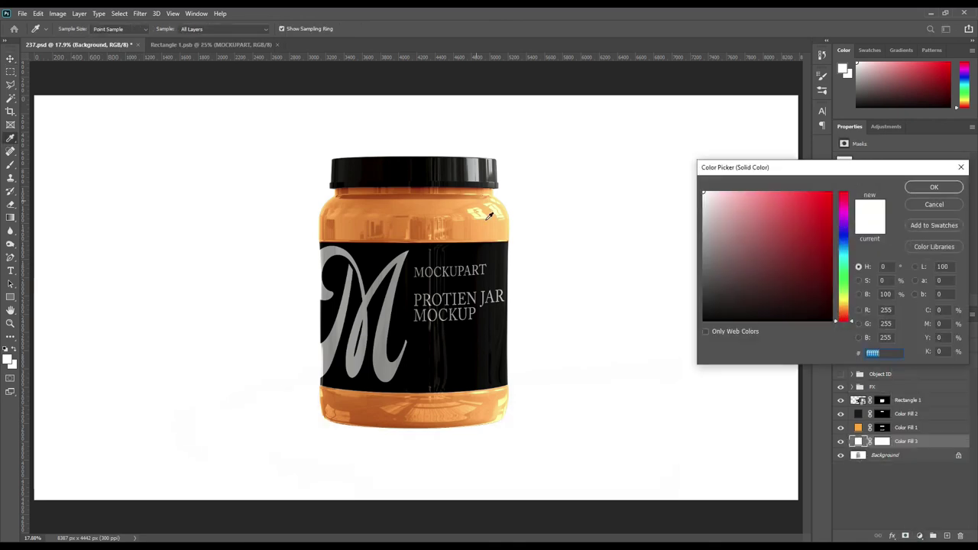
{"action": "left_click", "coordinate": [505, 205]}
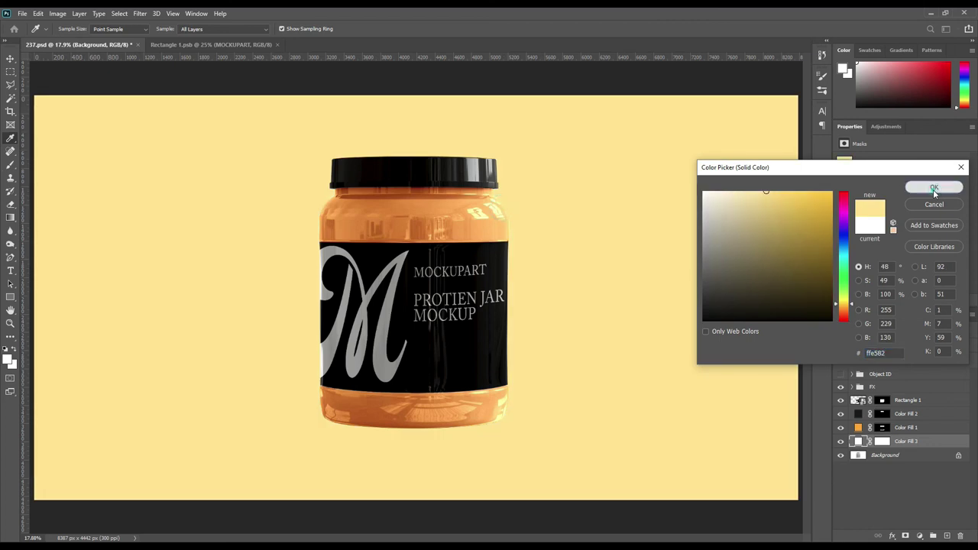
{"action": "left_click", "coordinate": [934, 189]}
{"action": "left_click", "coordinate": [887, 347]}
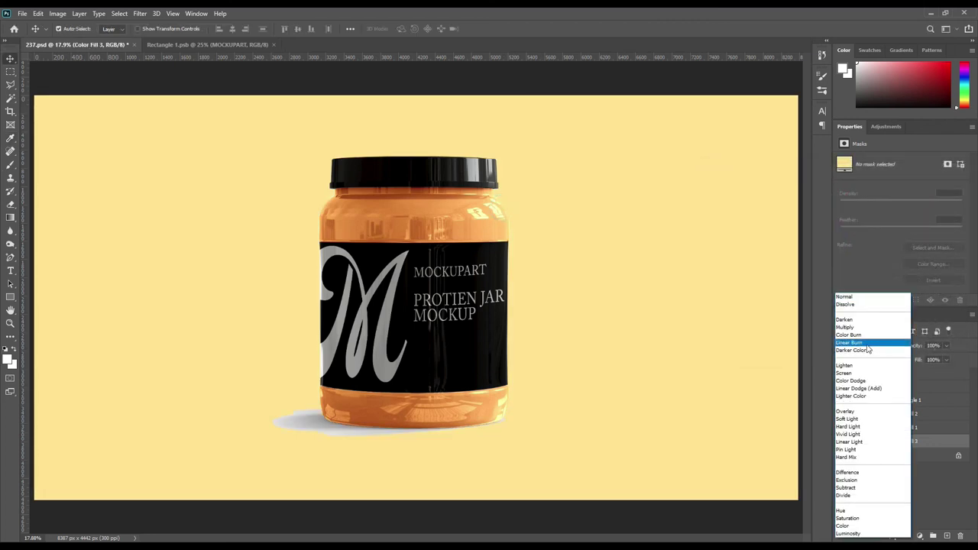
{"action": "left_click", "coordinate": [862, 346]}
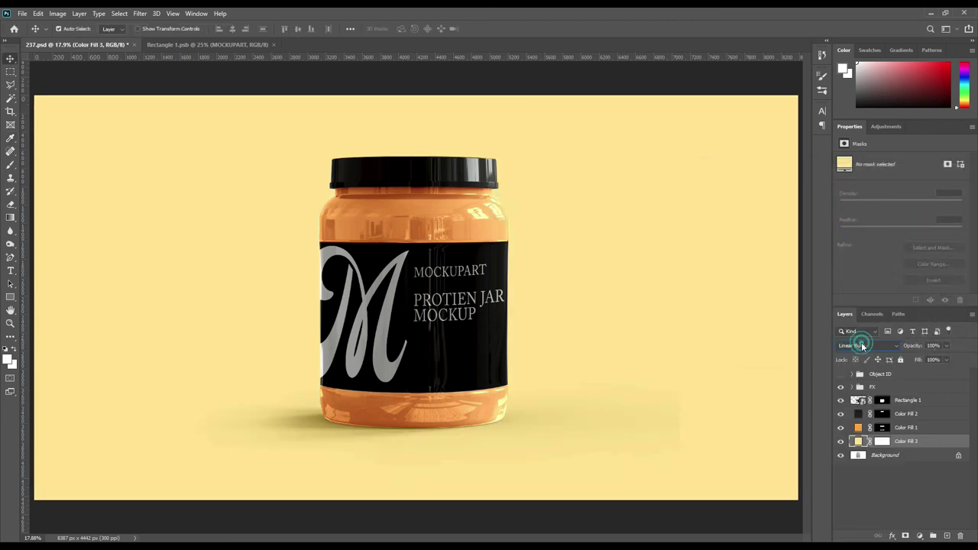
{"action": "left_click", "coordinate": [883, 503]}
{"action": "left_click", "coordinate": [640, 71]}
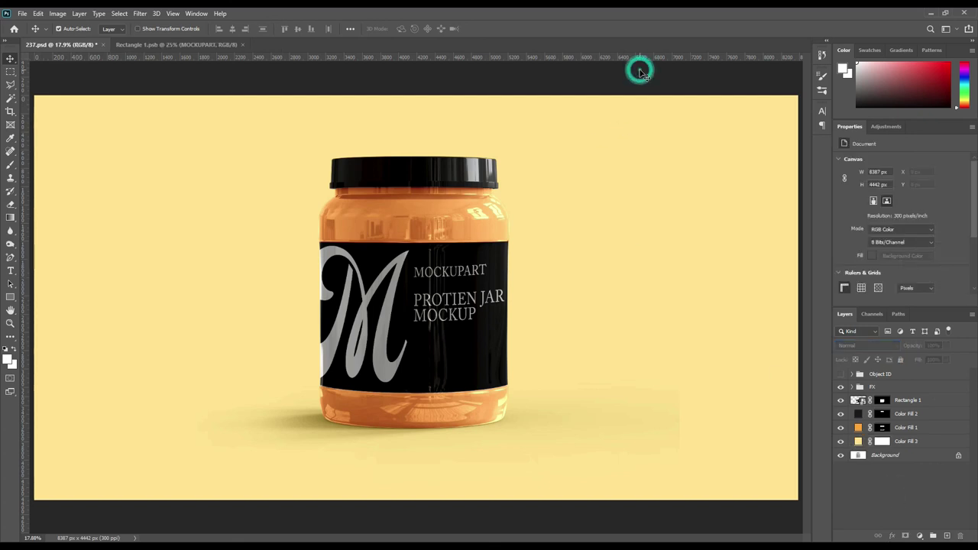